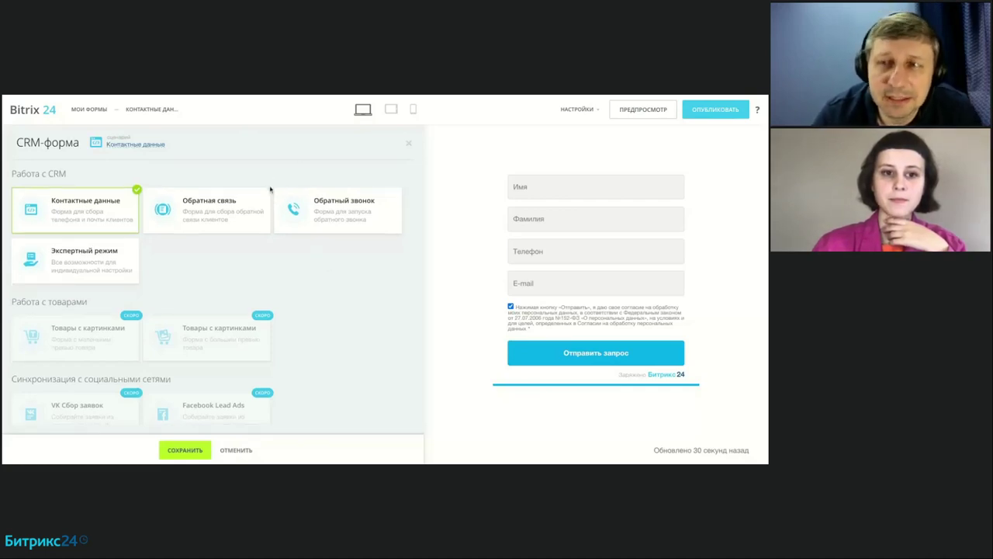
scroll(270, 189, "down", 1)
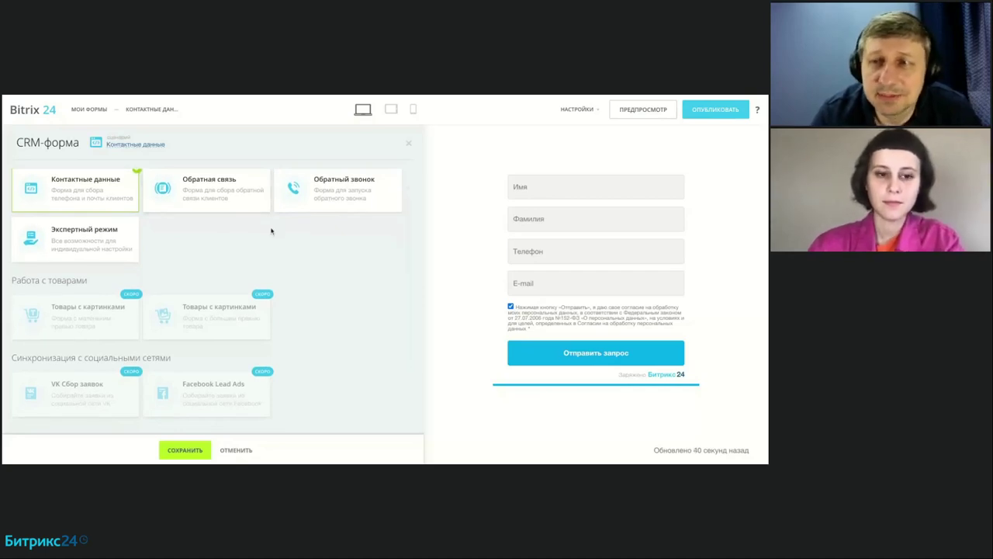
scroll(271, 230, "up", 1)
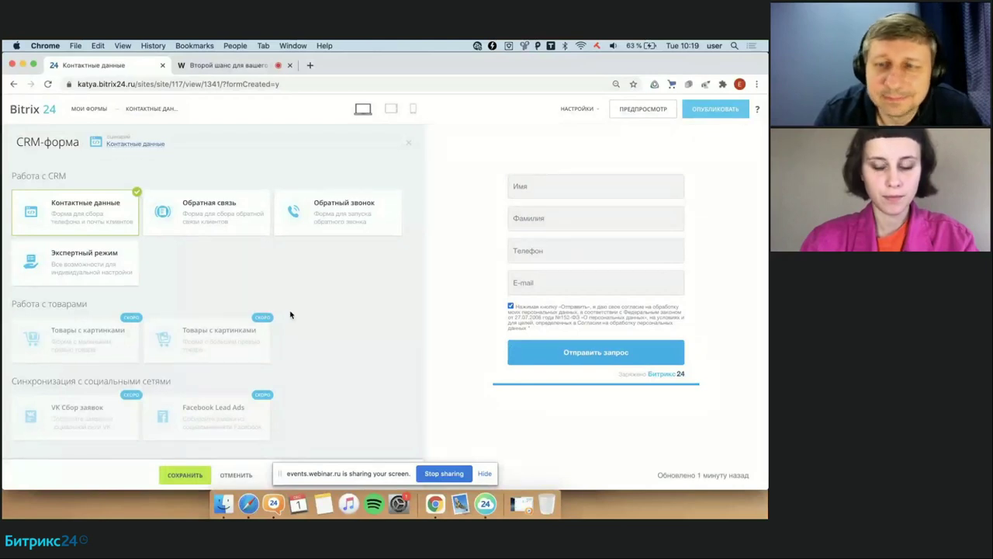
Step: Leave the form editor for the portal's CRM forms list and dismiss the new-message notifications
left_click(43, 111)
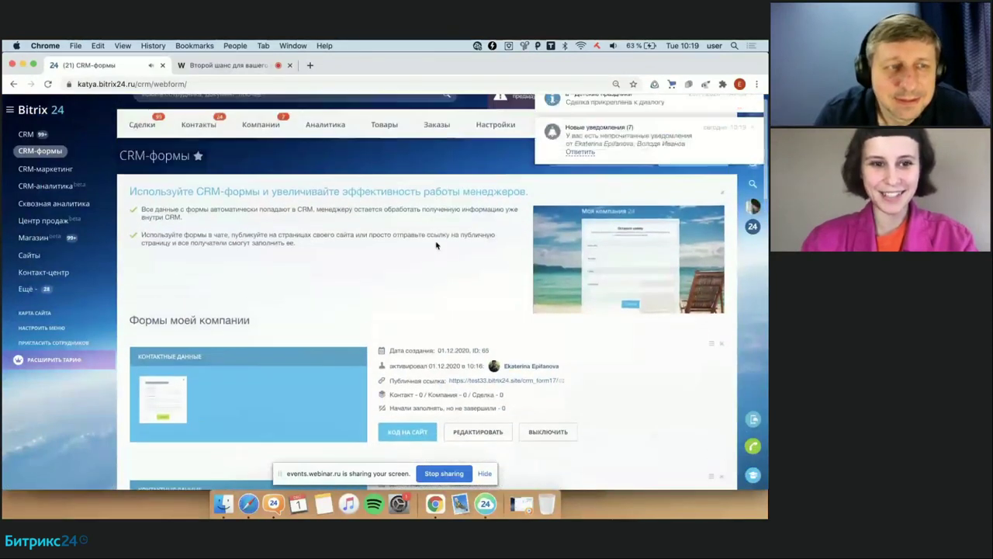
left_click(753, 109)
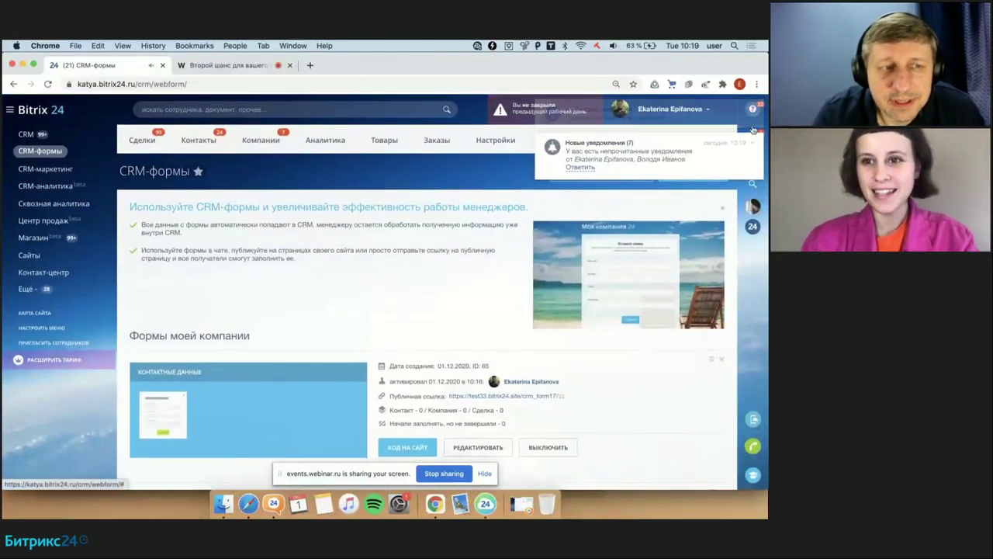
left_click(752, 145)
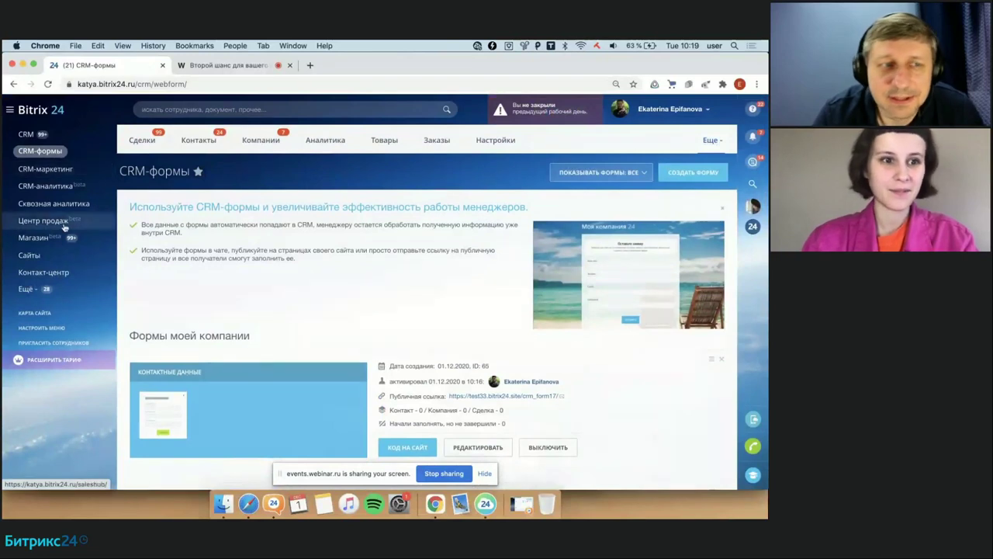
Step: Create a new website form (Форма на сайт) from the contact center
left_click(56, 270)
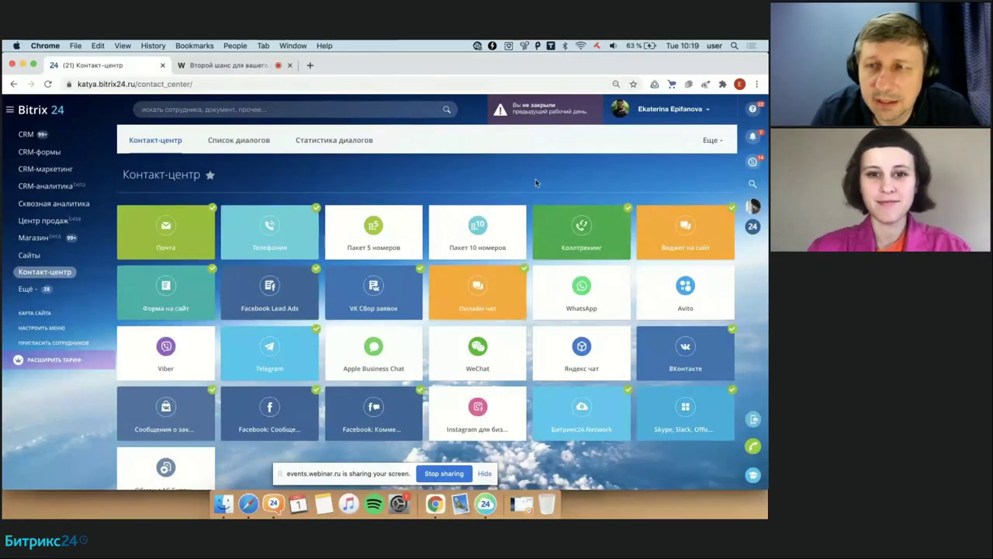
scroll(536, 182, "down", 1)
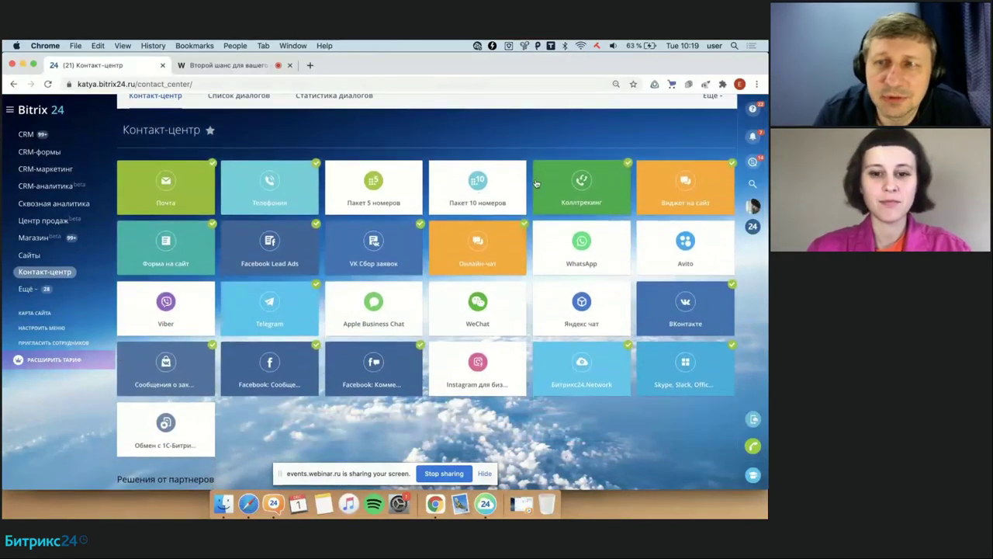
left_click_drag(279, 474, 545, 476)
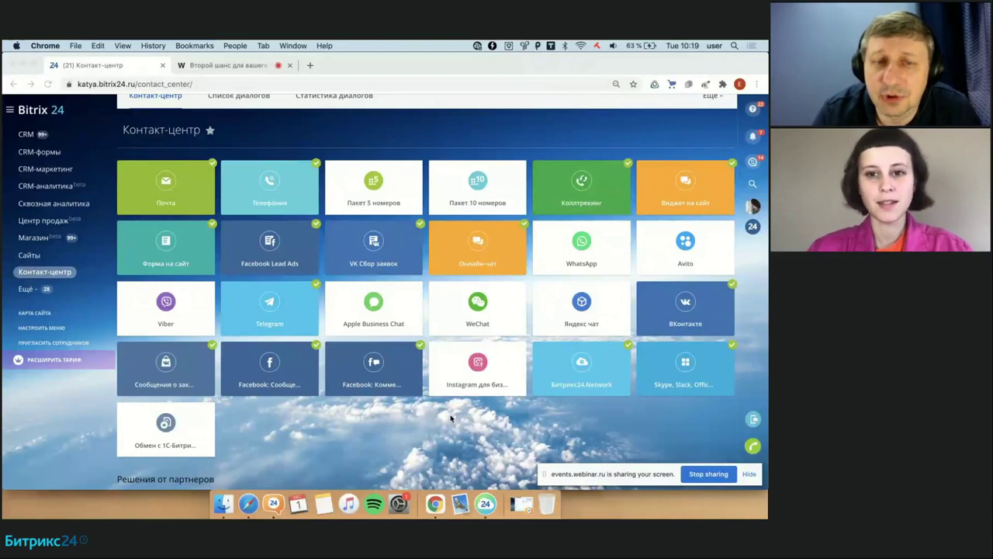
left_click(191, 245)
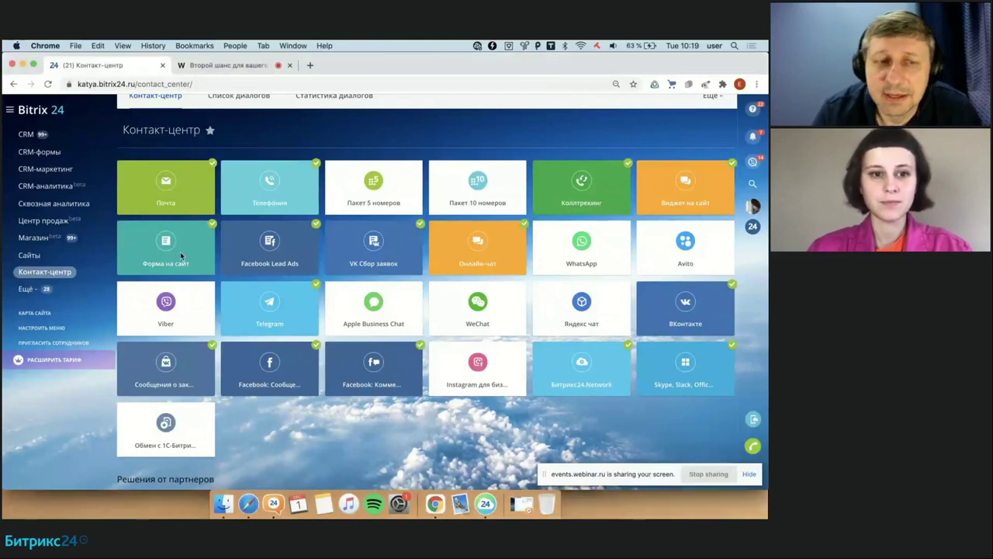
left_click(185, 250)
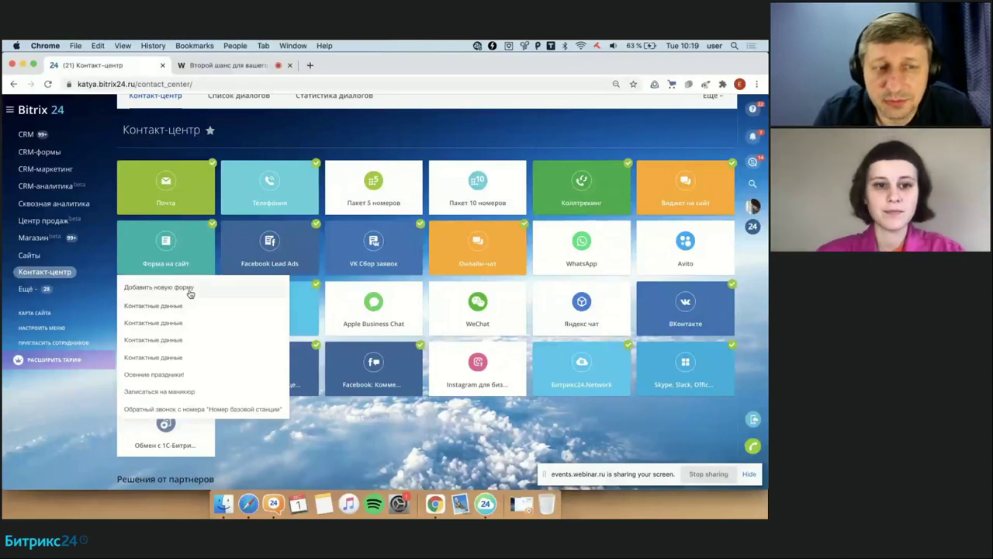
left_click(190, 289)
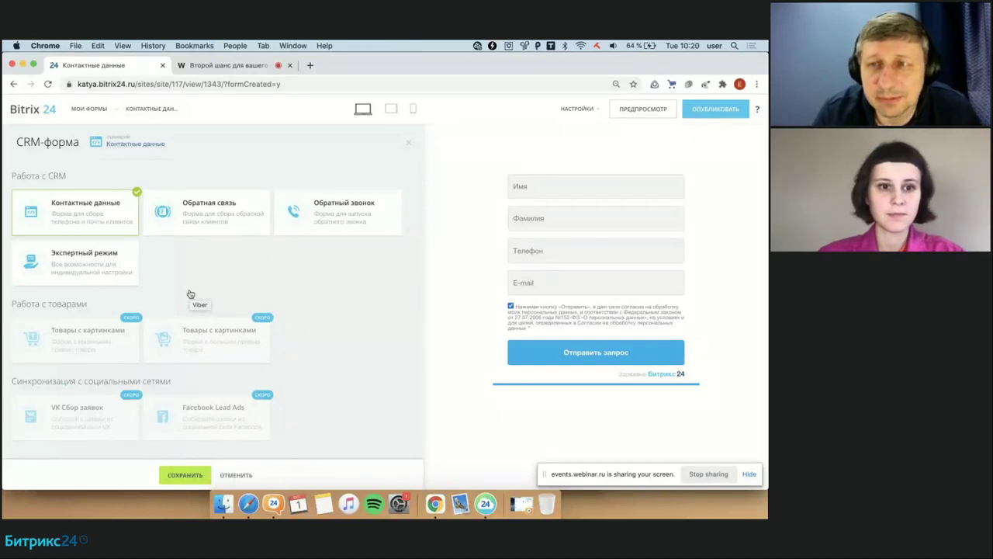
Step: Try the form's scenario as Экспертный режим, view its settings sections, and set the scenario back to Контактные данные
left_click(102, 277)
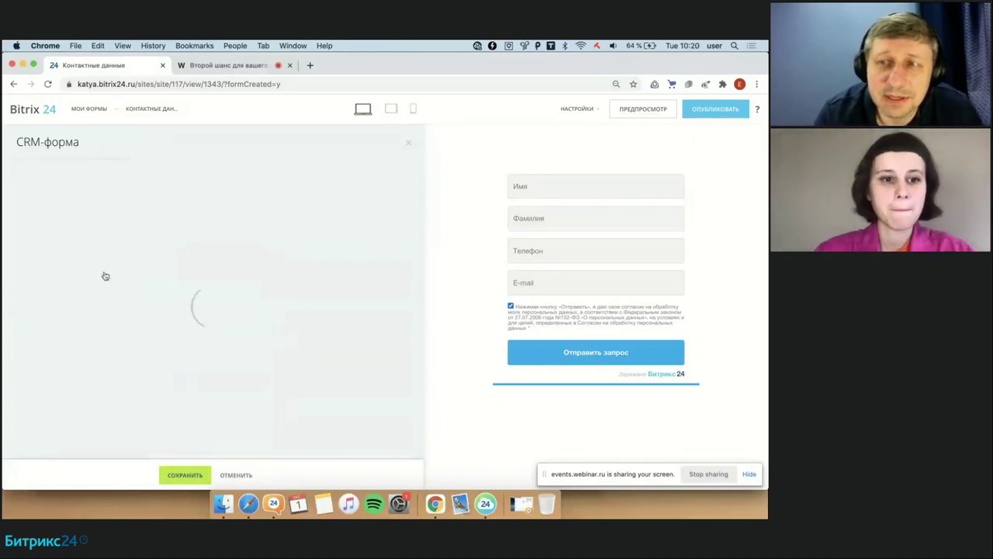
scroll(244, 332, "down", 1)
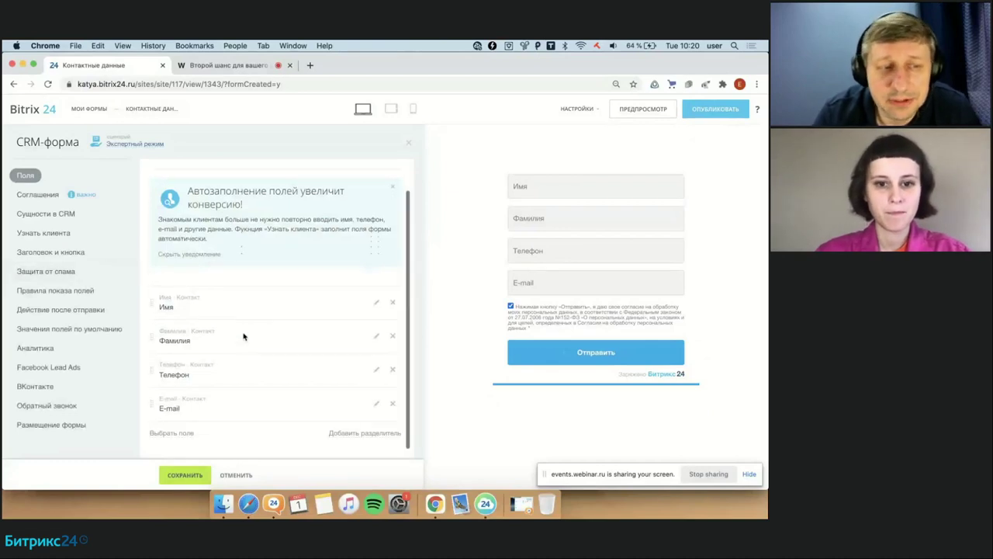
left_click(144, 145)
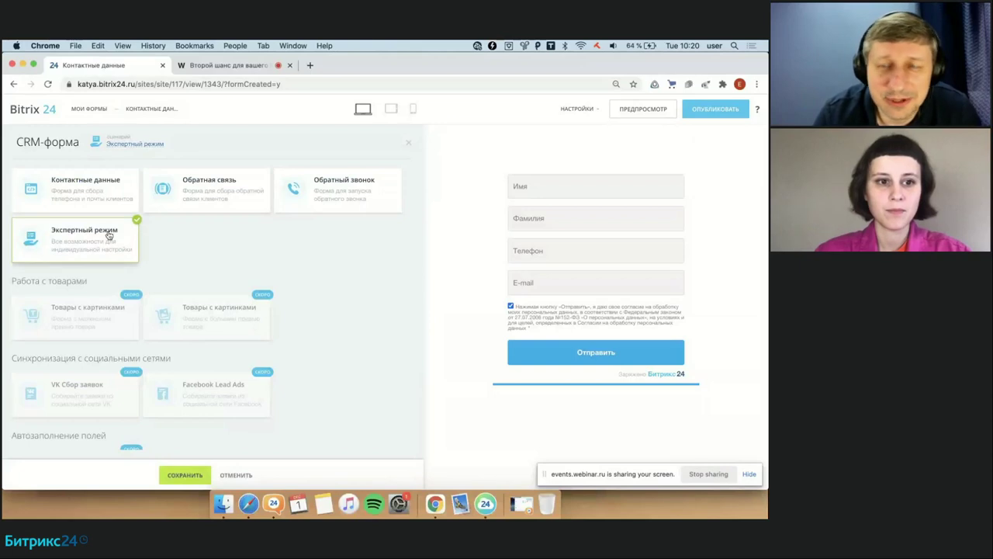
left_click(109, 233)
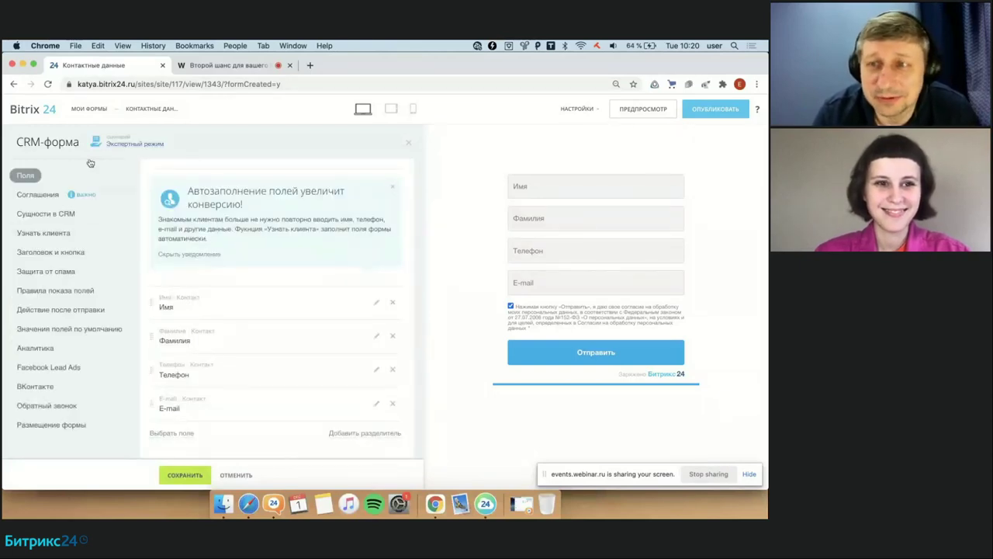
left_click(118, 145)
left_click(92, 199)
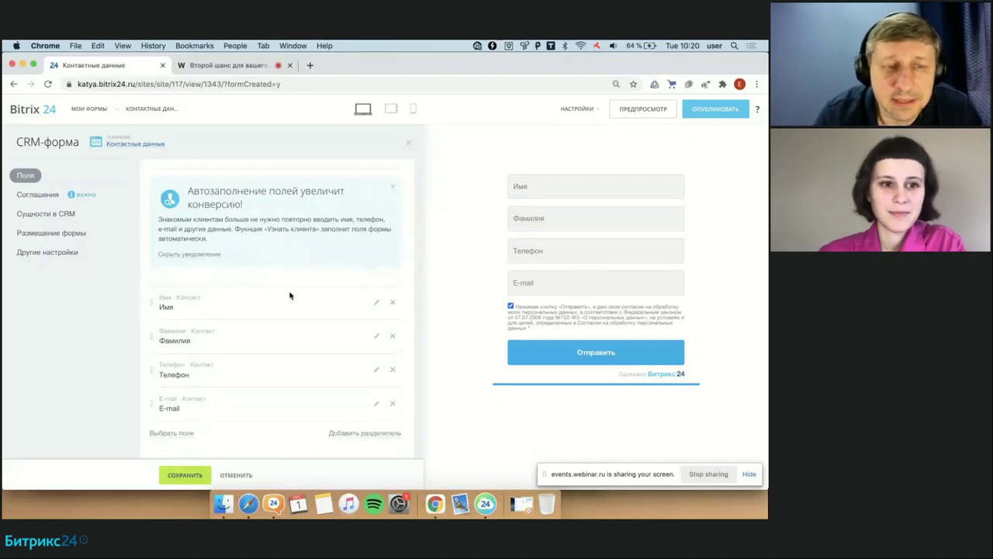
Step: Open the settings of the Телефон field and remove the E-mail field from the form
left_click(376, 369)
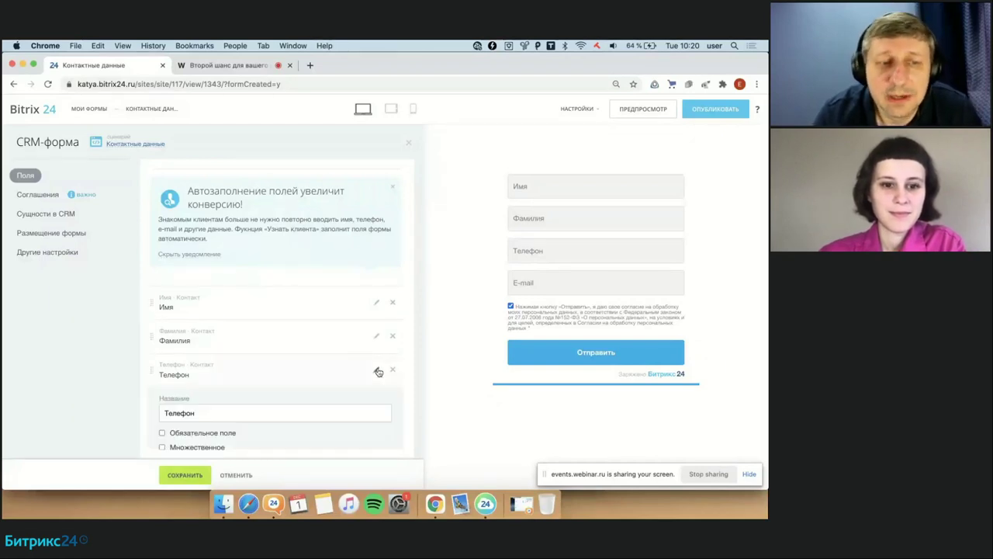
scroll(378, 371, "down", 1)
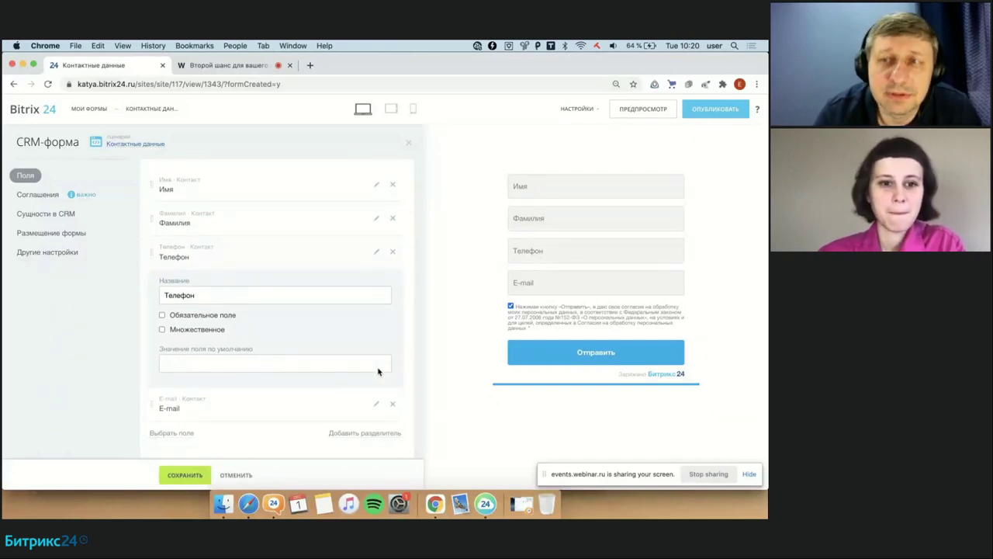
left_click(393, 404)
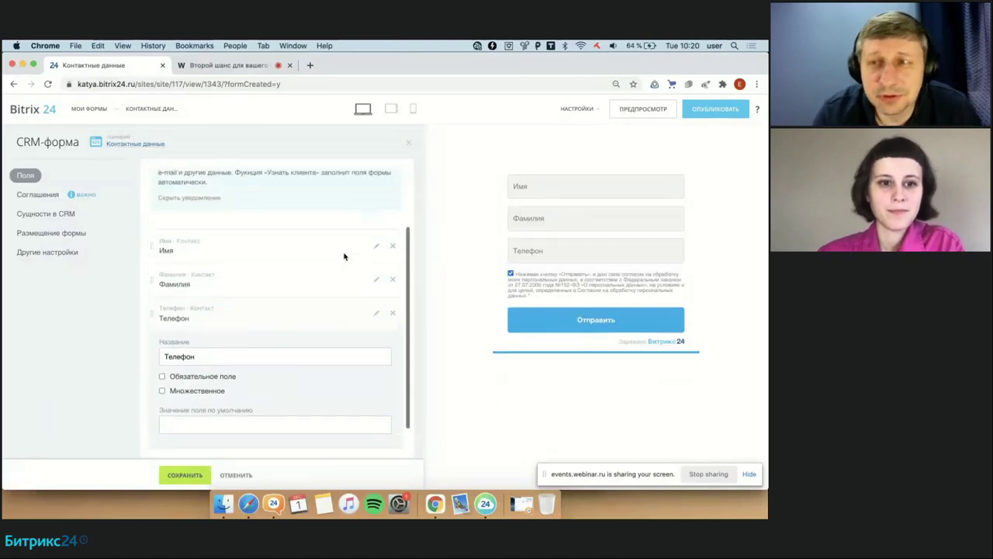
Step: Switch the form's scenario to Экспертный режим and remove the Фамилия field
left_click(154, 147)
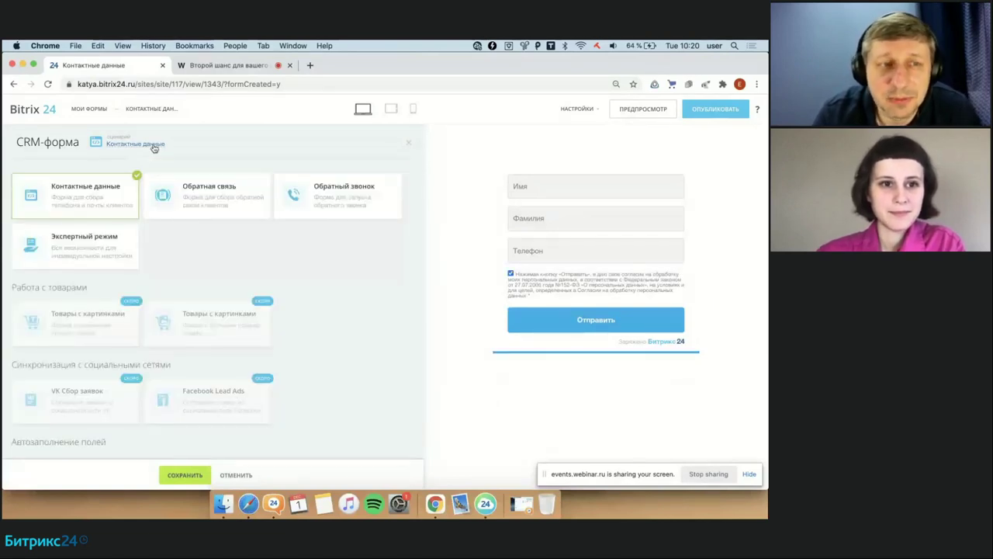
left_click(91, 247)
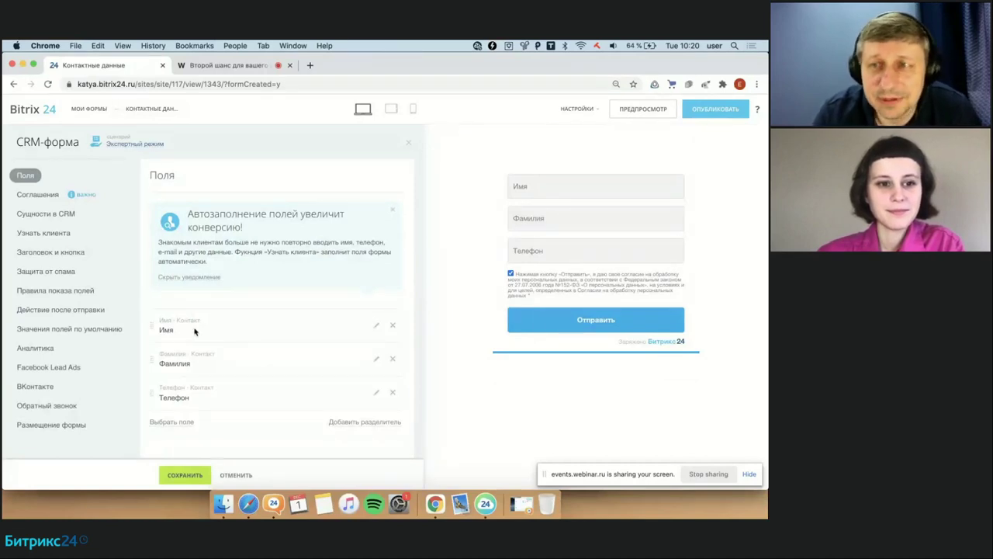
left_click(113, 330)
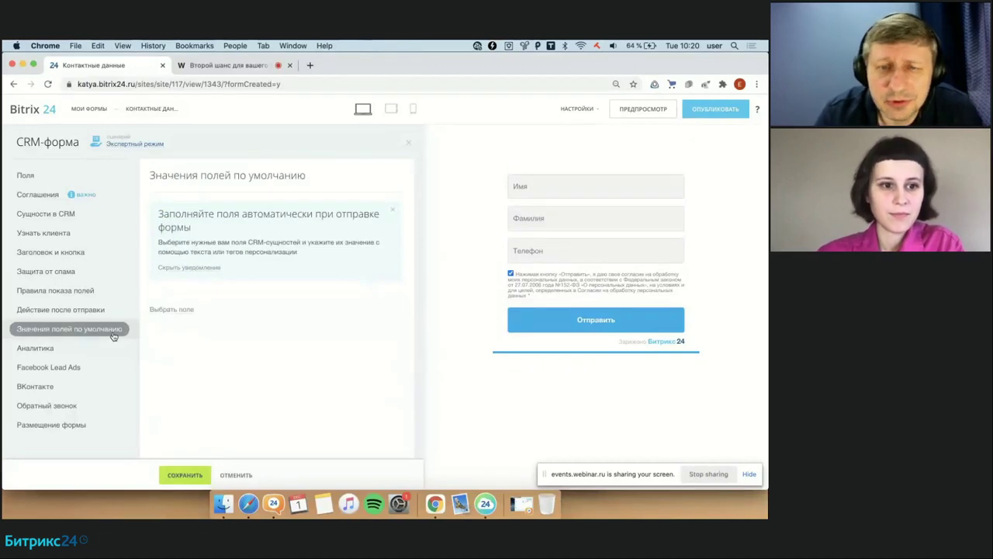
left_click(62, 177)
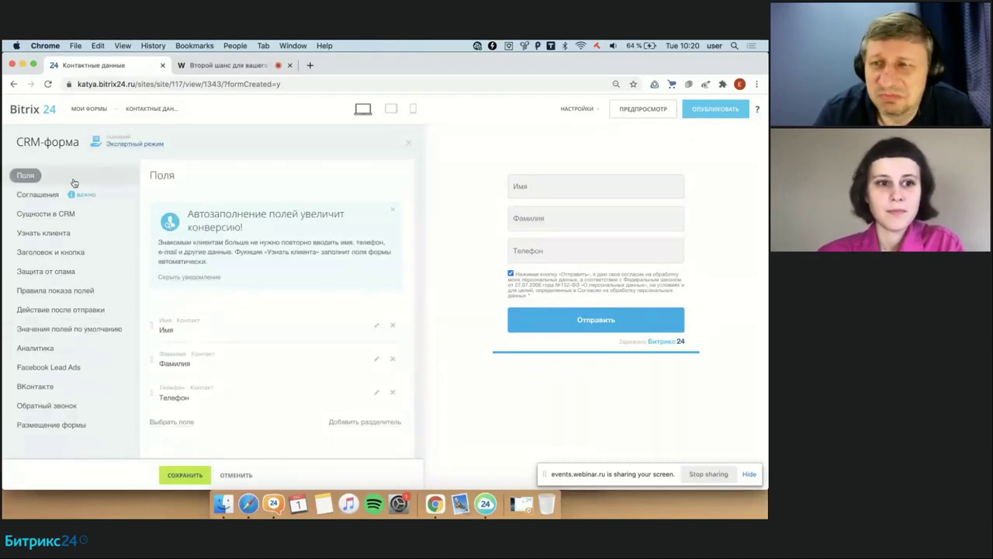
left_click(392, 359)
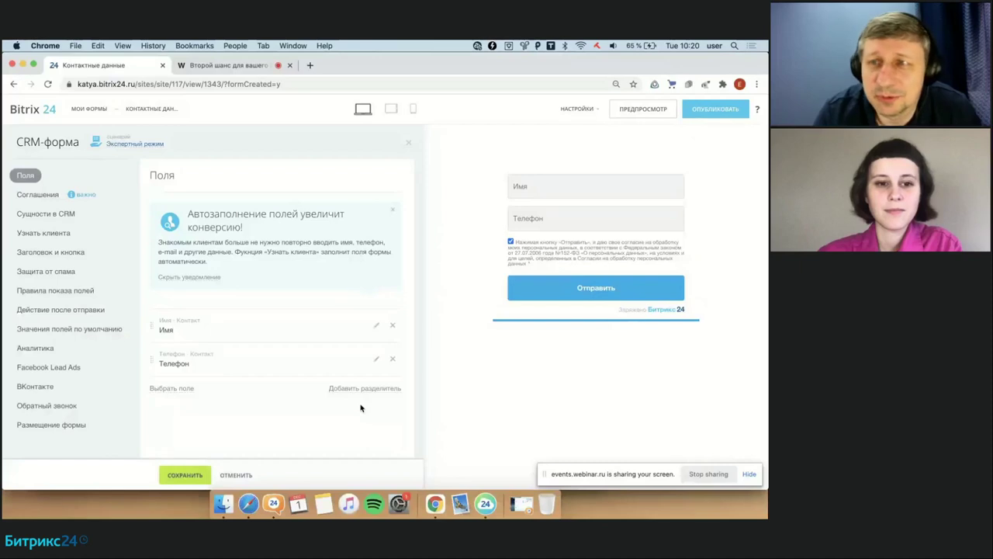
Step: Add the deal's Комментарий field to the form from the CRM fields
left_click(180, 389)
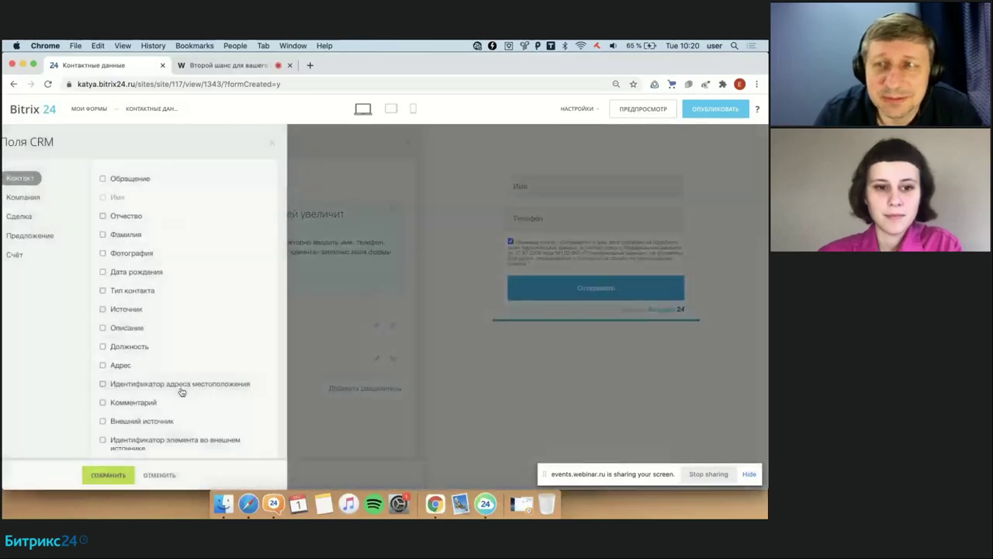
scroll(210, 334, "down", 2)
scroll(210, 333, "down", 5)
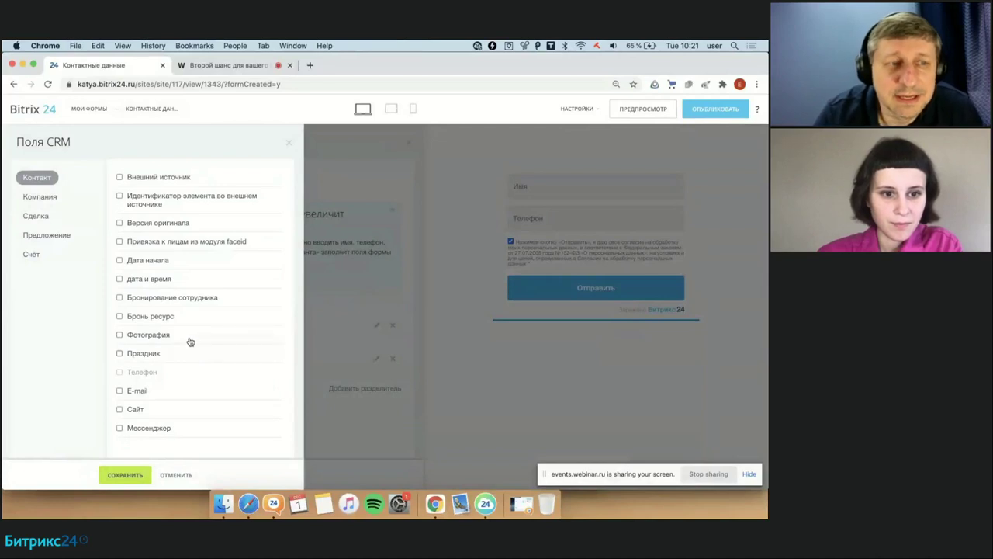
scroll(190, 341, "up", 1)
left_click(35, 216)
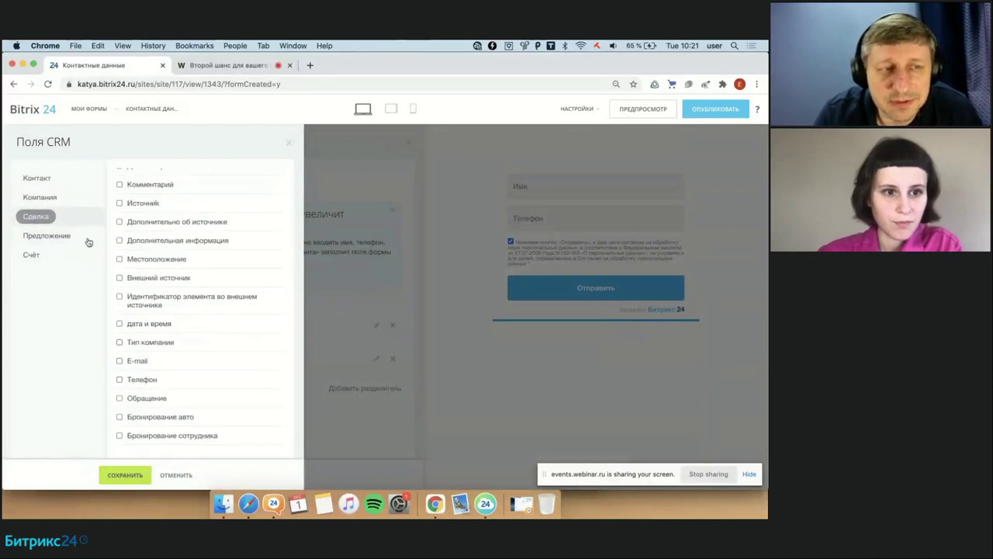
left_click(181, 190)
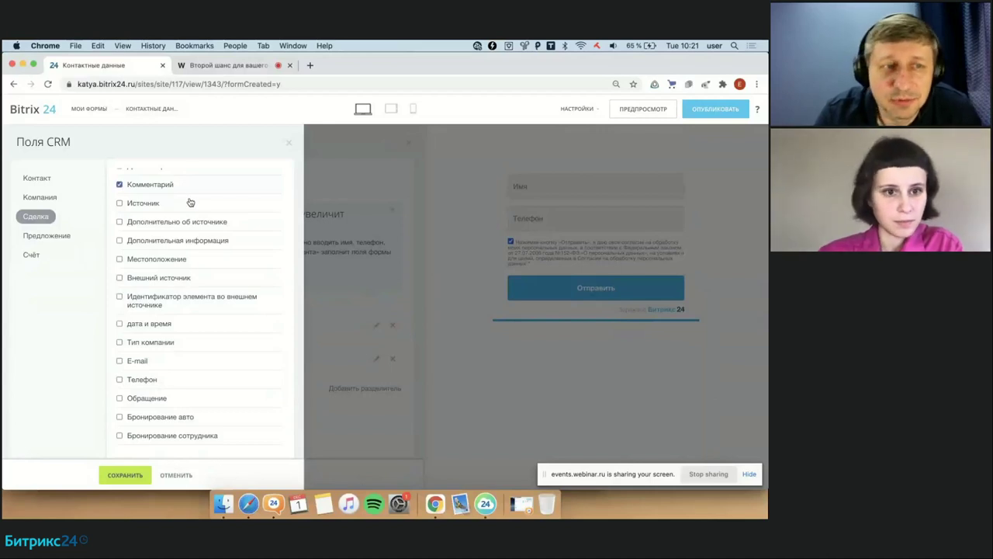
left_click(126, 475)
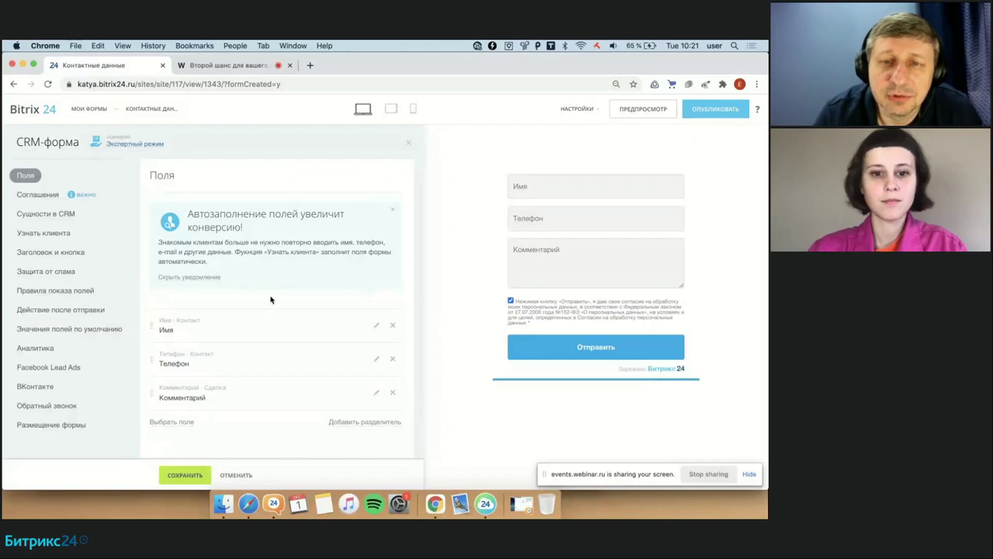
Step: Make the Телефон field mandatory (Обязательное поле)
left_click(376, 360)
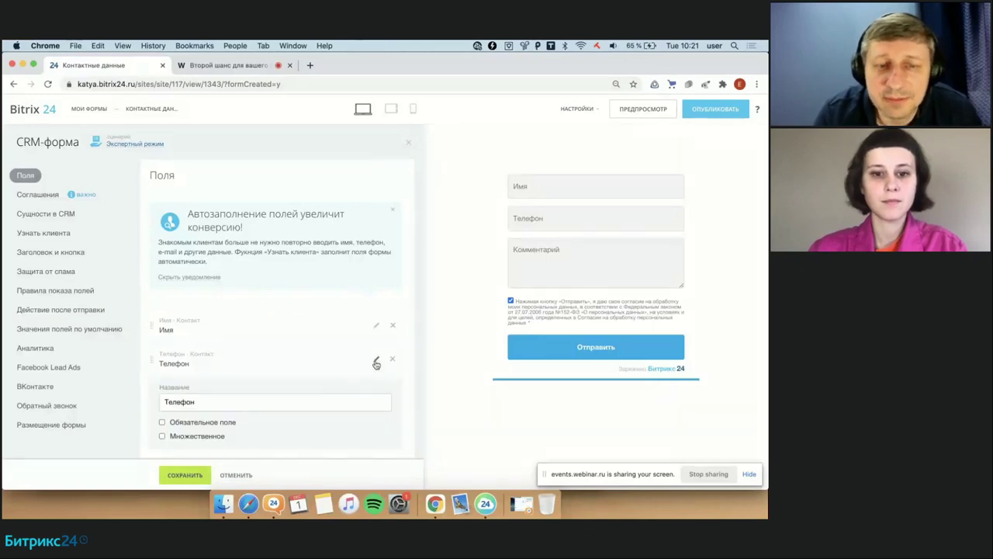
scroll(375, 363, "down", 3)
left_click(217, 319)
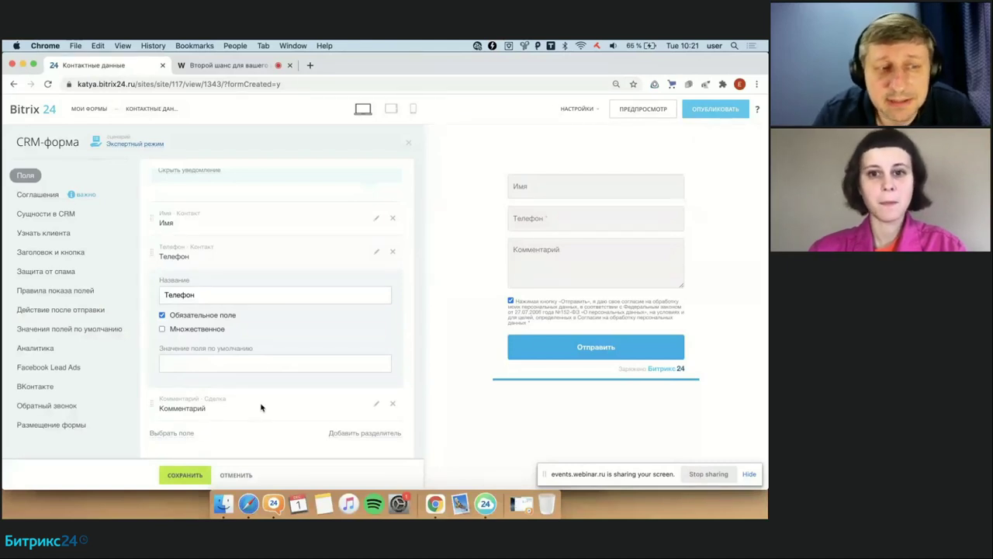
Step: Add the deal's Праздник field to the form's default field values (Значения полей по умолчанию)
left_click(104, 332)
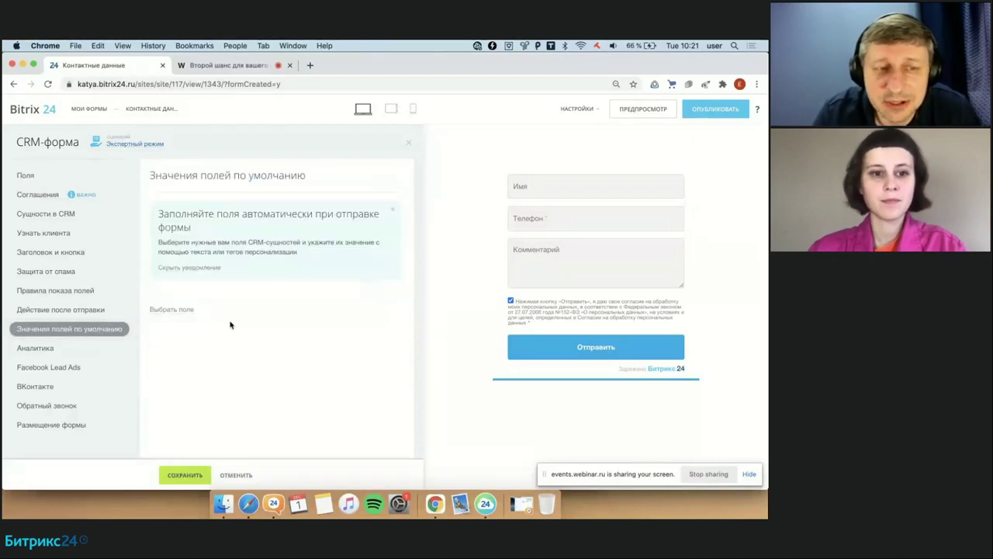
left_click(171, 308)
left_click(61, 218)
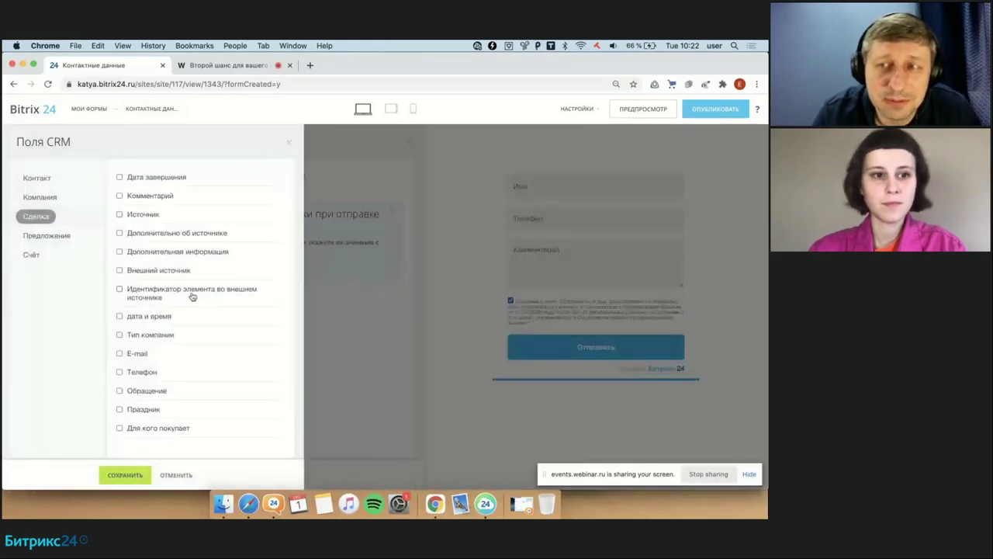
left_click(159, 412)
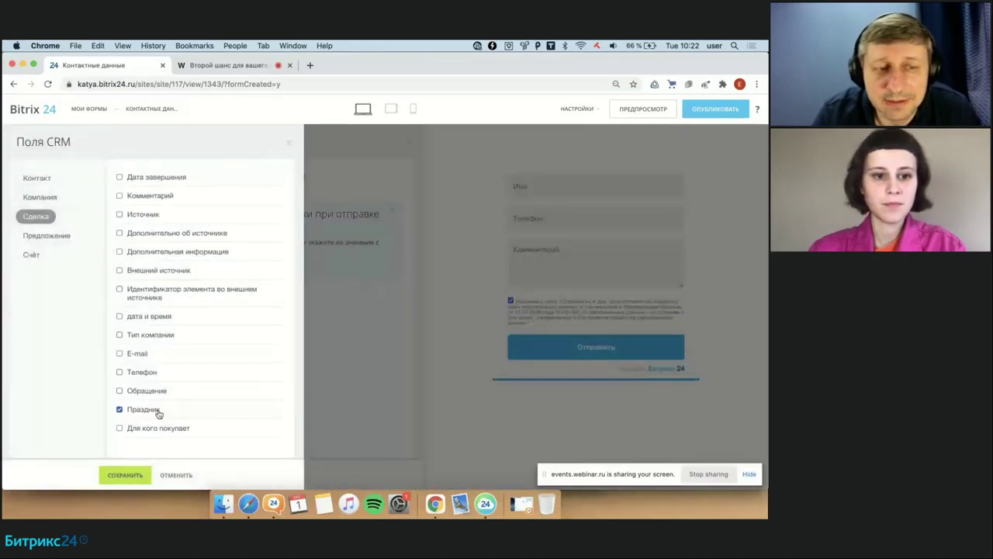
left_click(129, 475)
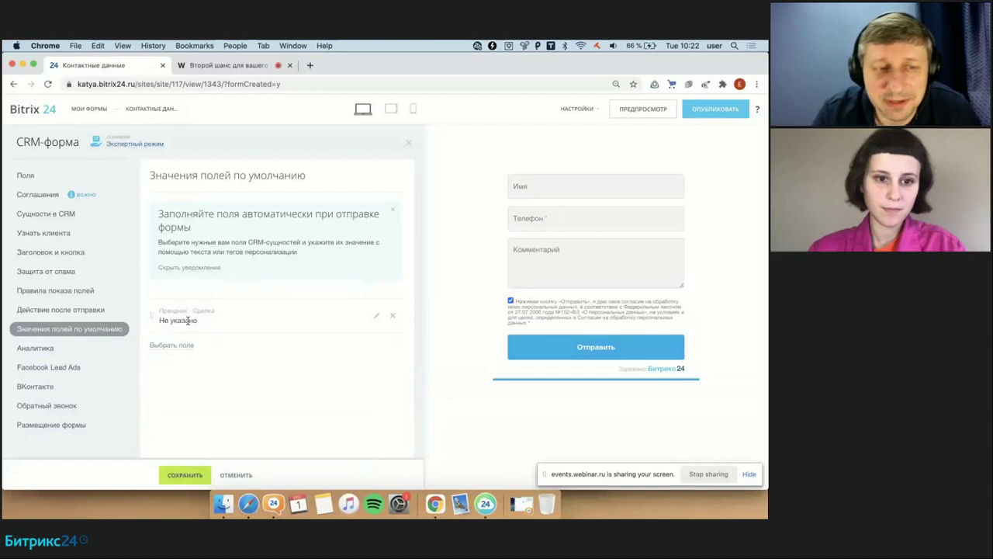
Step: Add the deal's Для кого покупает field to the form's default field values
left_click(172, 345)
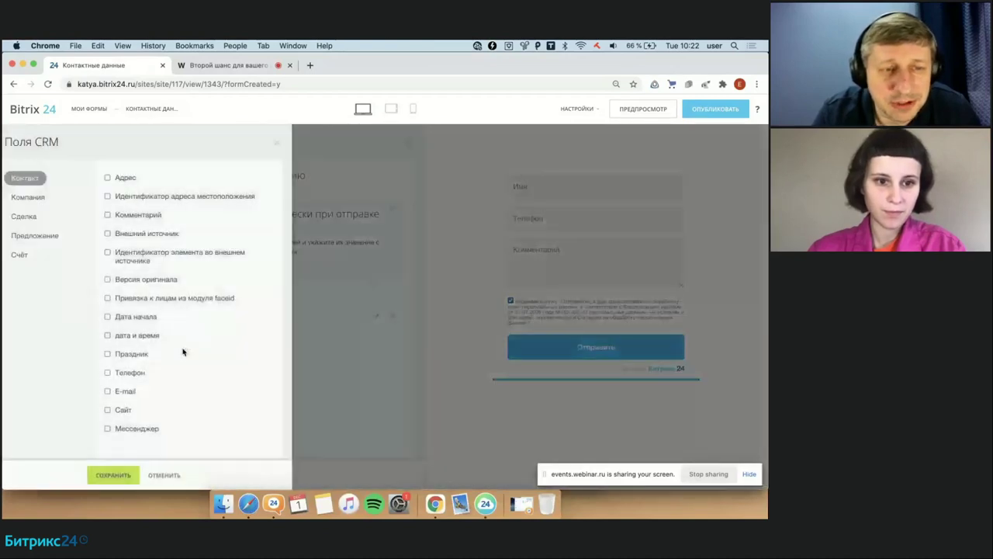
left_click(47, 220)
left_click(161, 432)
left_click(137, 479)
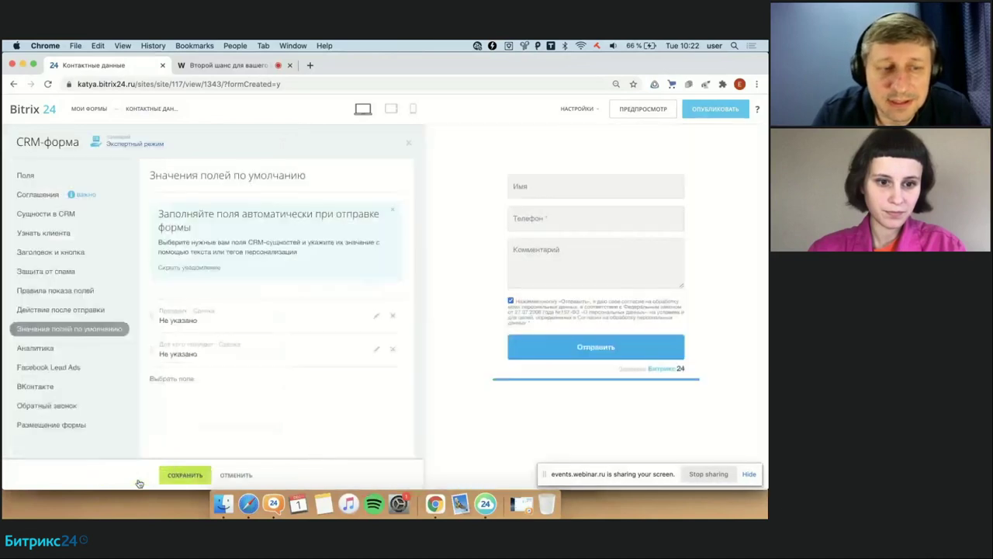
Step: Set the default value of the Для кого покупает field to для коллеги
left_click(376, 349)
left_click(289, 395)
left_click(227, 454)
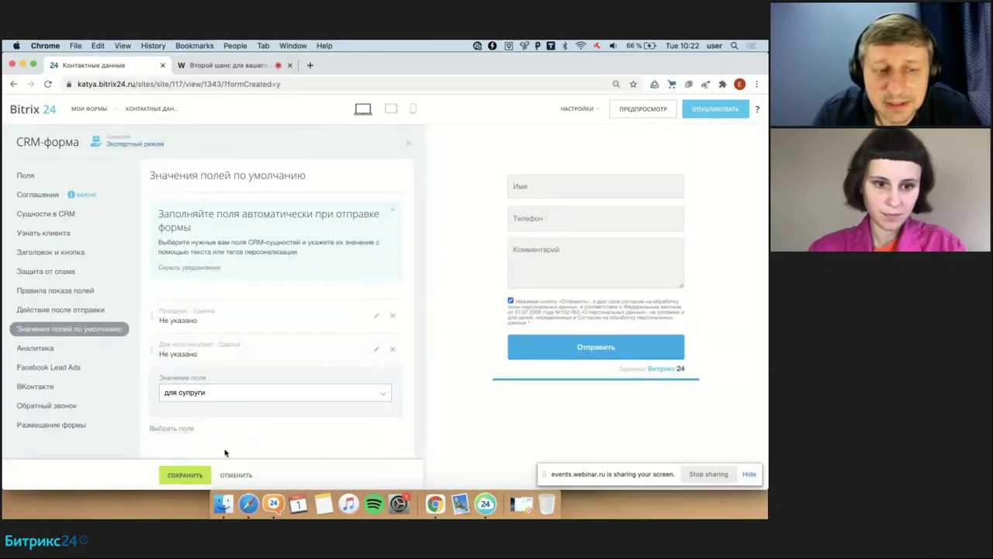
left_click(236, 399)
left_click(207, 433)
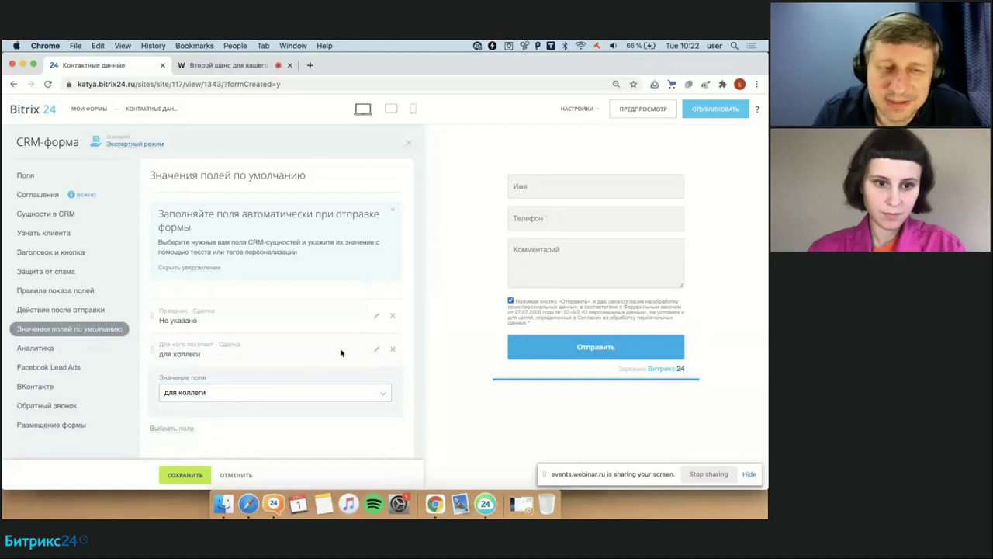
Step: Set the default value of the deal's Праздник field to Выпускной
left_click(376, 315)
left_click(229, 357)
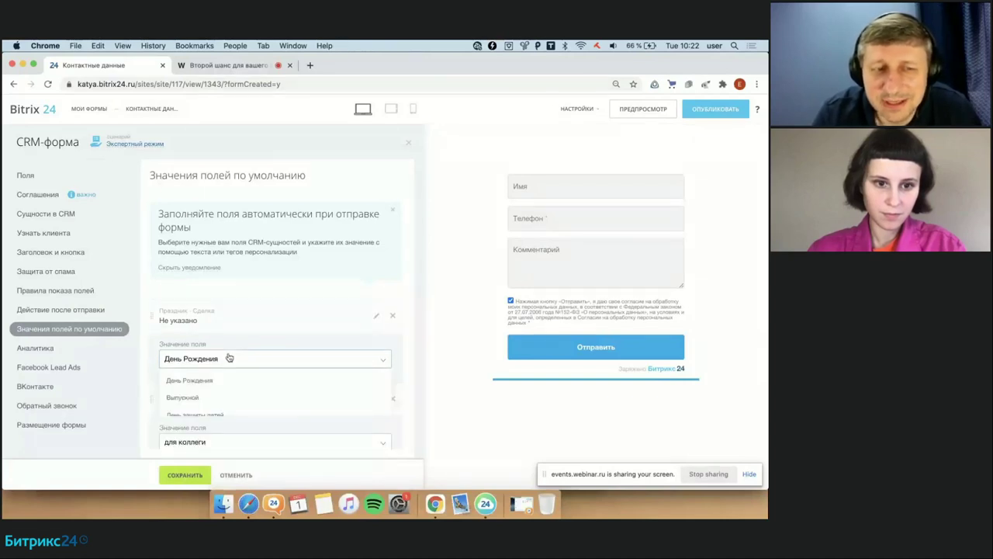
left_click(207, 397)
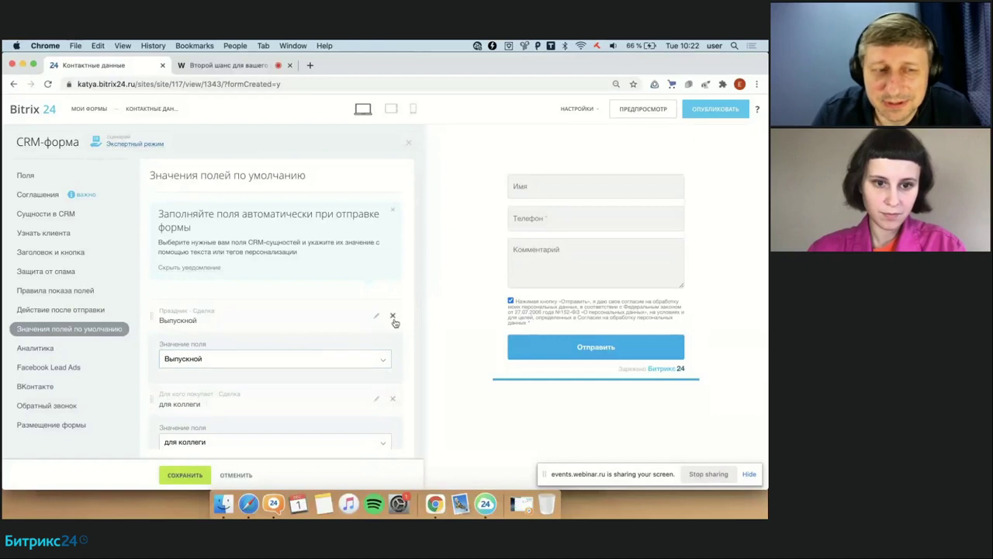
Step: Change the default value of the deal's Праздник field to День Рождения
scroll(411, 361, "down", 2)
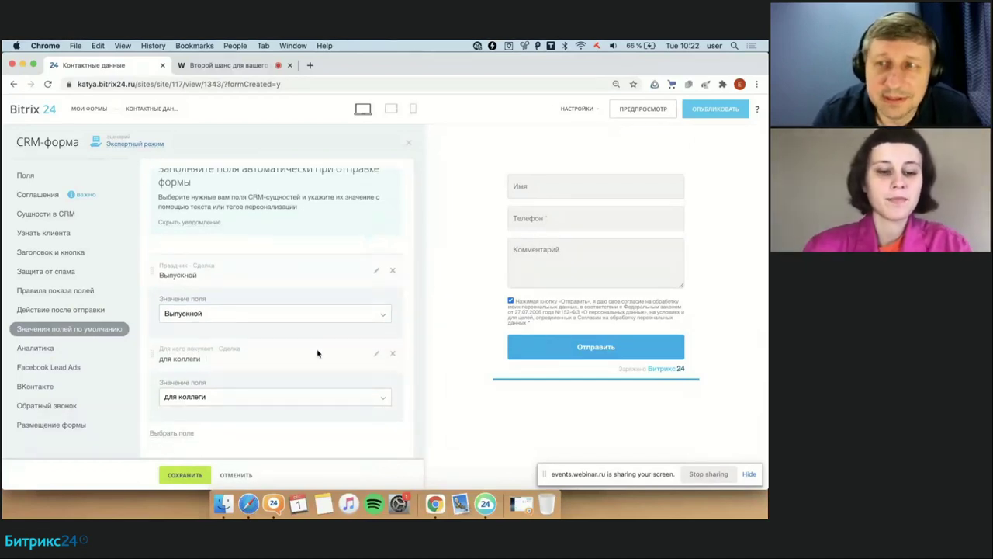
left_click(307, 313)
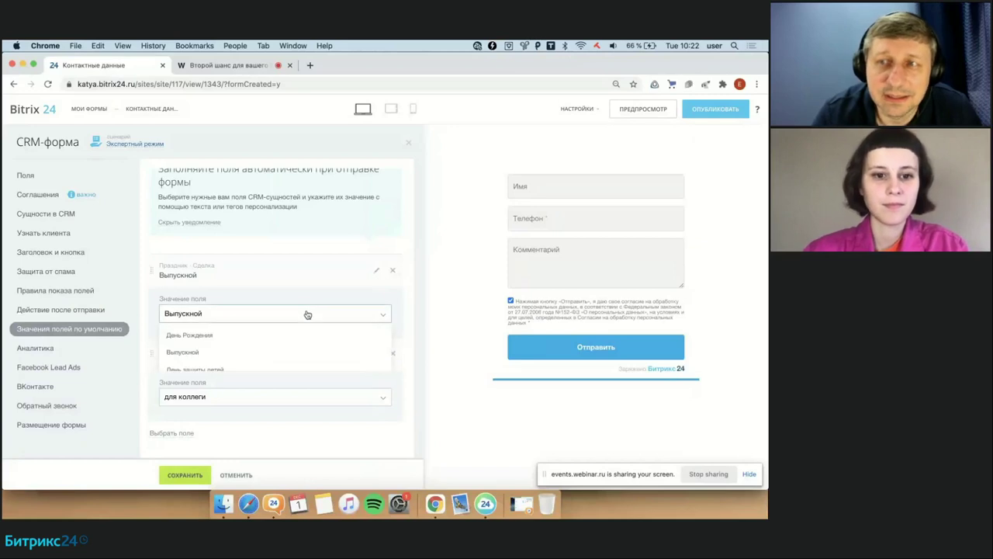
left_click(245, 336)
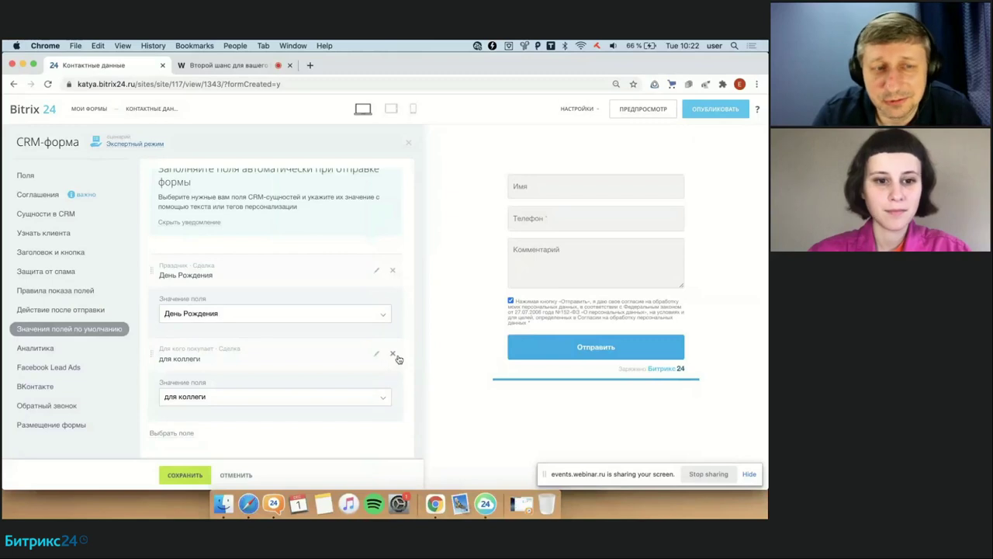
left_click(377, 314)
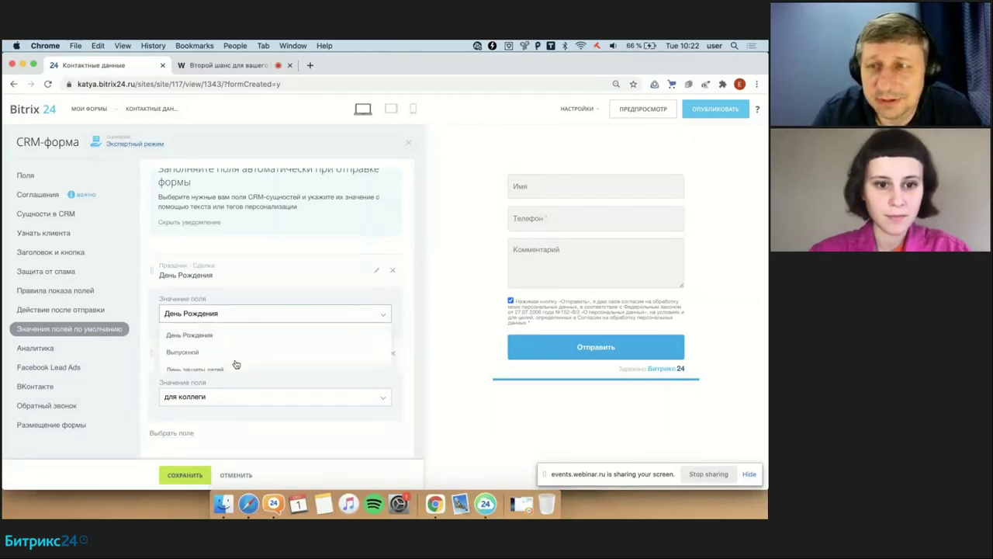
left_click(386, 385)
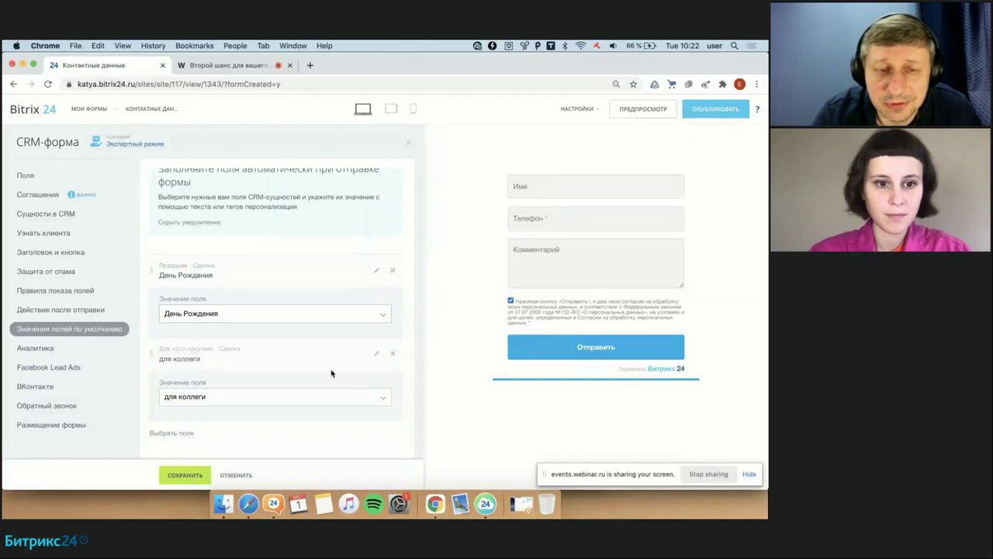
Step: Remove the Для кого покупает field from the default values and set the Праздник default to Новый год
left_click(392, 353)
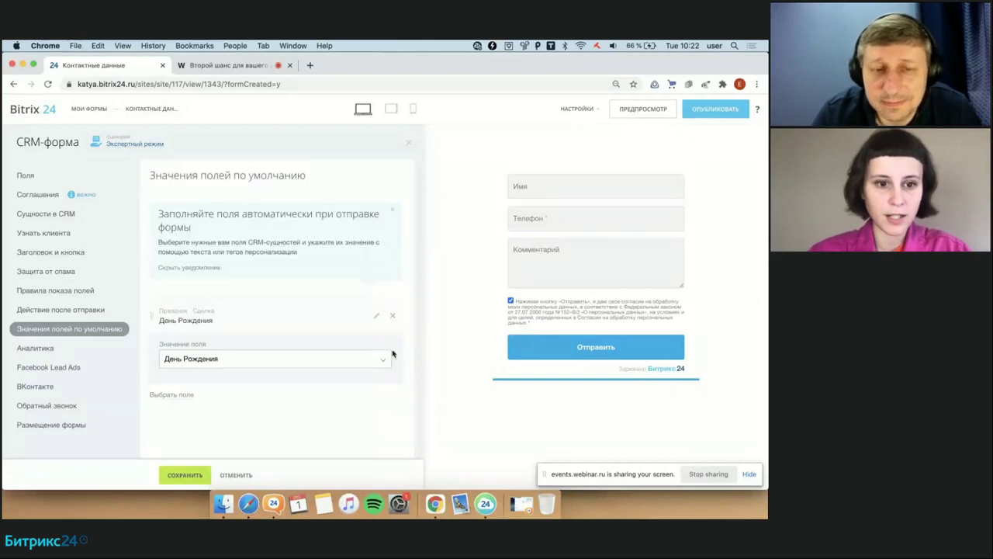
left_click(315, 359)
left_click(208, 431)
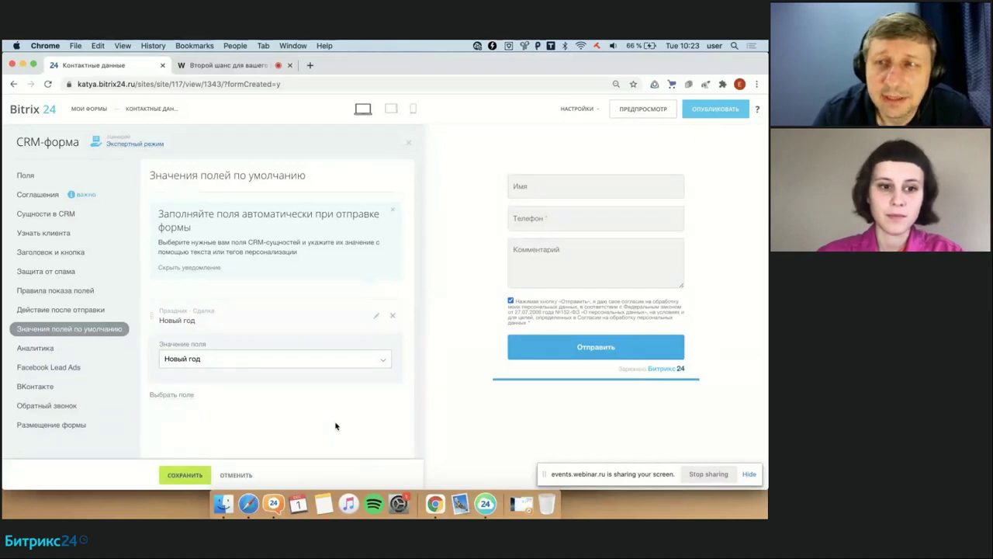
left_click(376, 316)
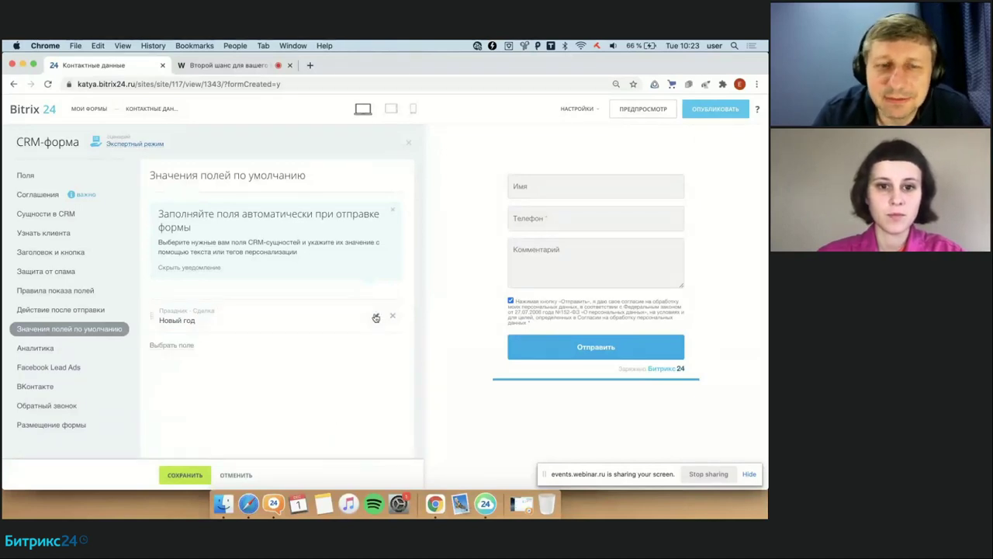
left_click(376, 317)
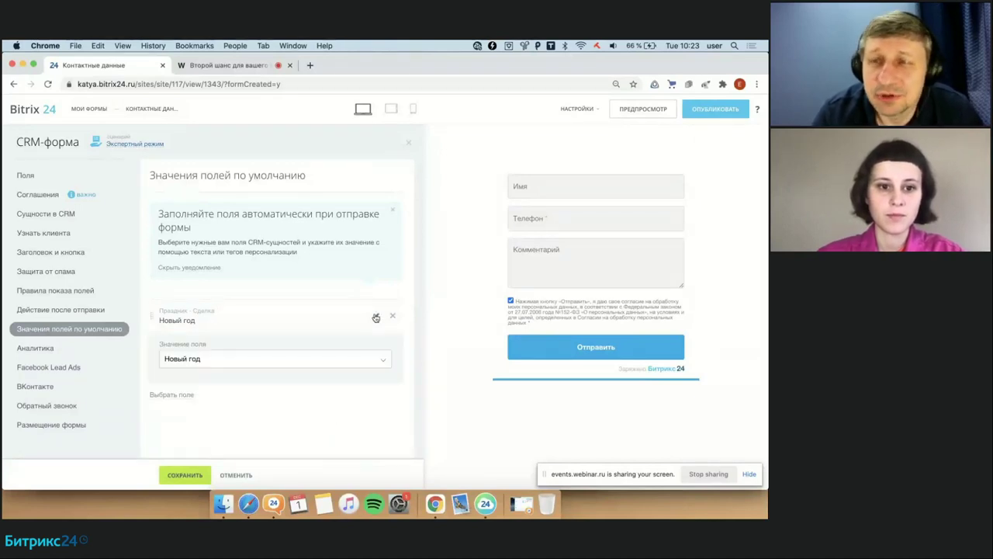
Step: Look through the contact's CRM fields that can be given default values, without adding any
left_click(179, 395)
scroll(152, 311, "up", 3)
scroll(152, 311, "up", 2)
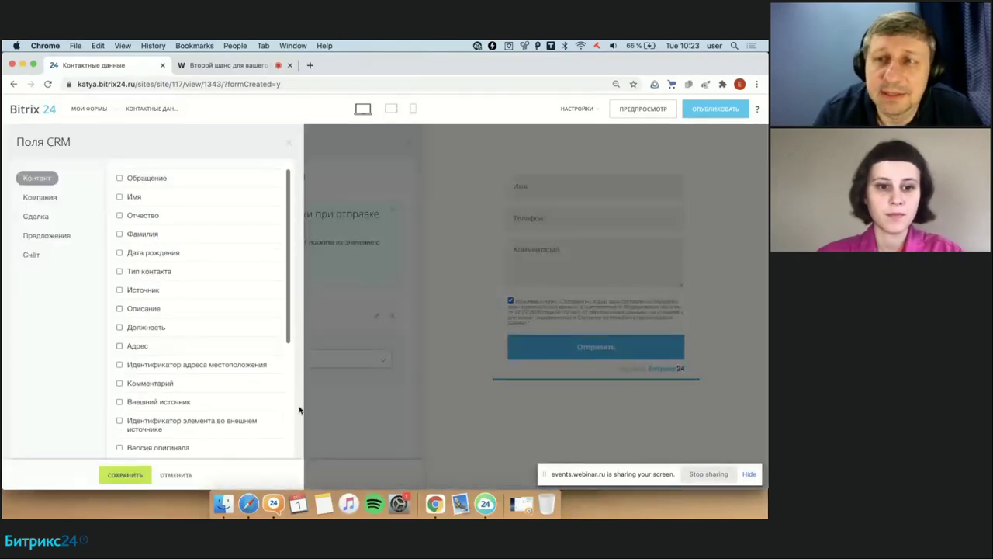
left_click(334, 439)
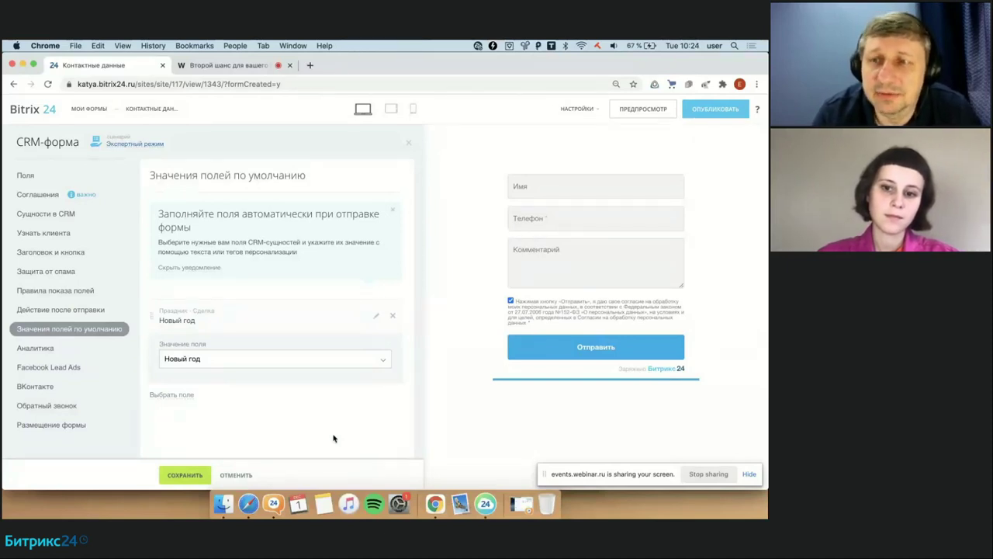
Step: Save the CRM form's settings and publish the form
key("XF86AudioLowerVolume")
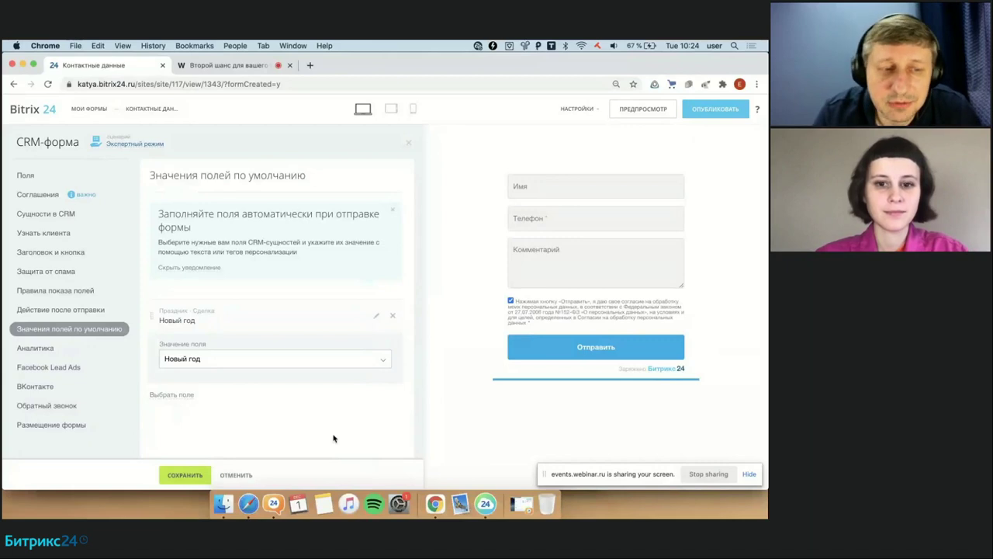
left_click(185, 475)
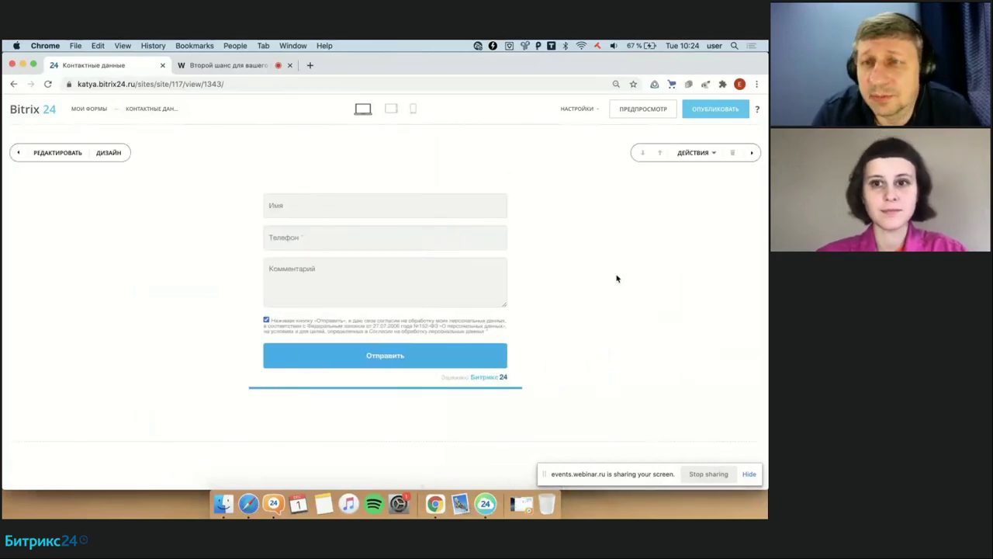
left_click(720, 109)
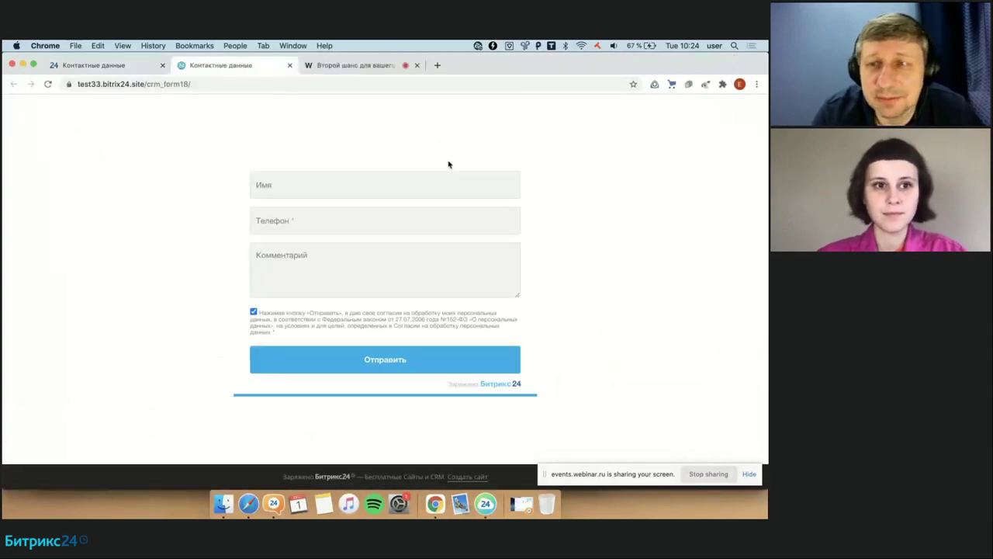
Step: Fill in the customer's first name and phone number on the published form
left_click(413, 179)
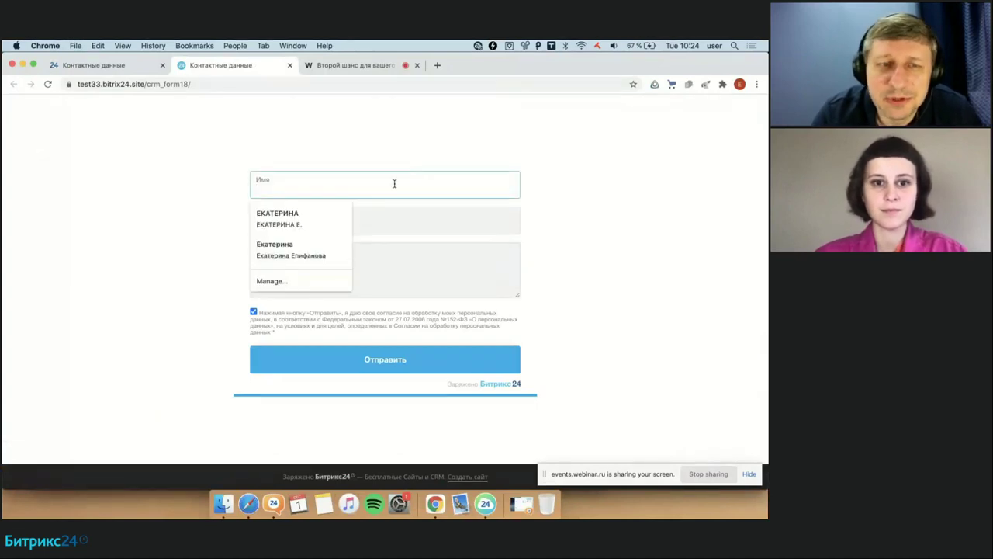
type("Мария")
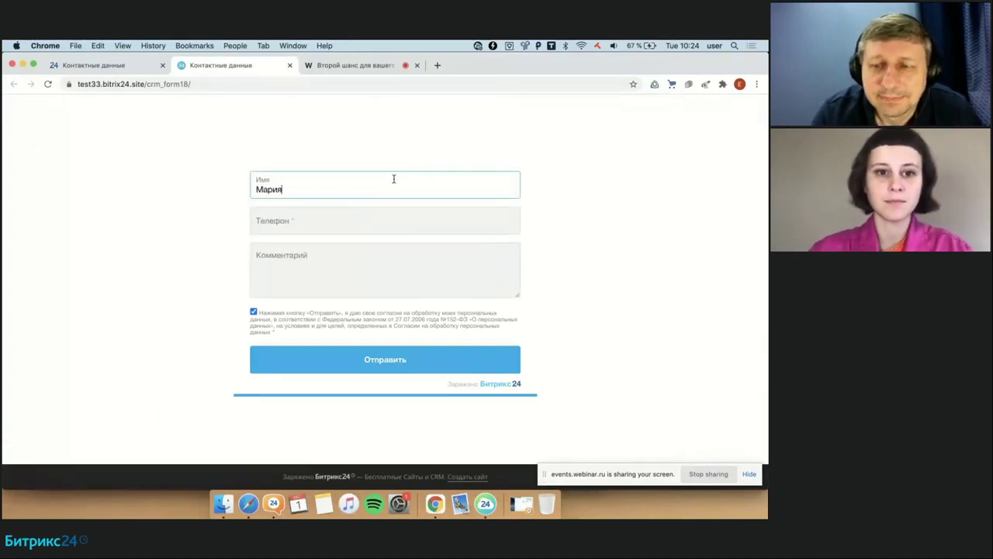
left_click(381, 216)
left_click(337, 245)
left_click_drag(337, 227, 302, 225)
type("000")
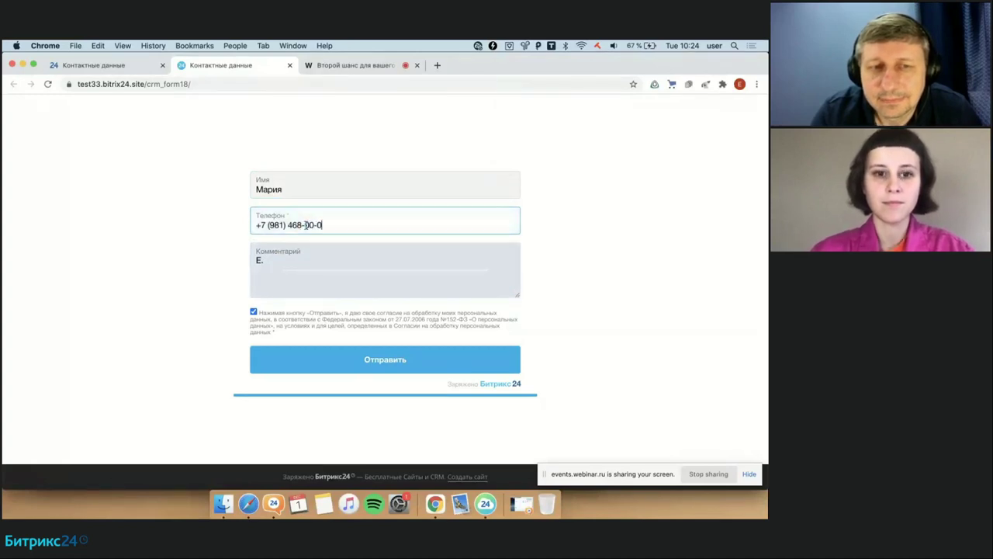
Step: Enter the comment "комментарий" in the published form and submit it
left_click(283, 270)
key("BackSpace")
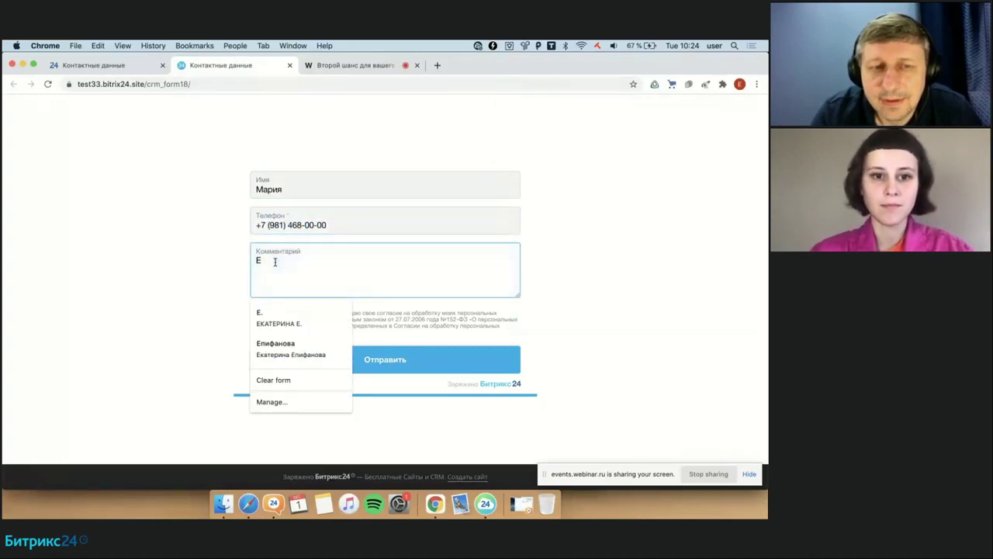
type("комменатрий")
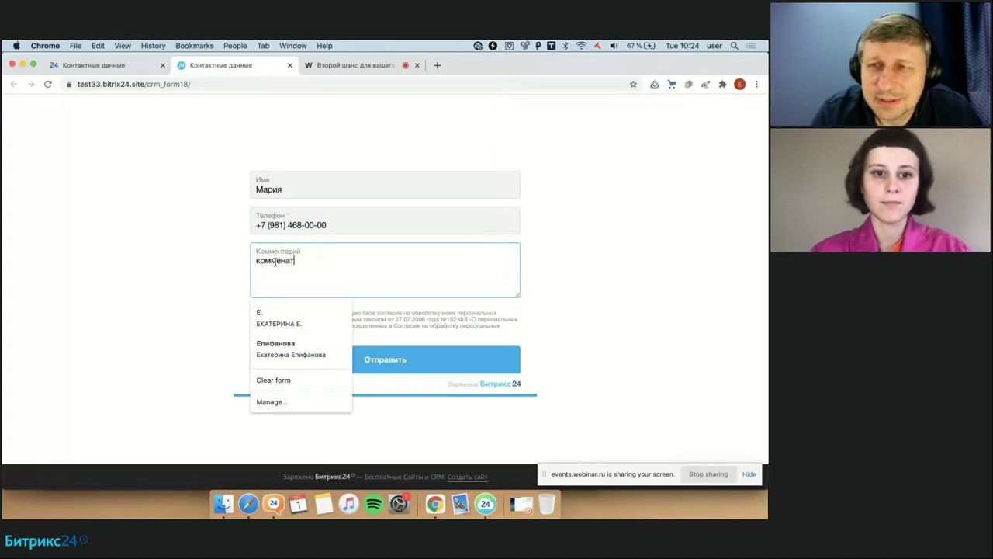
left_click(548, 290)
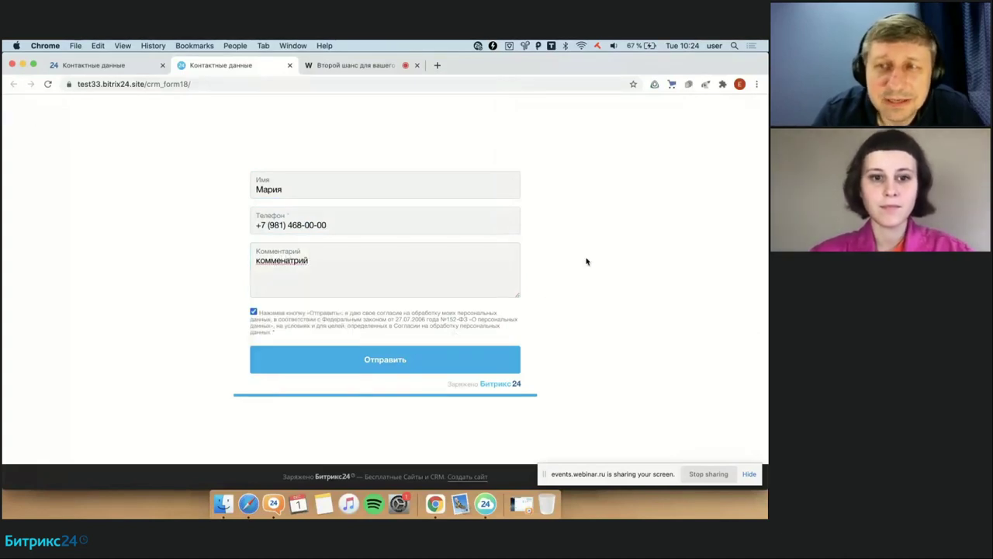
left_click(291, 261)
key("BackSpace")
type("а")
left_click(601, 273)
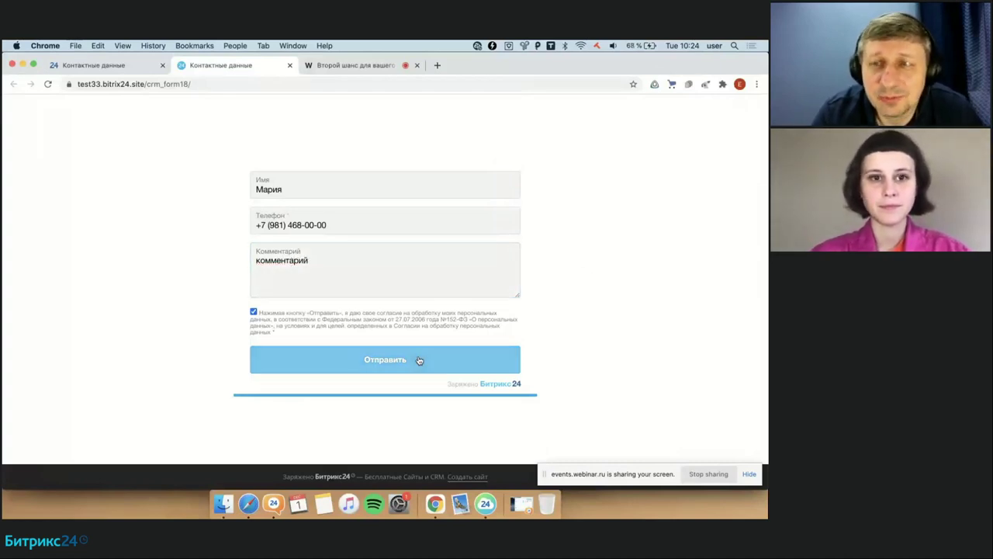
left_click(419, 360)
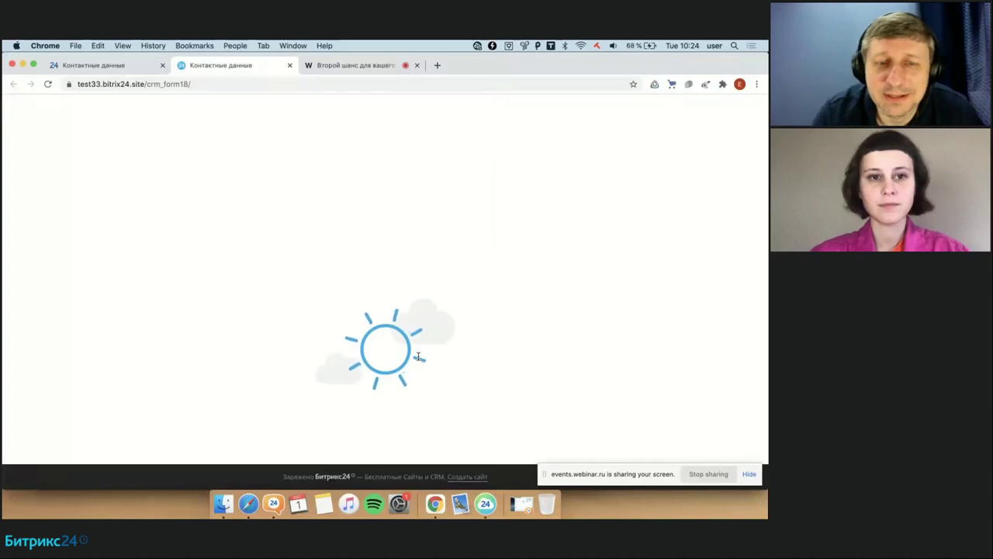
Step: Return to the CRM portal, open the deals kanban and switch from the Детские товары funnel to another one
left_click(106, 68)
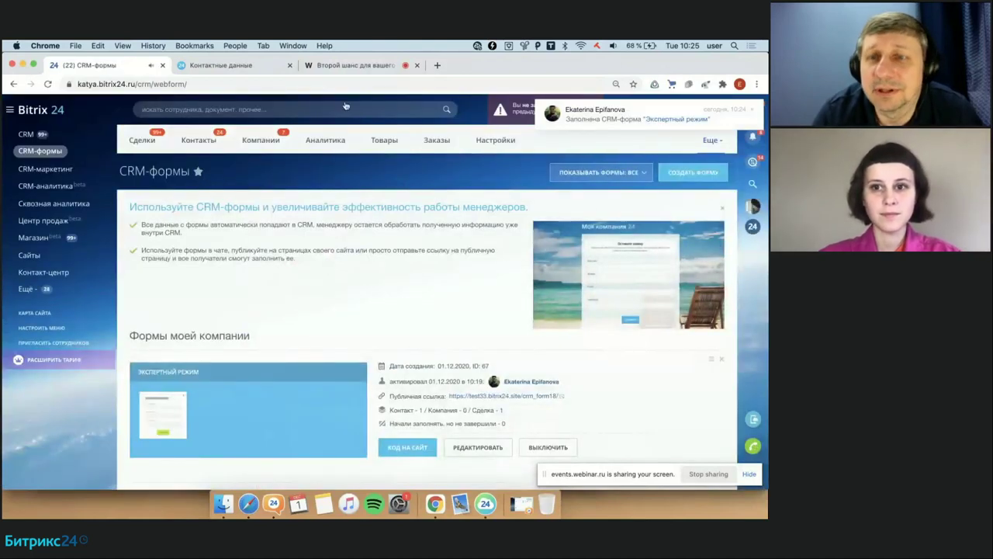
left_click(61, 134)
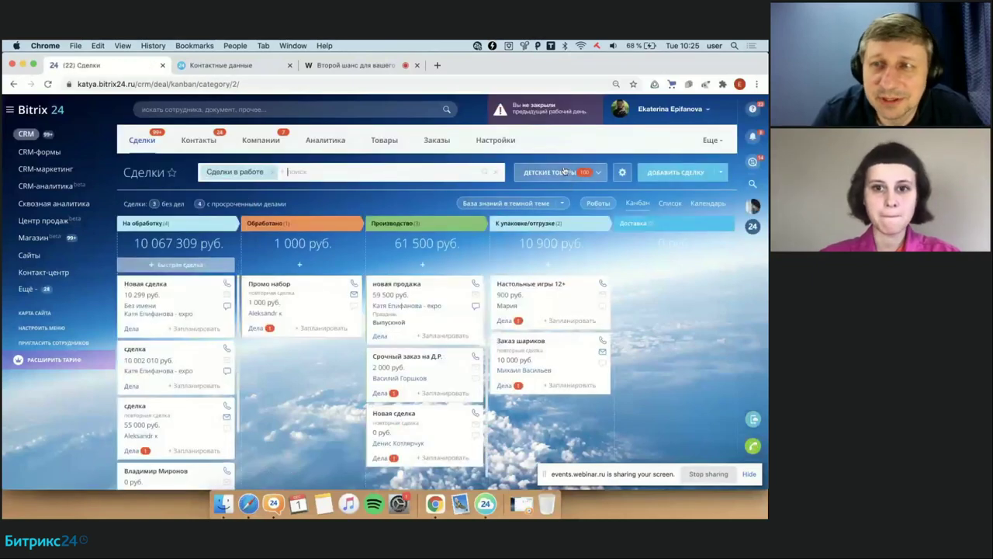
left_click(553, 172)
left_click(551, 194)
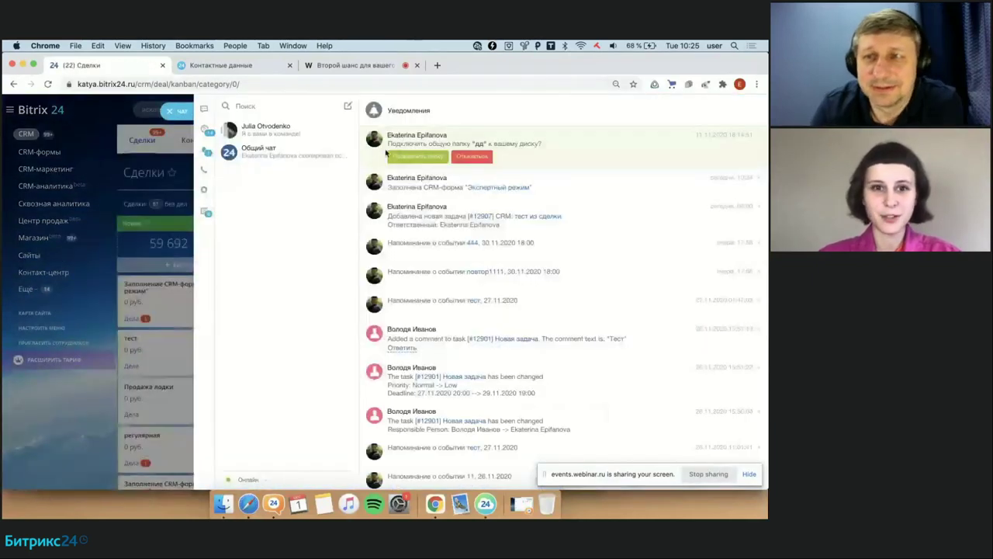
Step: Open the Экспертный режим form submission from its notification, and follow its contact to the linked deal to review the deal's details
left_click(485, 190)
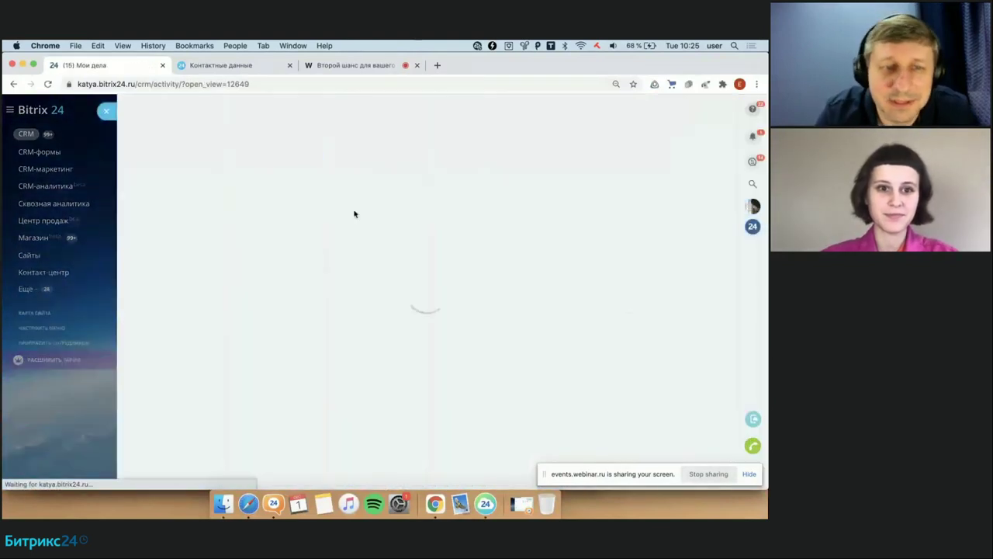
left_click(167, 338)
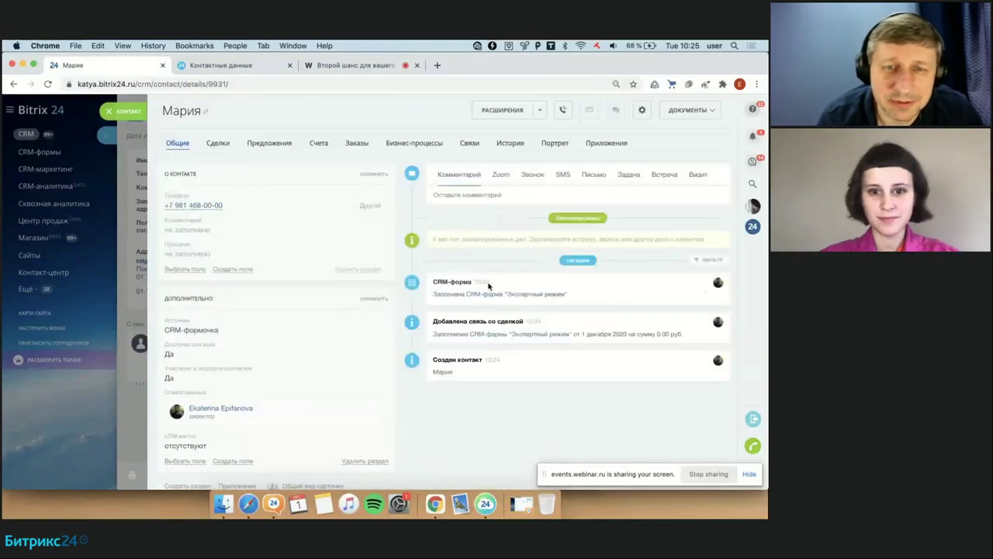
left_click(479, 338)
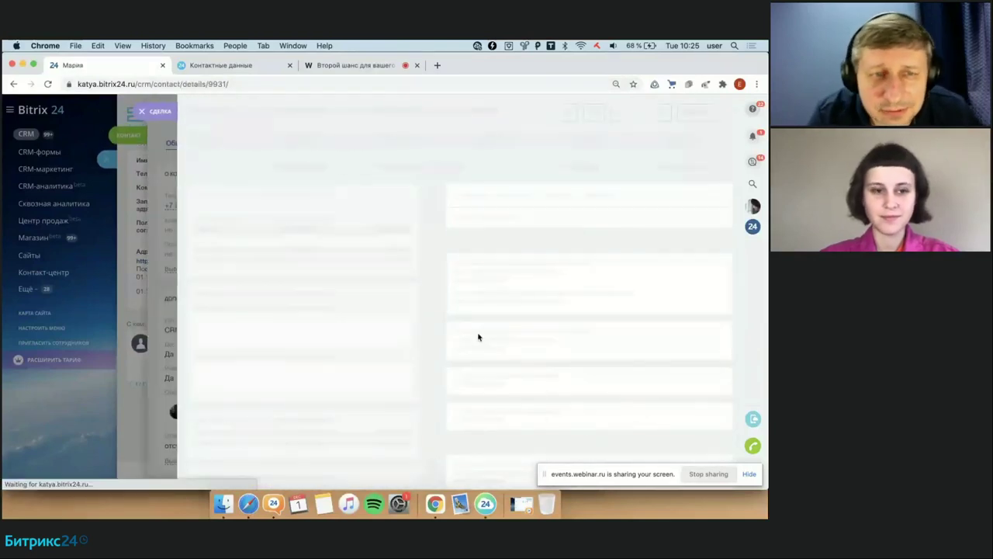
scroll(485, 310, "down", 5)
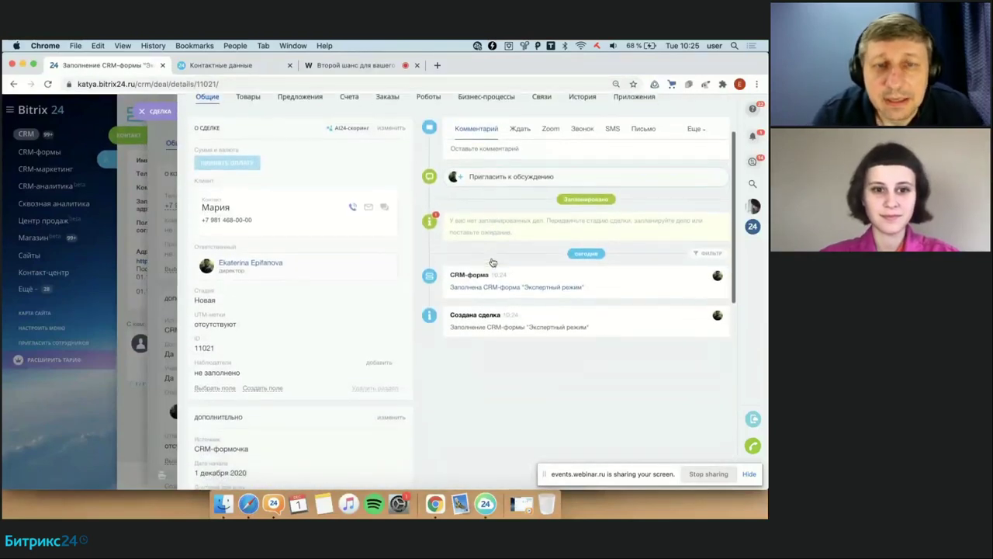
Step: Examine the deal's О сделке and Дополнительно sections, including the comment, source and end-to-end analytics
scroll(492, 256, "up", 3)
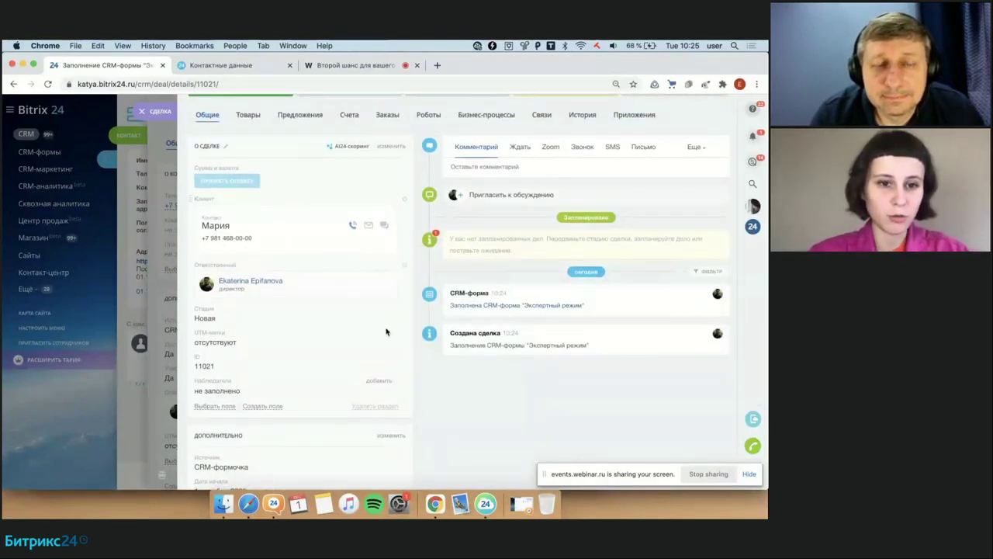
scroll(387, 331, "down", 3)
scroll(386, 331, "down", 1)
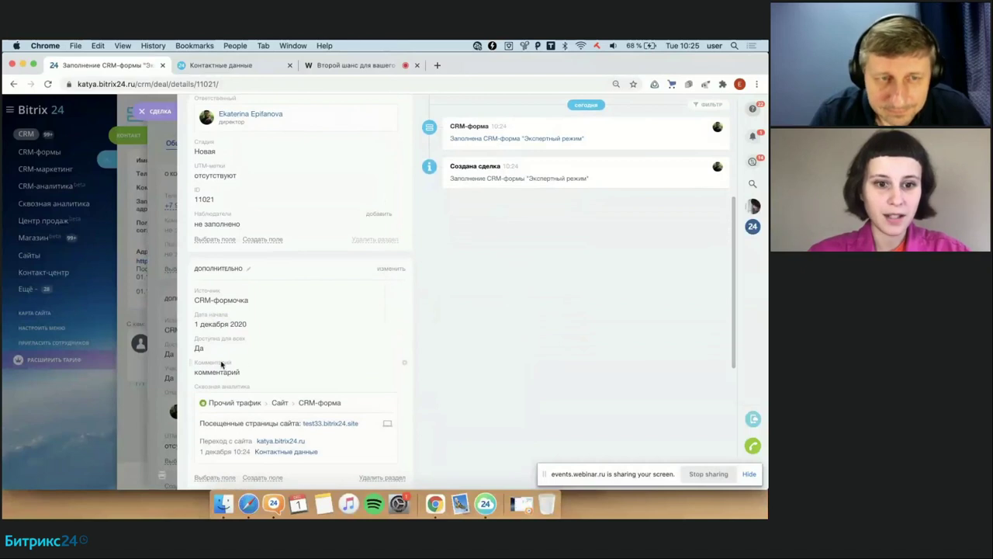
scroll(466, 337, "down", 2)
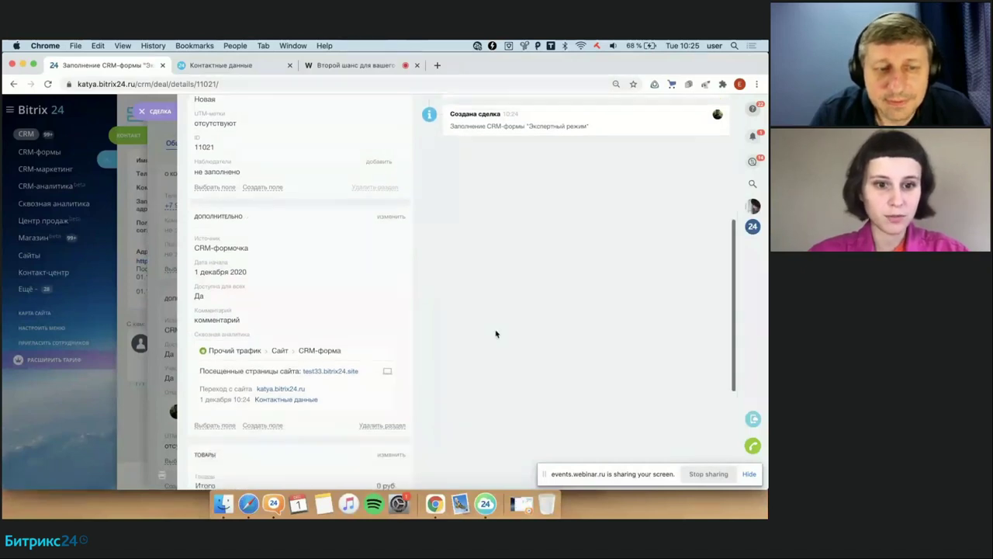
scroll(497, 334, "up", 3)
scroll(497, 333, "up", 1)
scroll(497, 334, "down", 3)
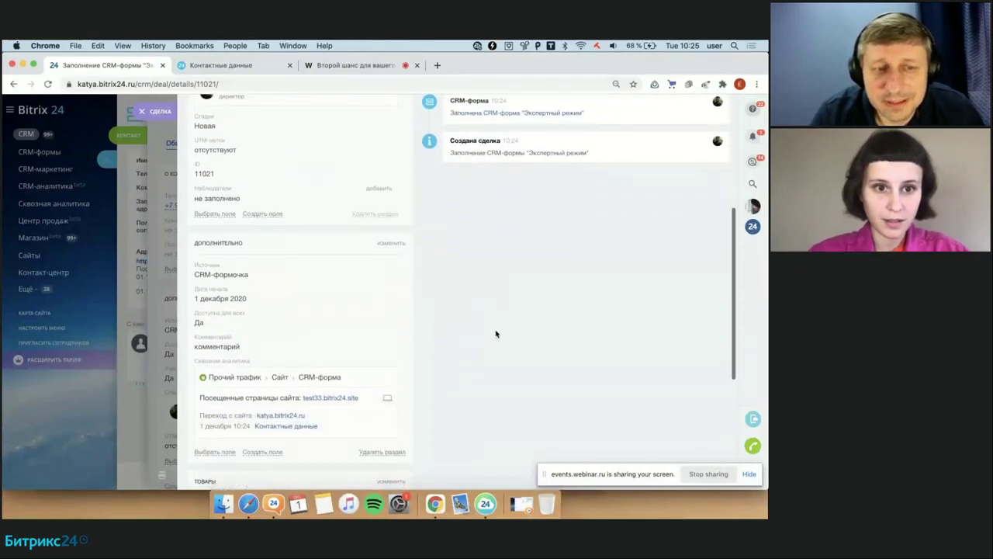
scroll(497, 334, "up", 3)
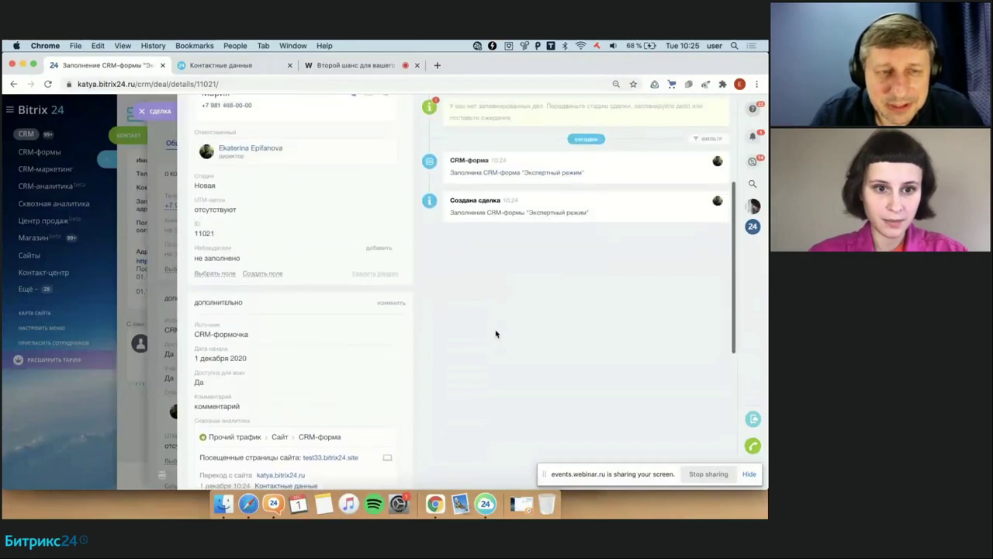
Step: Show the existing Праздник field in the deal's Дополнительно section
left_click(221, 284)
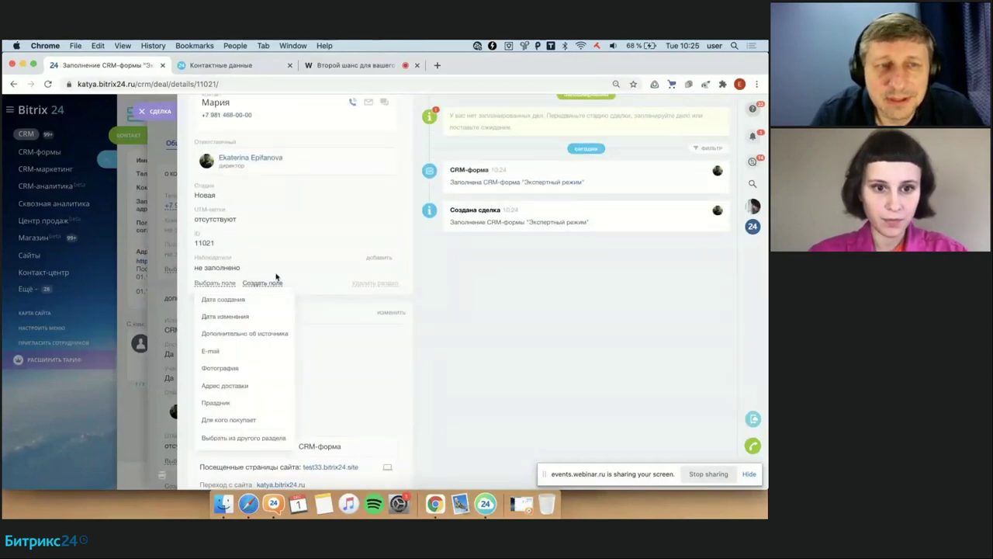
scroll(297, 283, "up", 1)
scroll(297, 283, "up", 5)
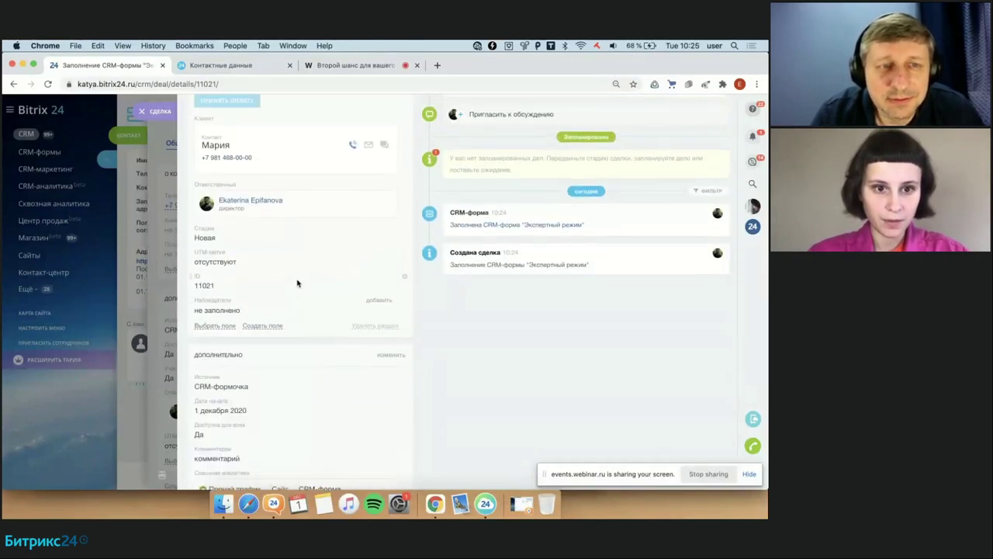
scroll(297, 283, "down", 6)
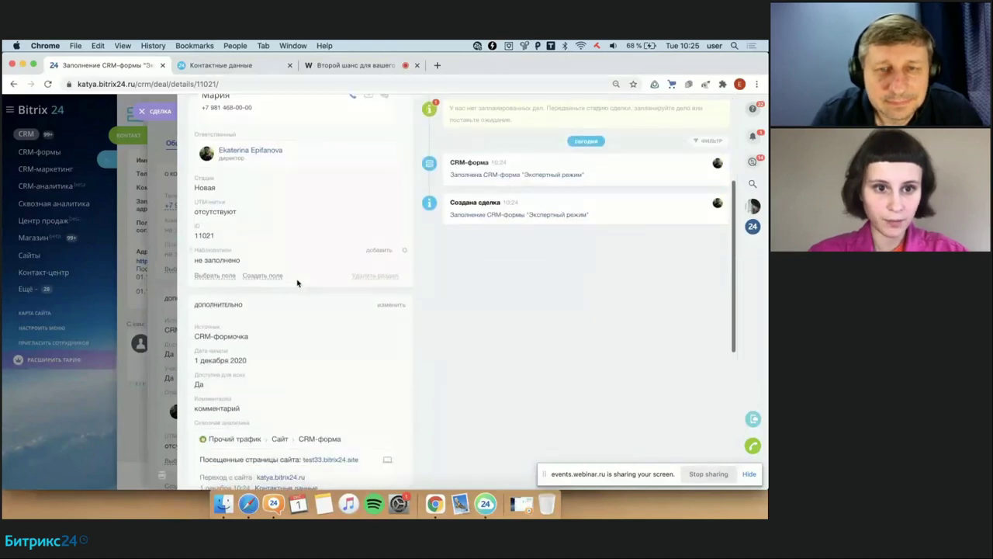
scroll(279, 243, "down", 5)
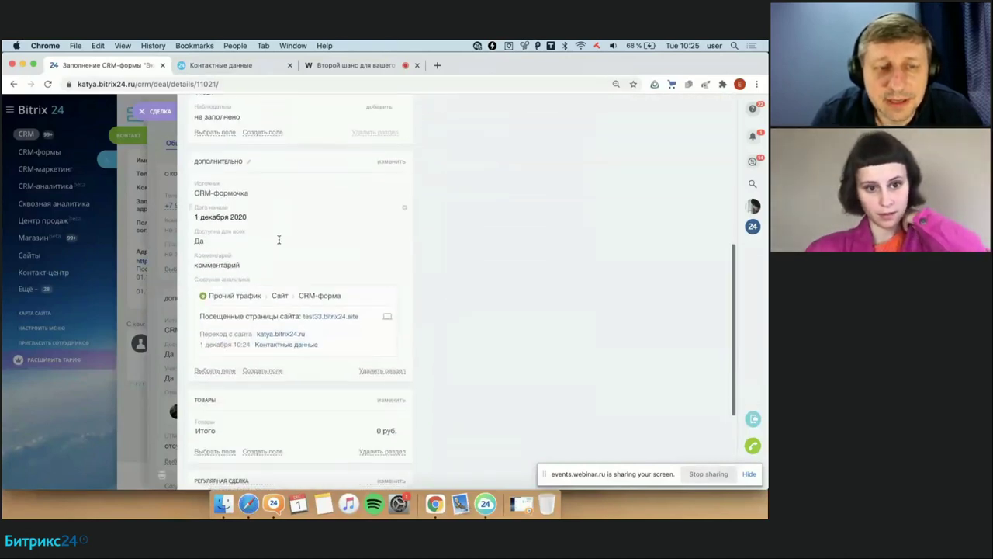
left_click(217, 371)
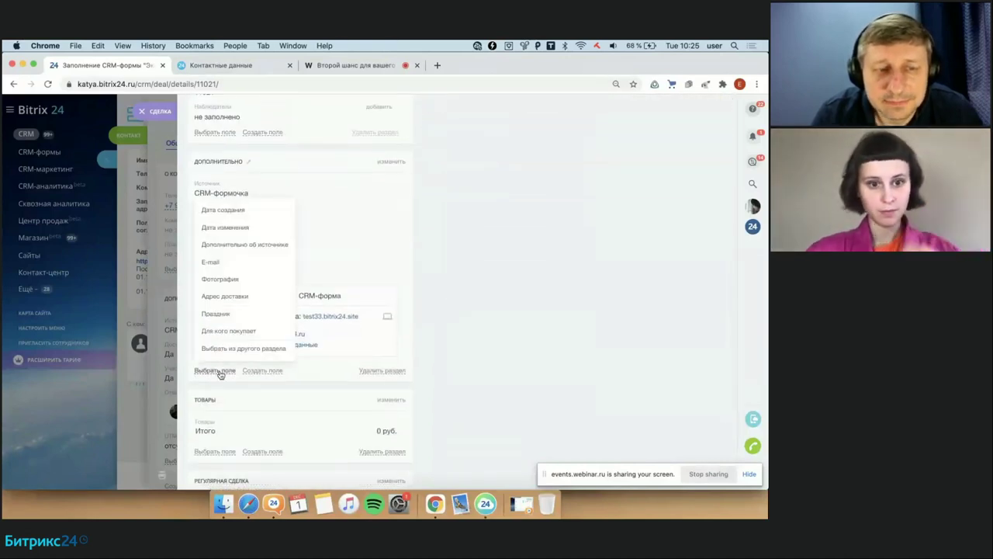
left_click(222, 324)
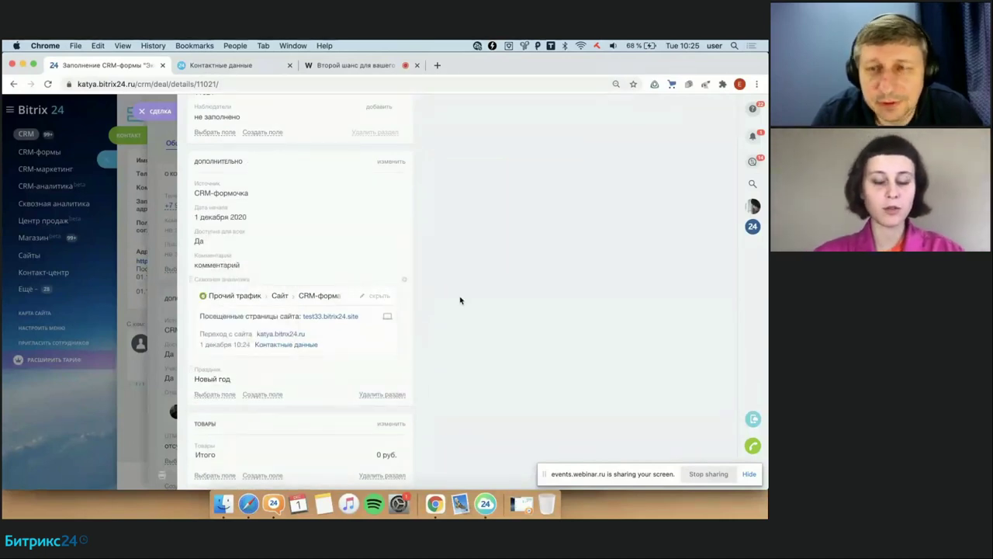
Step: Move the Праздник field from the Дополнительно section to the О сделке section, directly below Наблюдатели
scroll(465, 299, "up", 1)
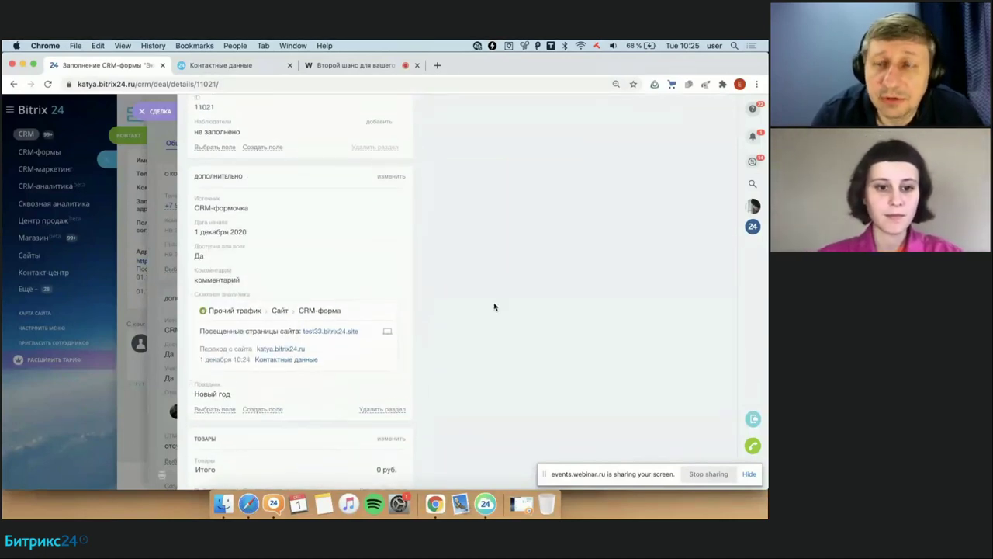
scroll(493, 305, "up", 1)
left_click_drag(190, 396, 230, 146)
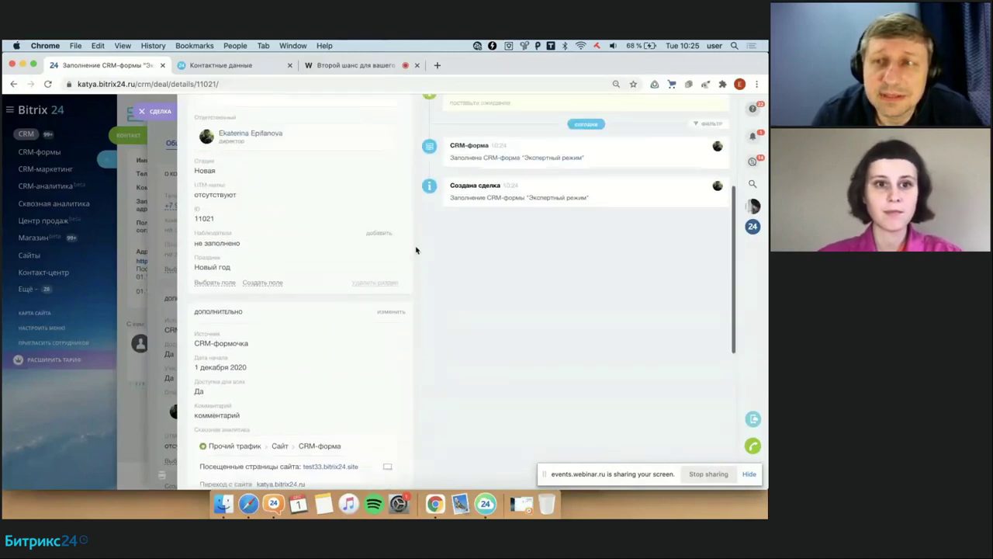
scroll(434, 311, "up", 4)
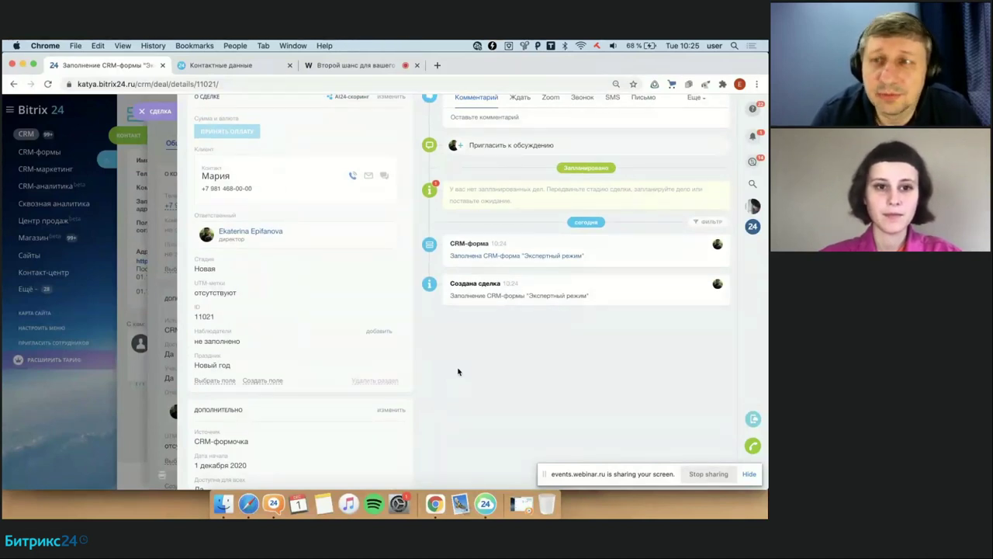
scroll(458, 372, "down", 2)
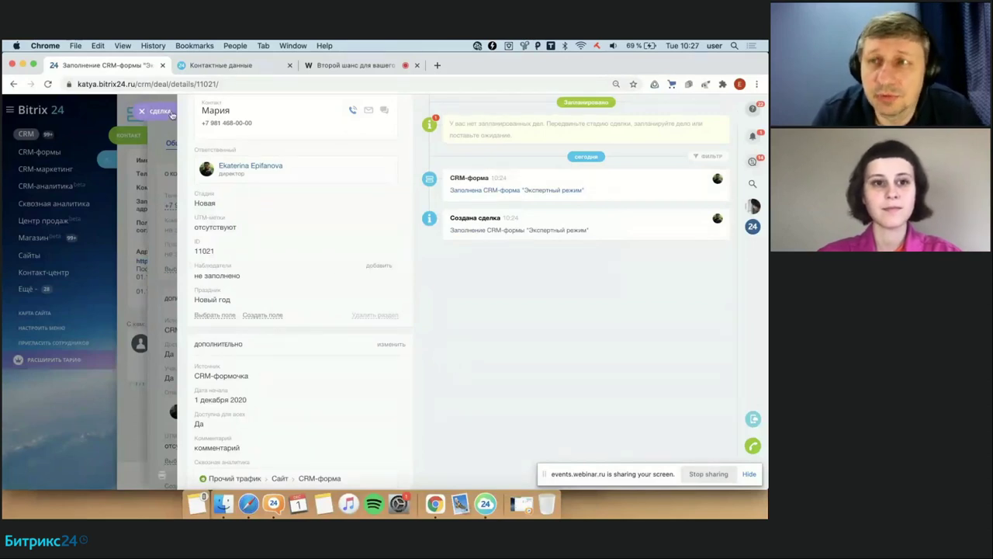
Step: Leave the open deal and form submission for the CRM-формы list, and reload the published Контактные данные form
left_click(144, 111)
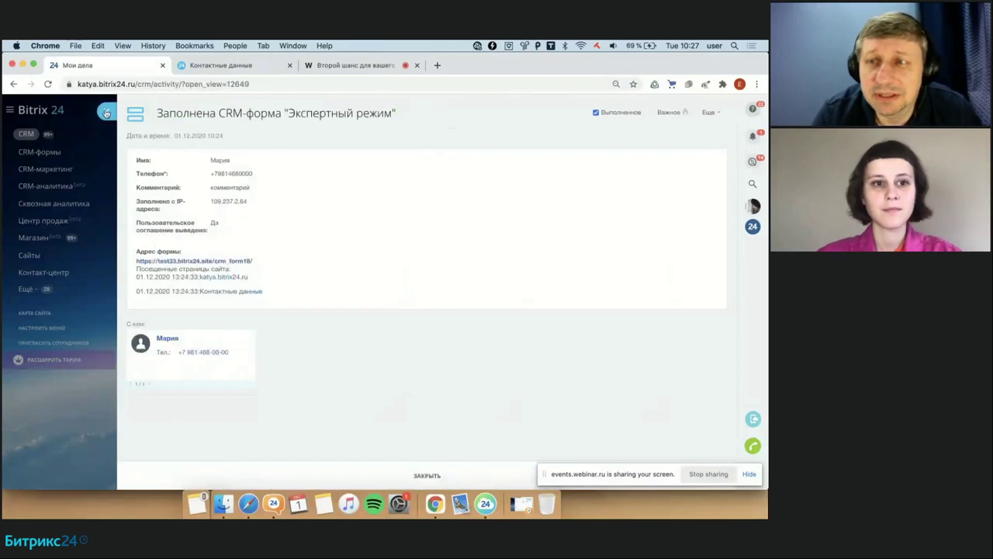
left_click(107, 115)
left_click(69, 156)
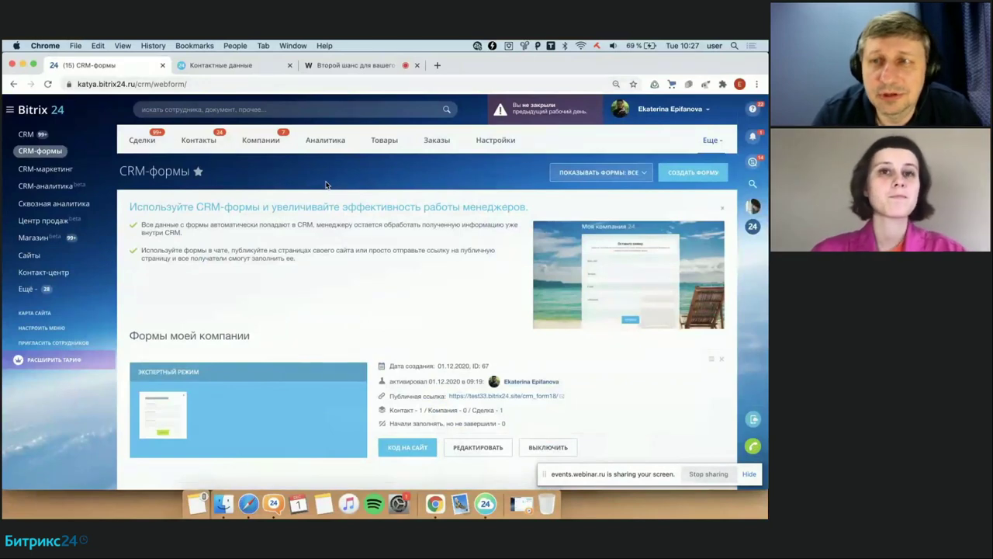
left_click(264, 67)
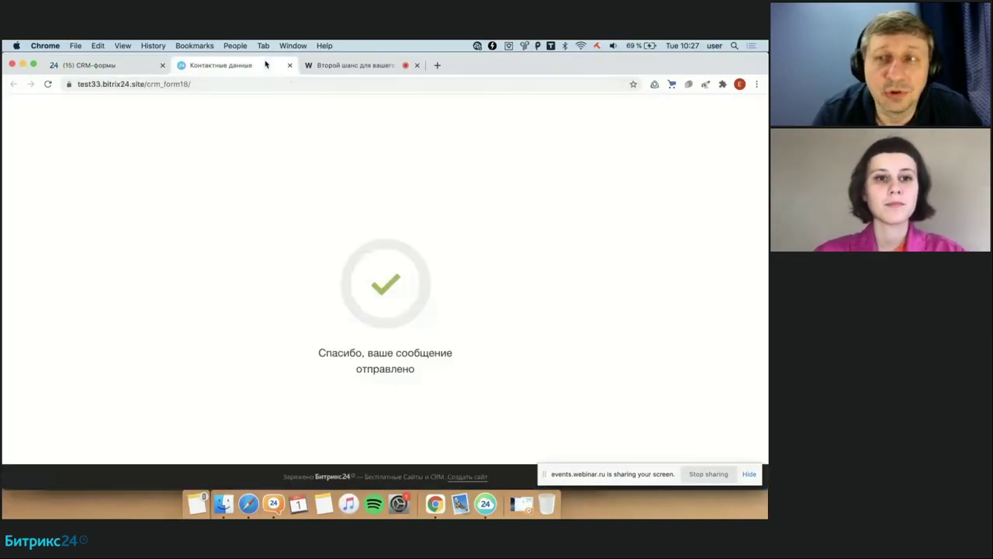
left_click(49, 86)
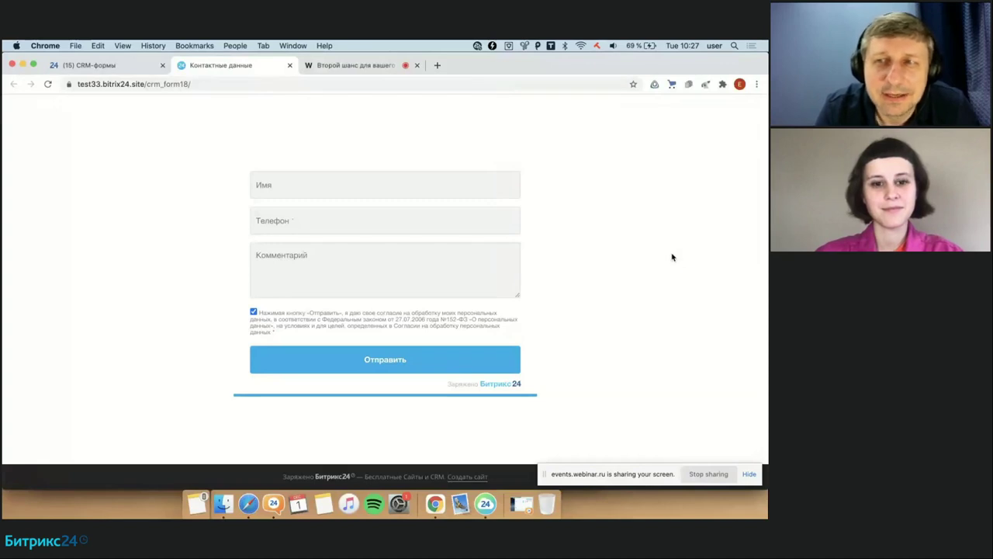
Step: Return to the CRM deals kanban and open the Заполнение CRM-формы "Экспертный режим" deal in the Новая stage
left_click(129, 75)
left_click(25, 133)
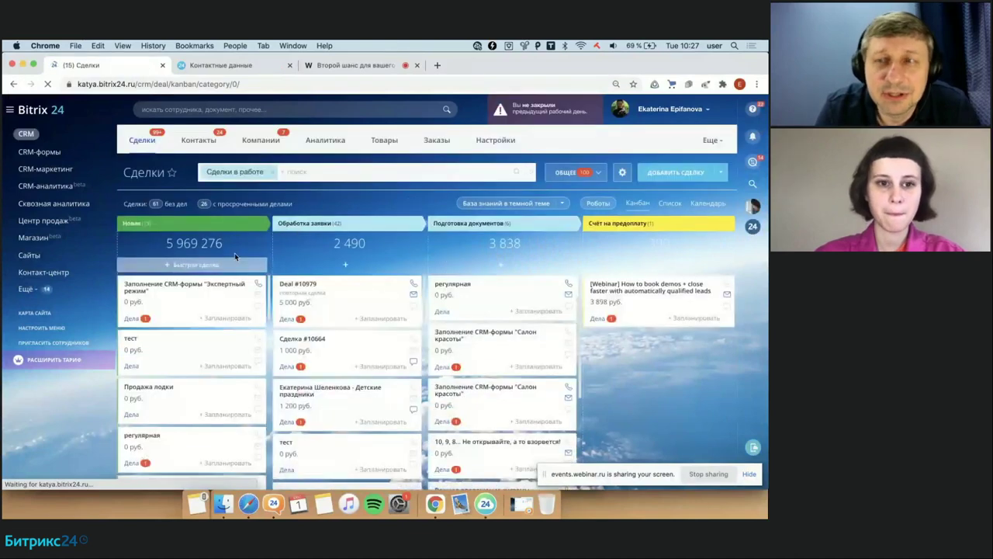
left_click(190, 288)
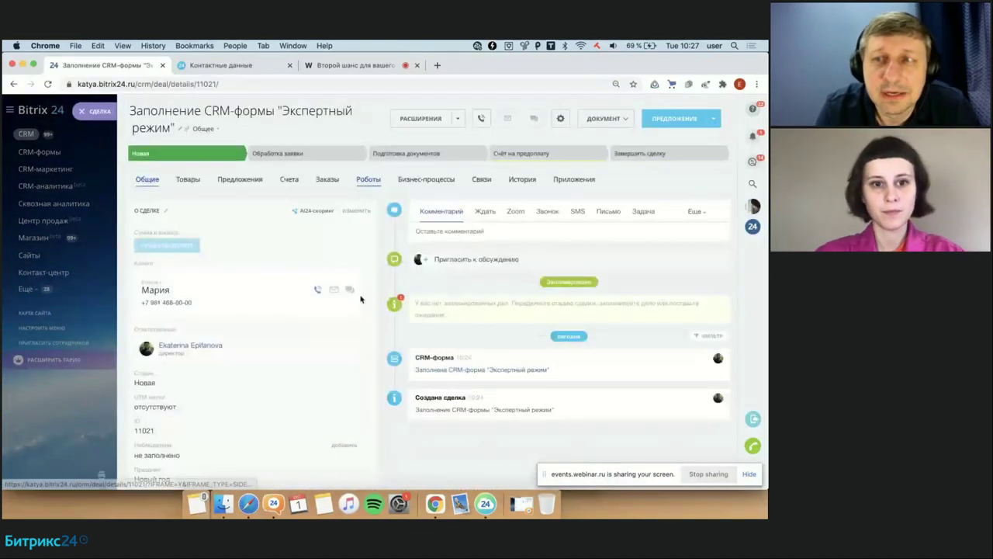
Step: Add a new Строка field named "Для кого подарок" to the deal's О сделке section
scroll(357, 308, "down", 10)
left_click(207, 309)
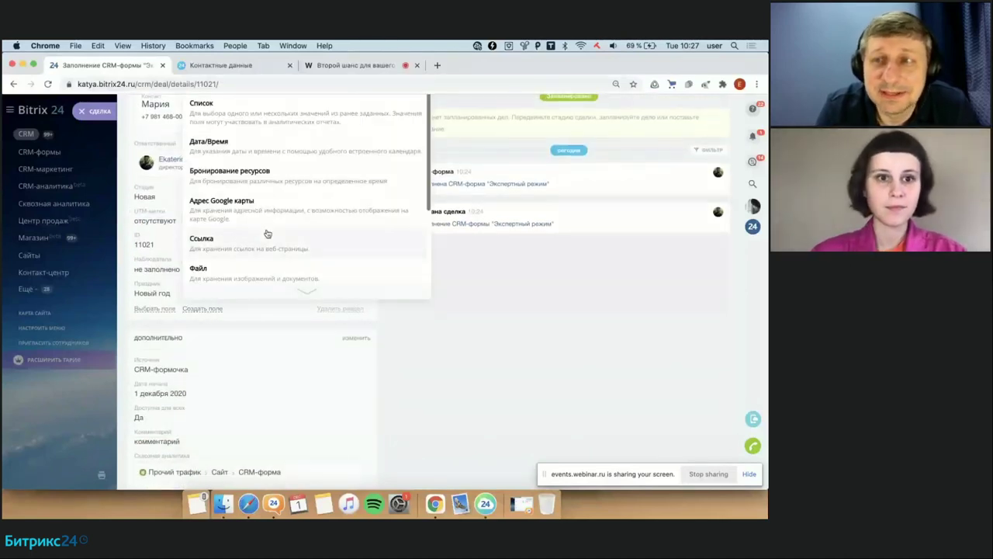
scroll(470, 450, "up", 3)
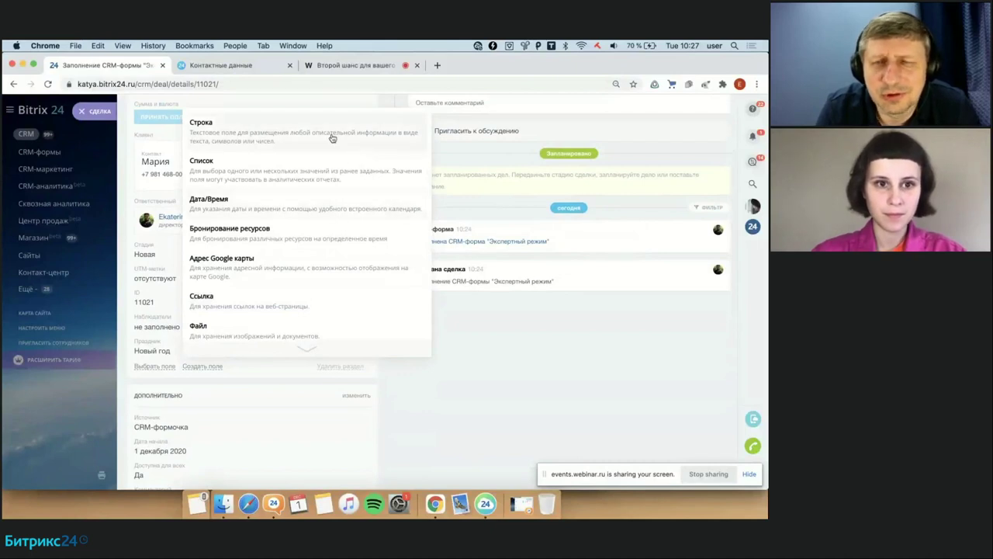
left_click(334, 138)
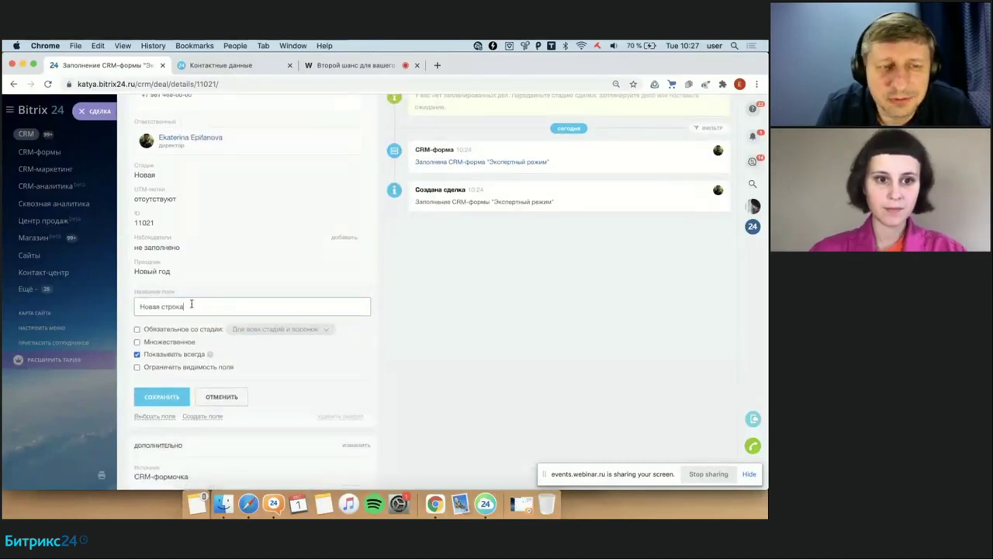
triple_click(191, 306)
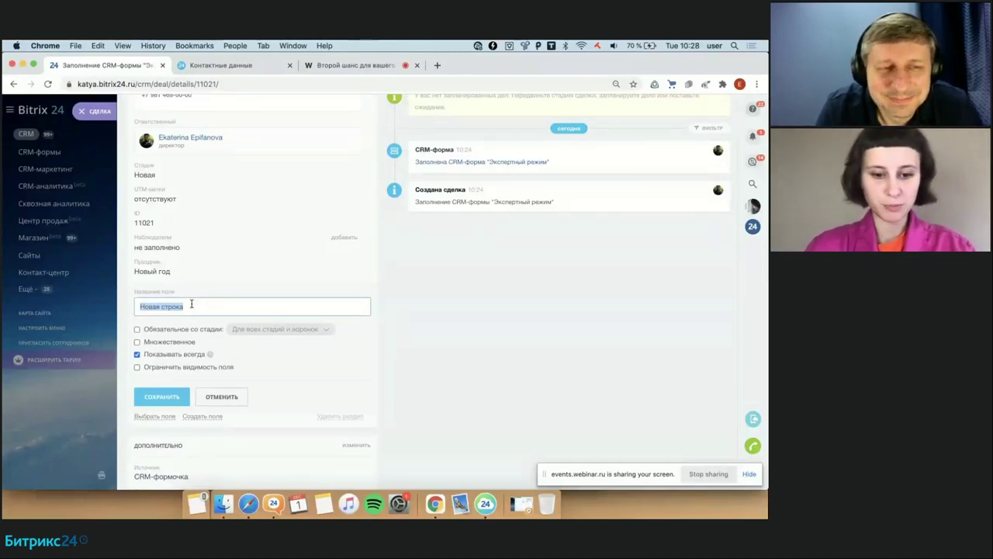
type("Для к")
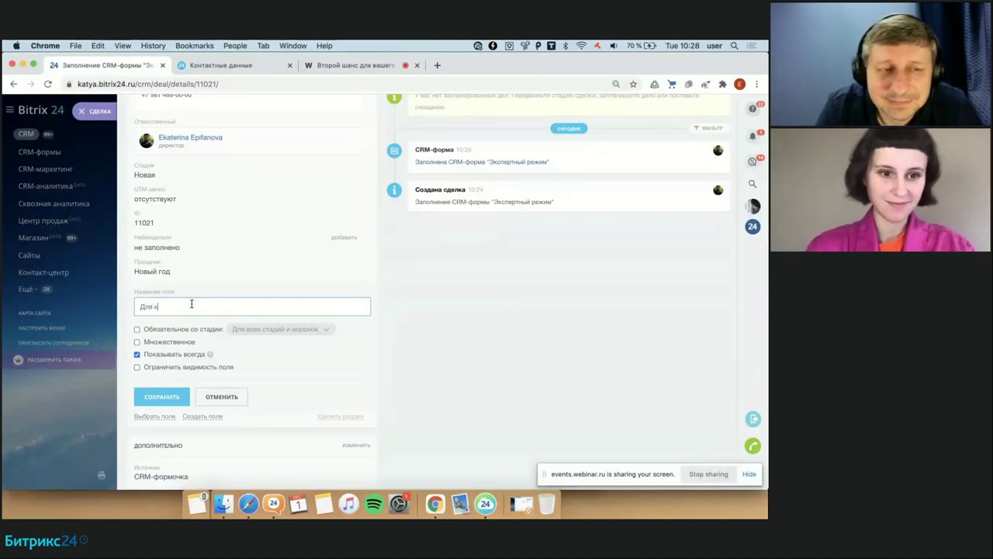
type("ого подарок")
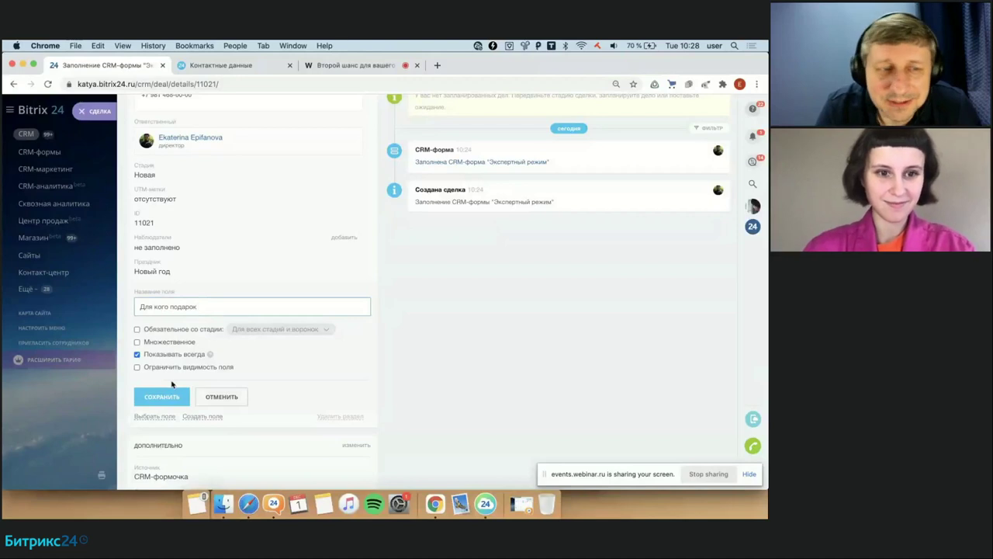
Step: Make the "Для кого подарок" field required from the Обработка заявки stage onward and save it
left_click(202, 331)
left_click(289, 329)
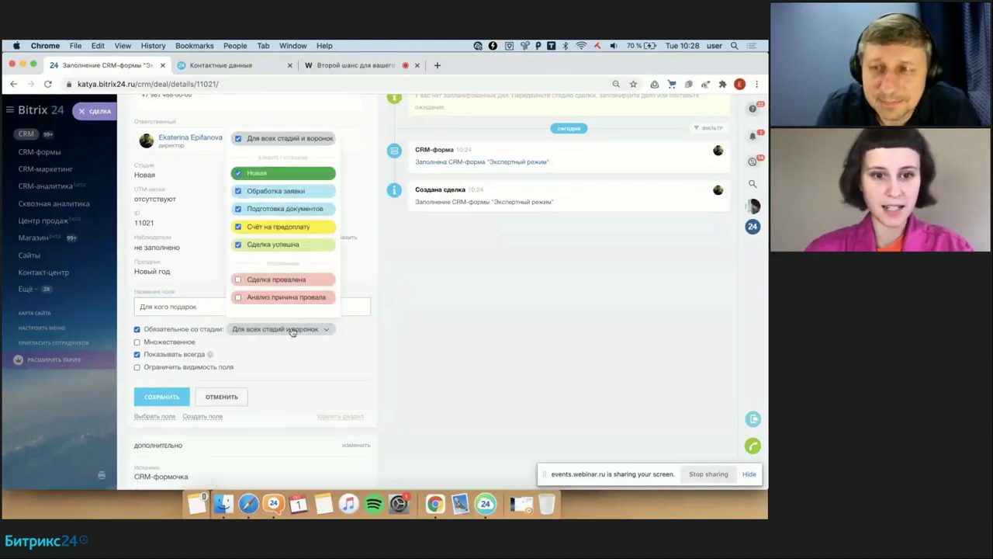
scroll(307, 242, "up", 1)
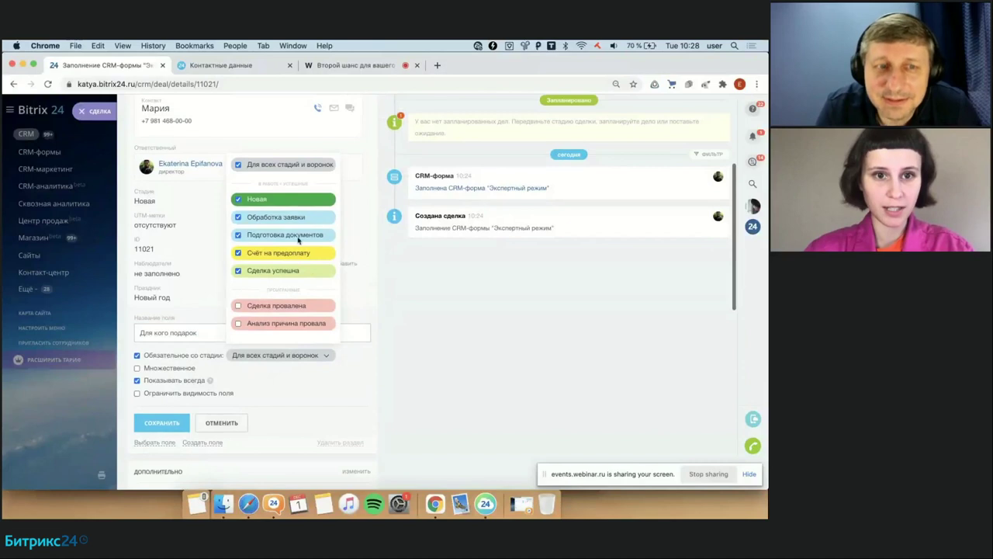
left_click(238, 165)
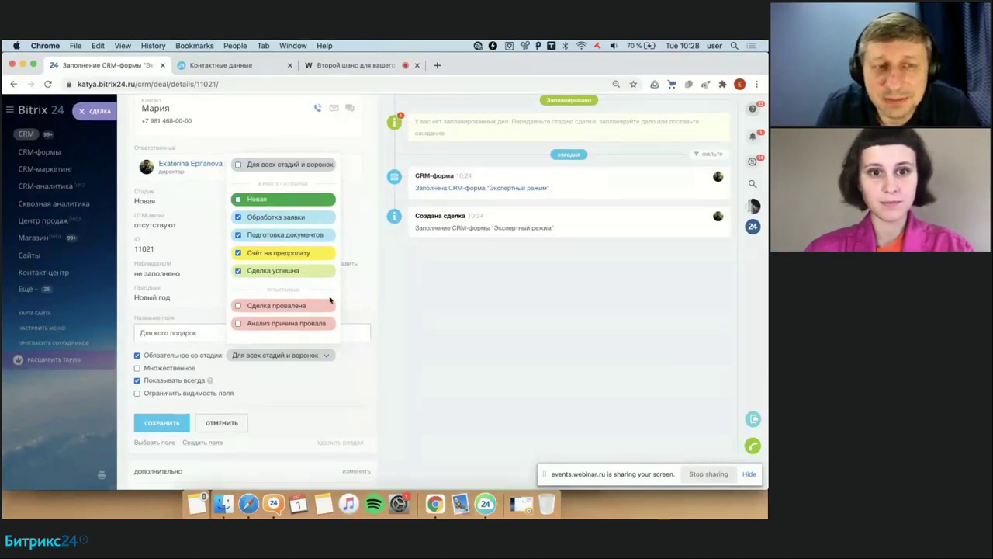
scroll(415, 326, "up", 1)
scroll(415, 327, "up", 1)
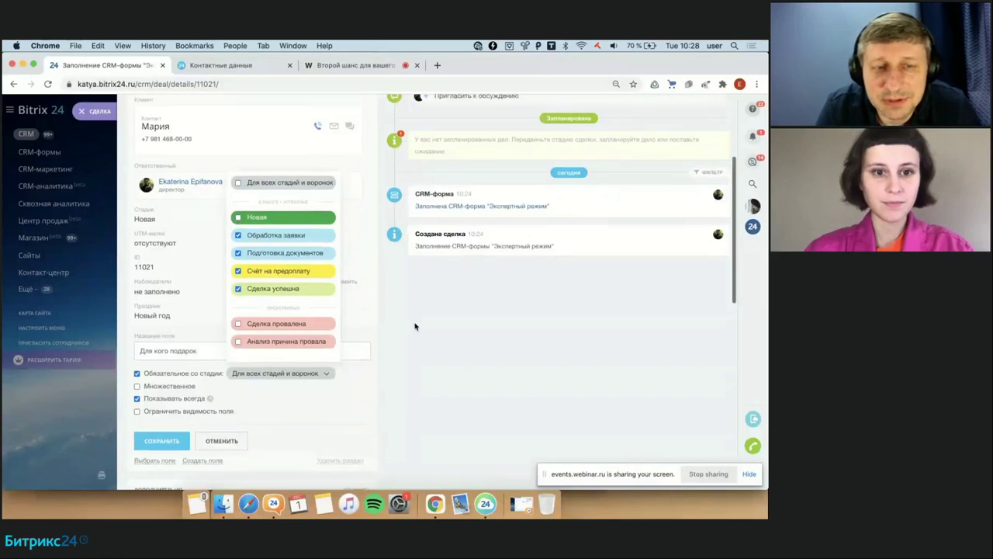
left_click(345, 413)
scroll(346, 413, "down", 2)
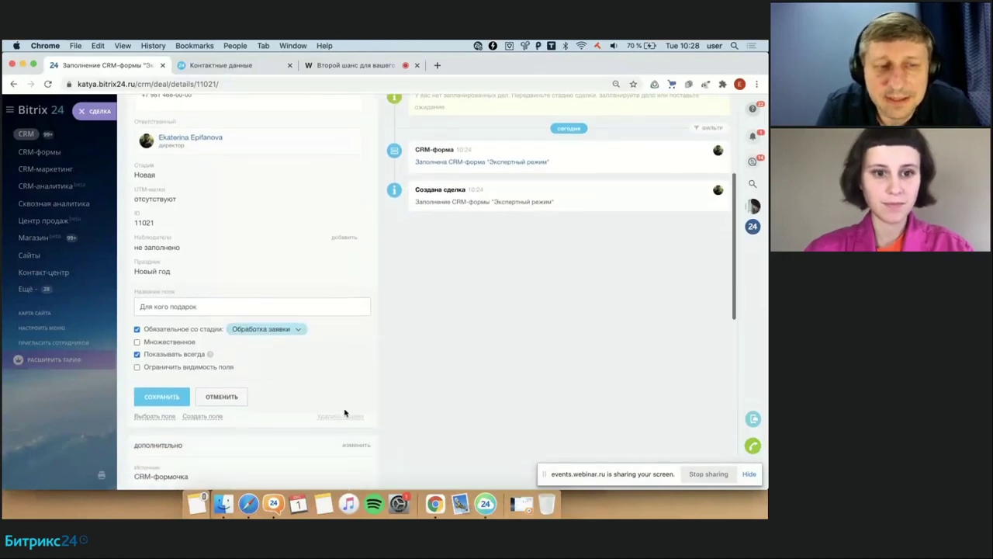
left_click(160, 386)
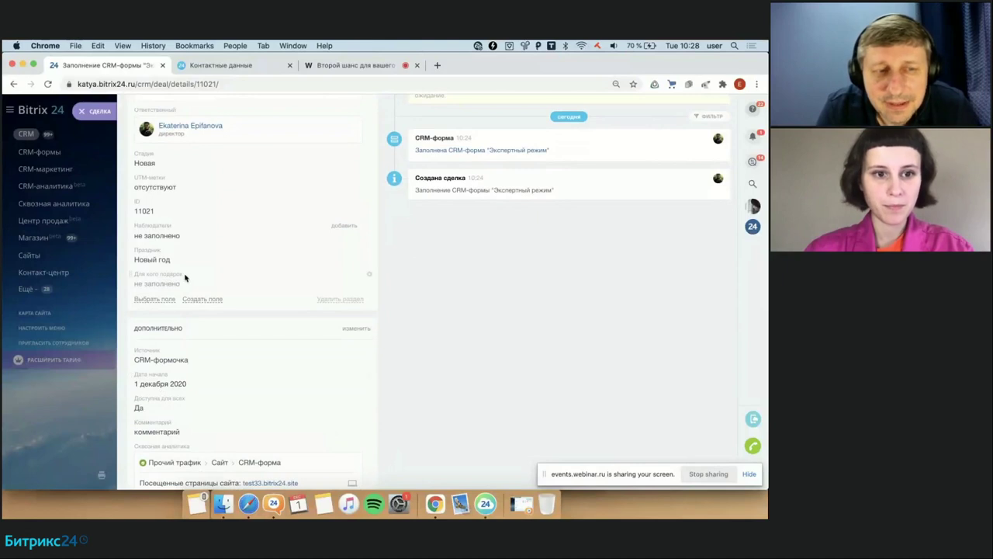
Step: Close the deal card and return to the deals kanban
scroll(282, 229, "up", 2)
scroll(281, 230, "up", 4)
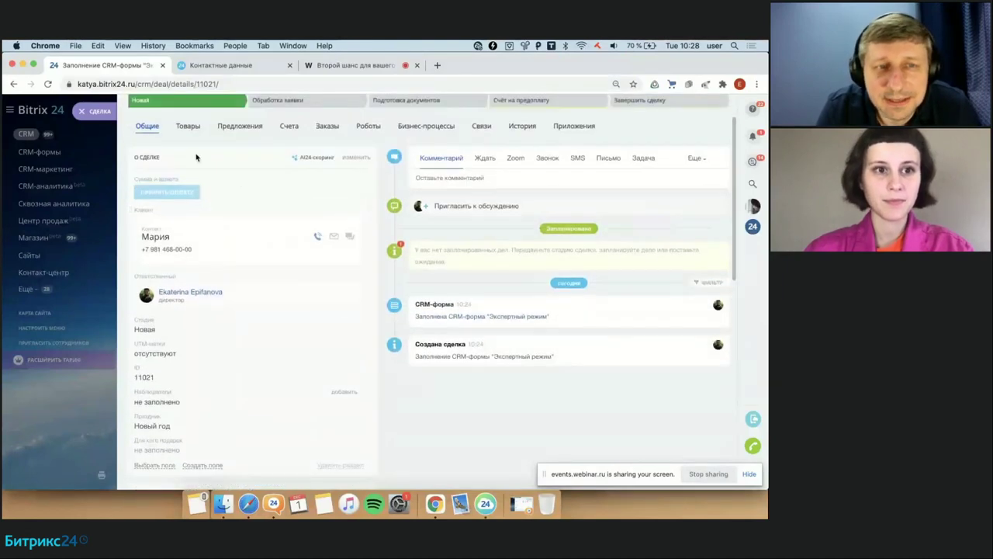
left_click(82, 112)
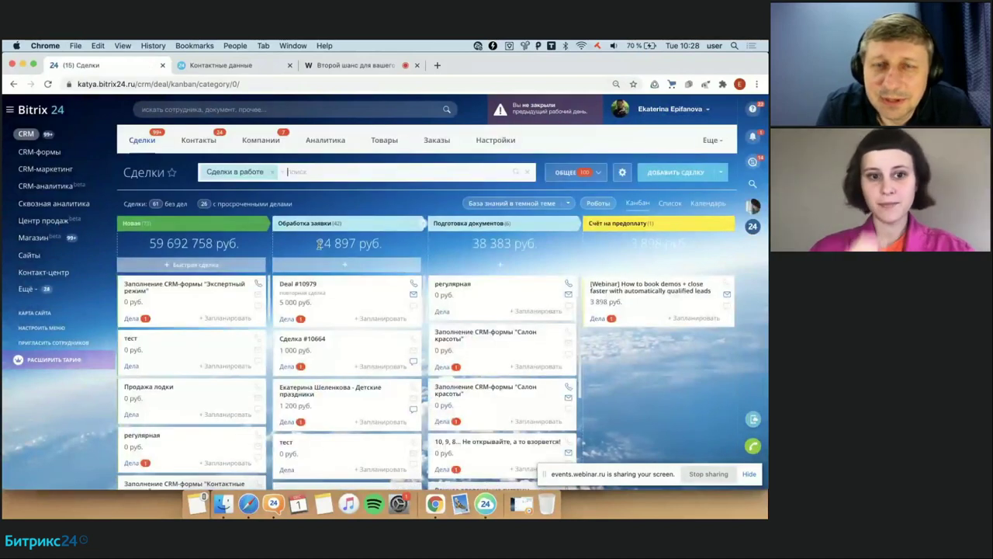
left_click_drag(168, 303, 299, 291)
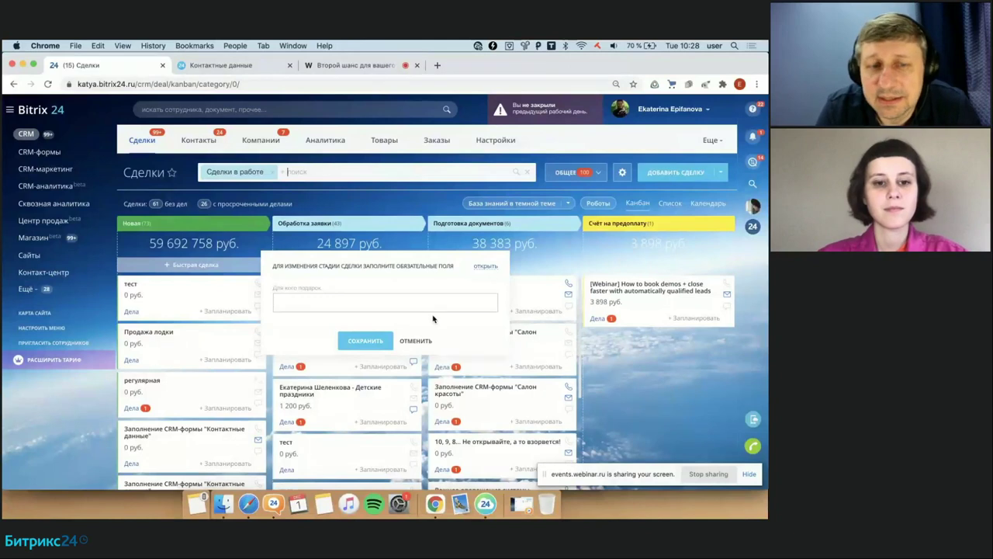
type("д")
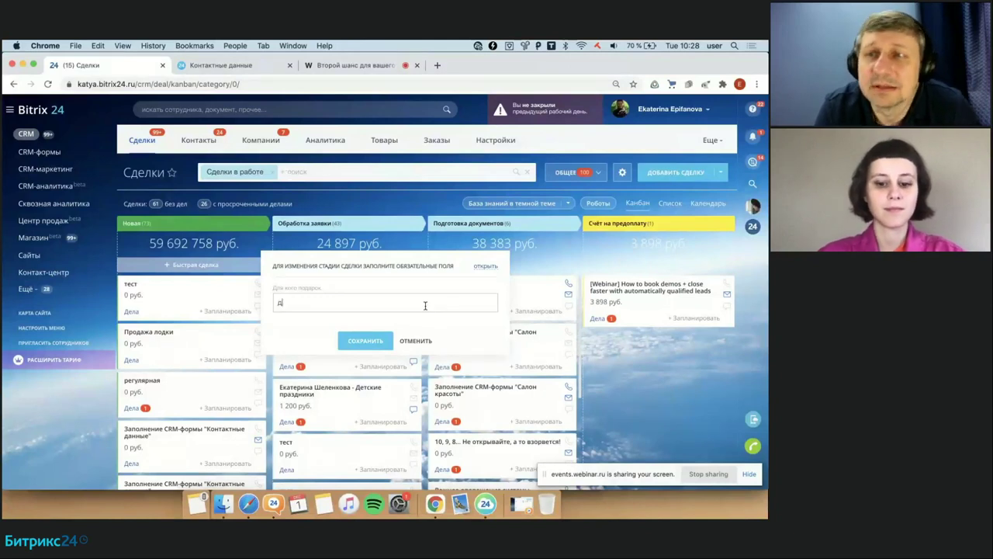
type("ля себя")
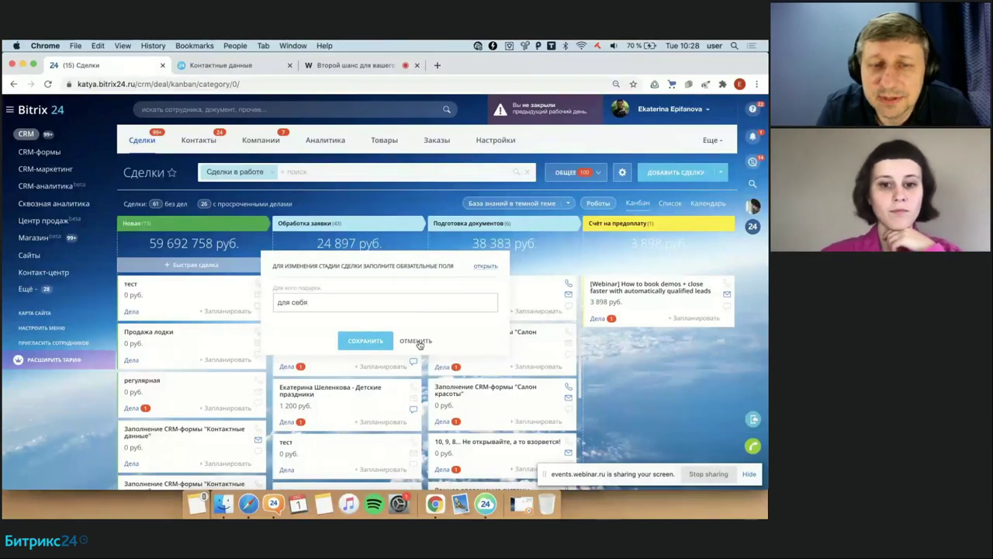
left_click(416, 342)
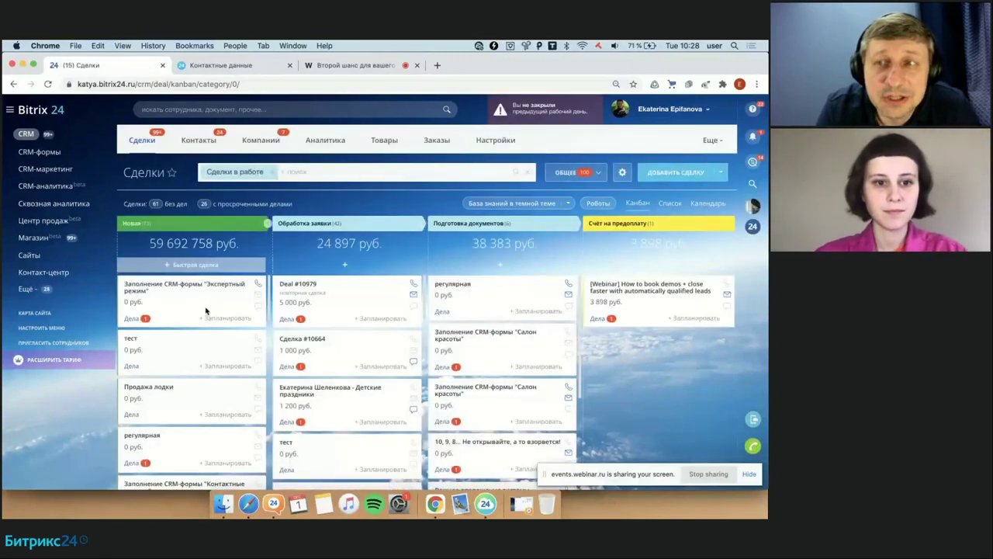
Step: Move the "Экспертный режим" form deal to the Обработка заявки stage, filling the required "Для кого подарок" field with "для себя"
left_click_drag(211, 302, 315, 295)
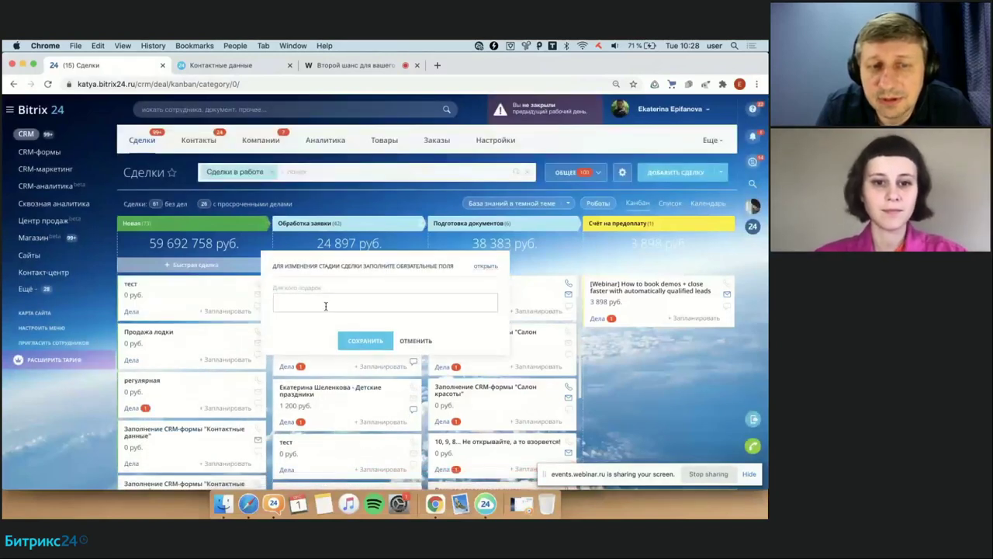
type("для себя")
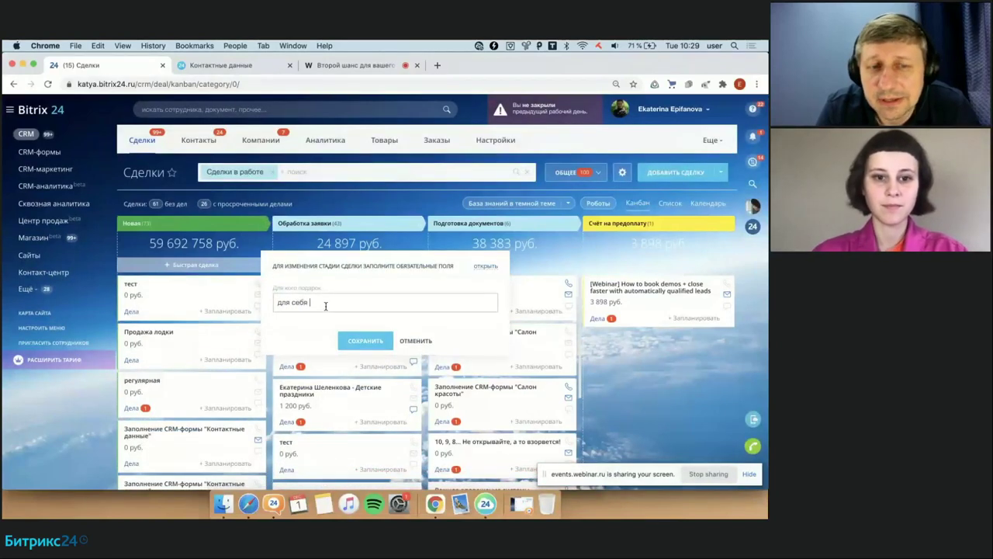
left_click(375, 344)
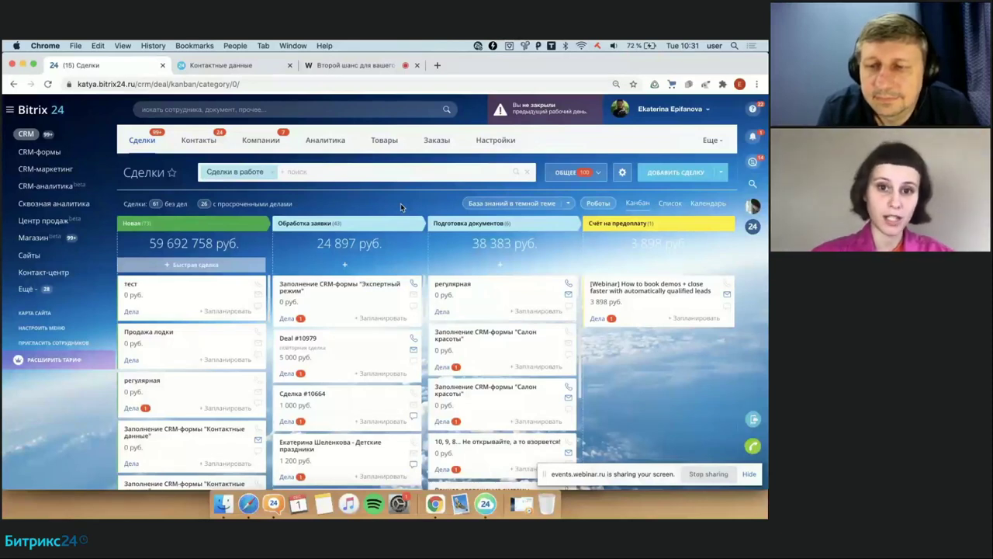
Step: Look over the CRM-маркетинг start page, and open the "Экспертный режим" form from CRM-формы for editing
left_click(69, 170)
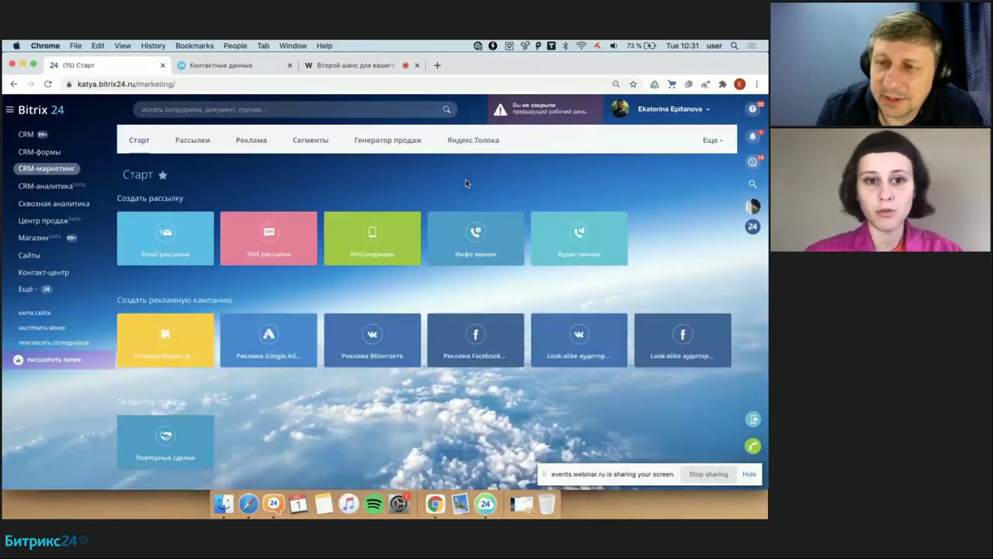
scroll(465, 184, "down", 1)
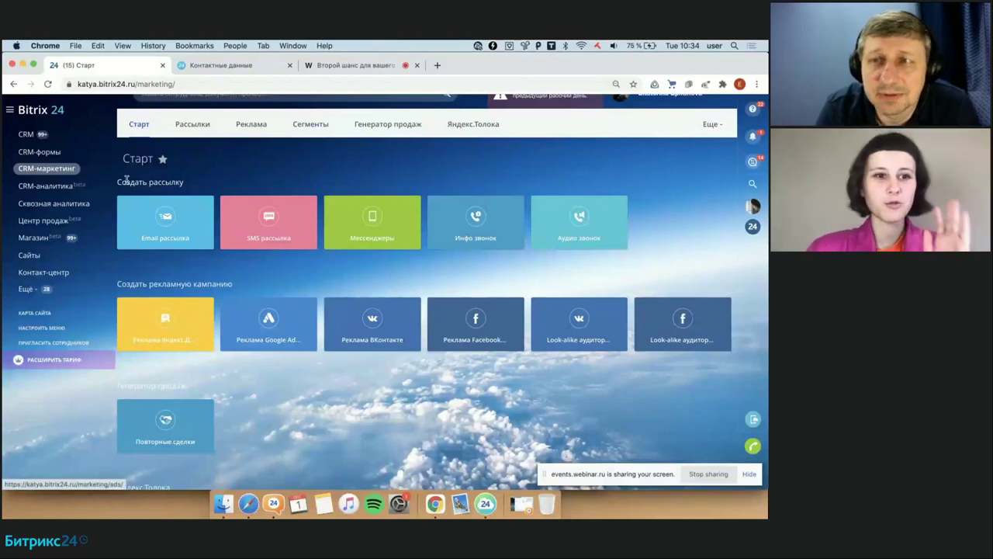
left_click(69, 155)
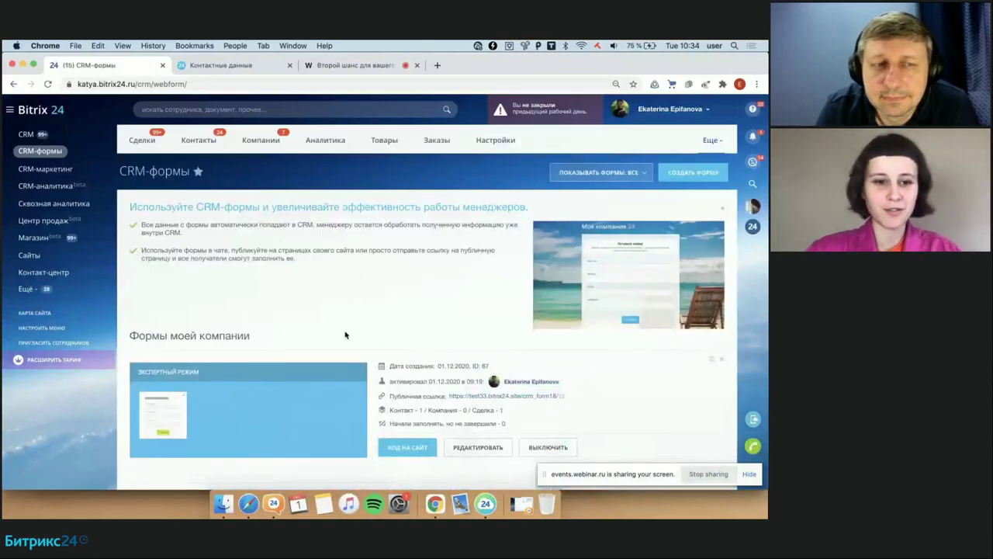
scroll(345, 334, "down", 2)
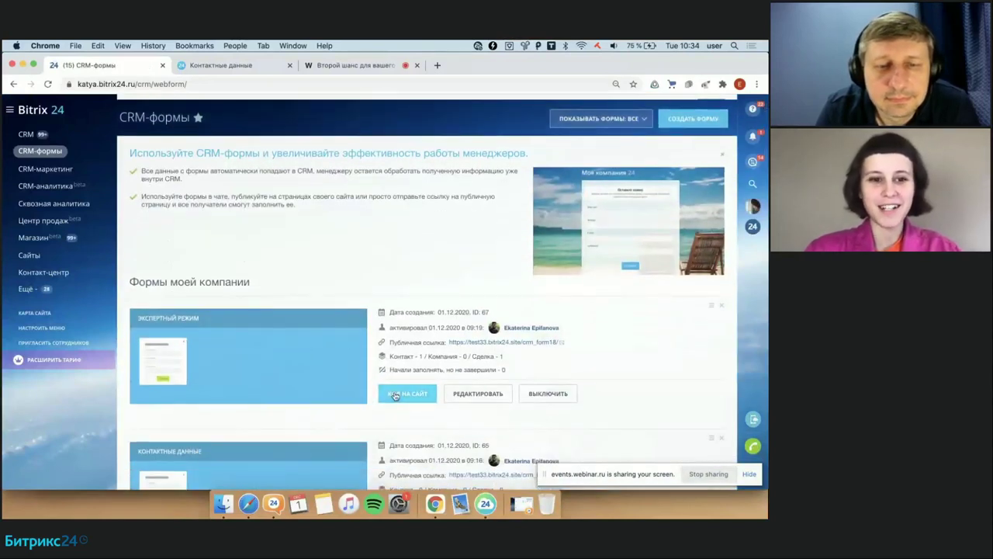
left_click(455, 394)
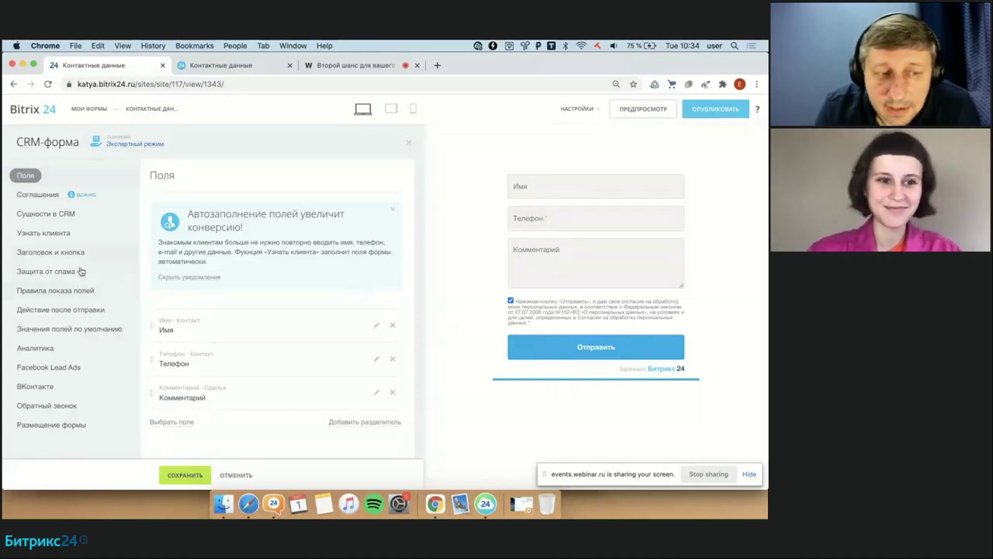
Step: Look through the form's available scenarios and reselect Экспертный режим
left_click(134, 145)
scroll(259, 233, "down", 3)
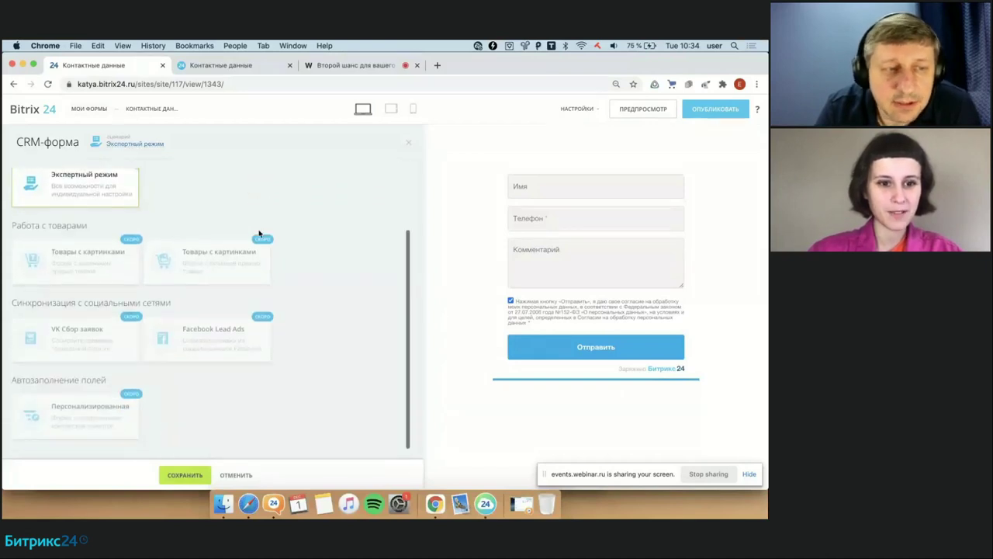
scroll(150, 178, "up", 3)
left_click(107, 255)
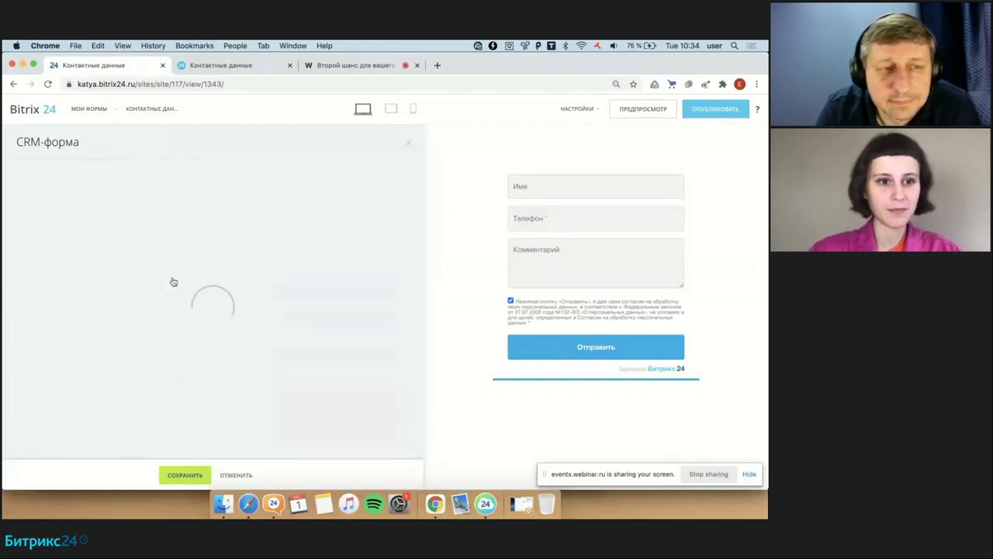
Step: View the form's Facebook Lead Ads and ВКонтакте connection settings
left_click(48, 344)
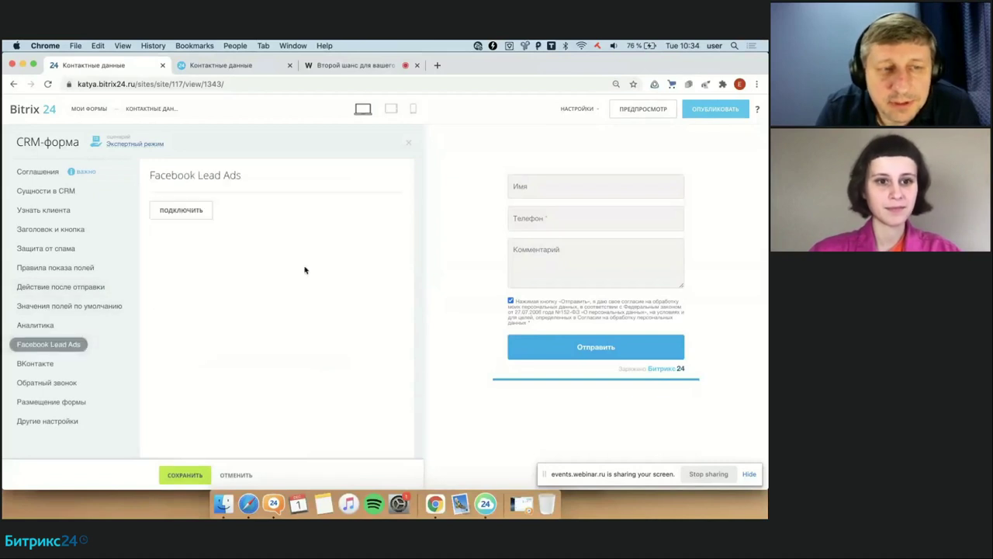
left_click(52, 365)
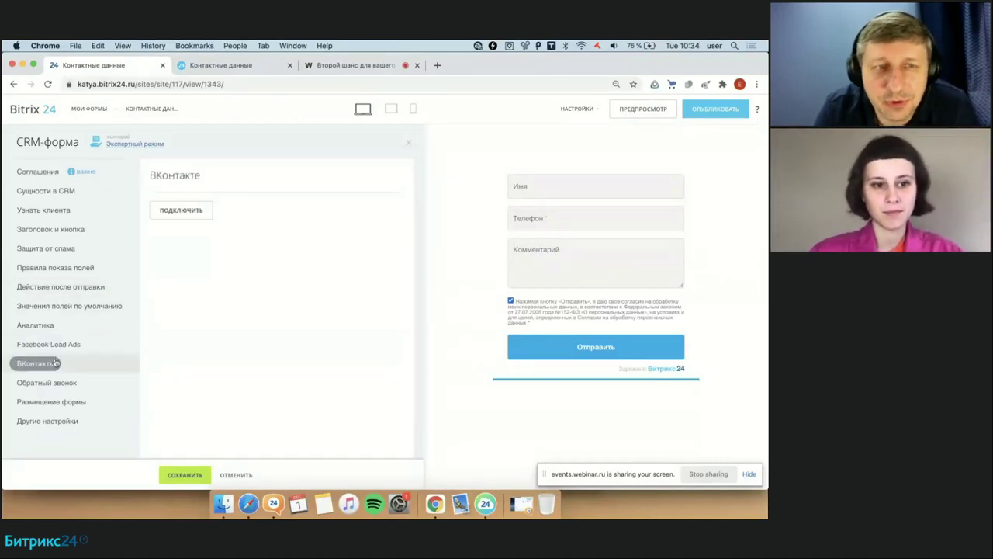
left_click(54, 346)
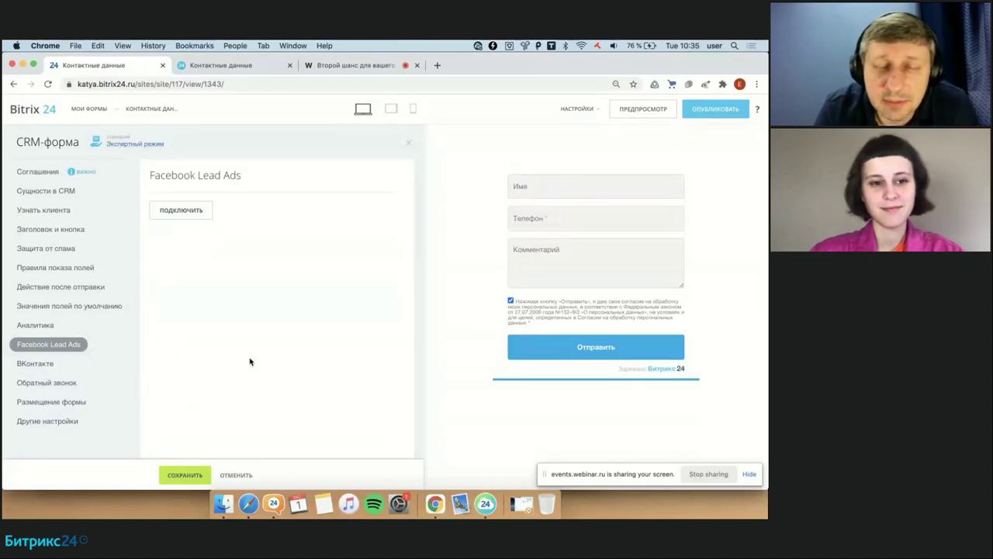
left_click(37, 363)
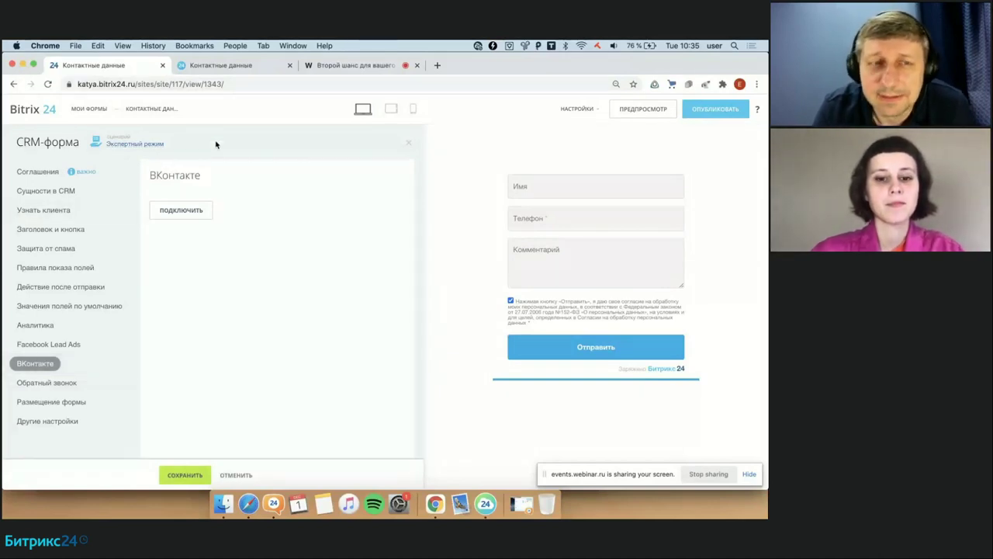
Step: Leave the form editor and choose the "Букеты на заказ" template for a new site in Сайты
left_click(35, 111)
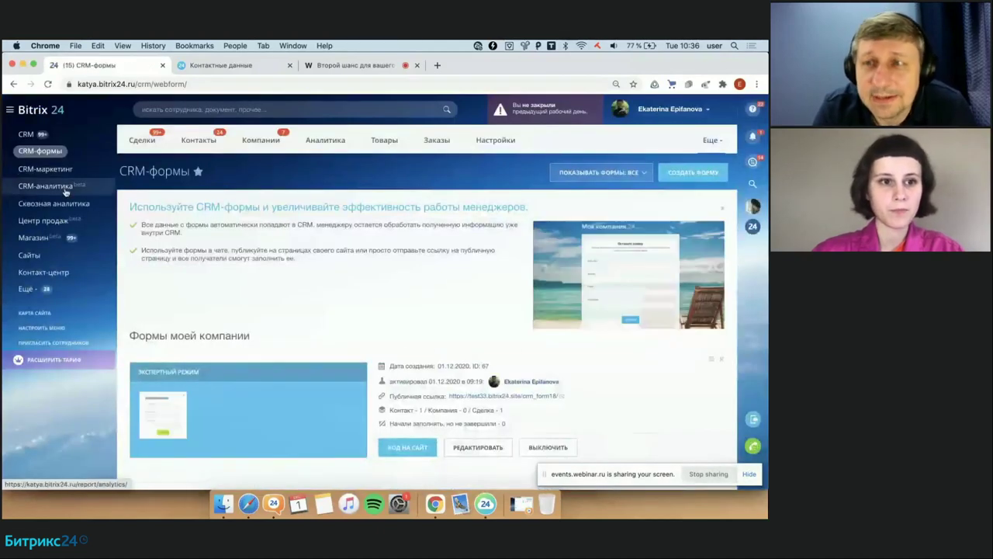
left_click(30, 255)
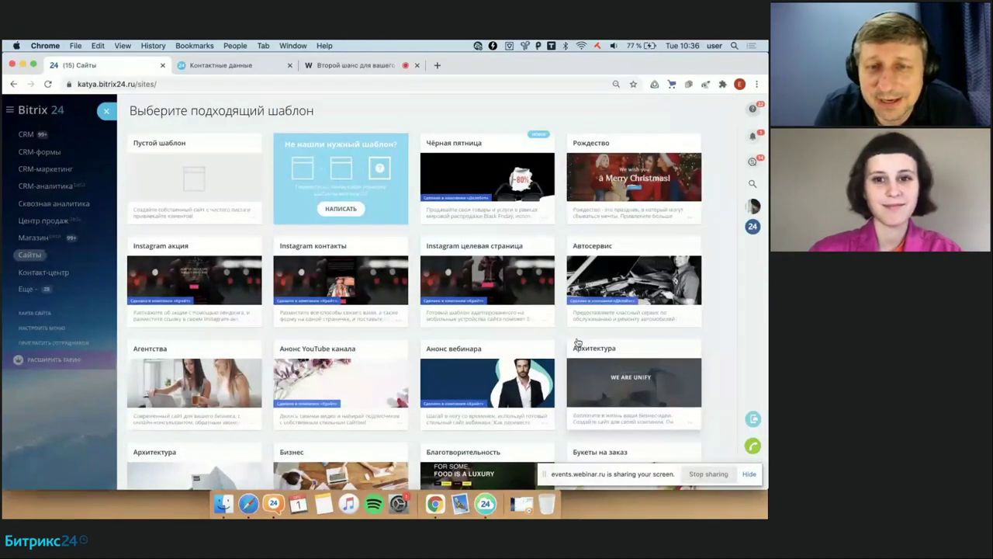
scroll(577, 342, "down", 5)
scroll(577, 342, "down", 4)
scroll(578, 342, "up", 10)
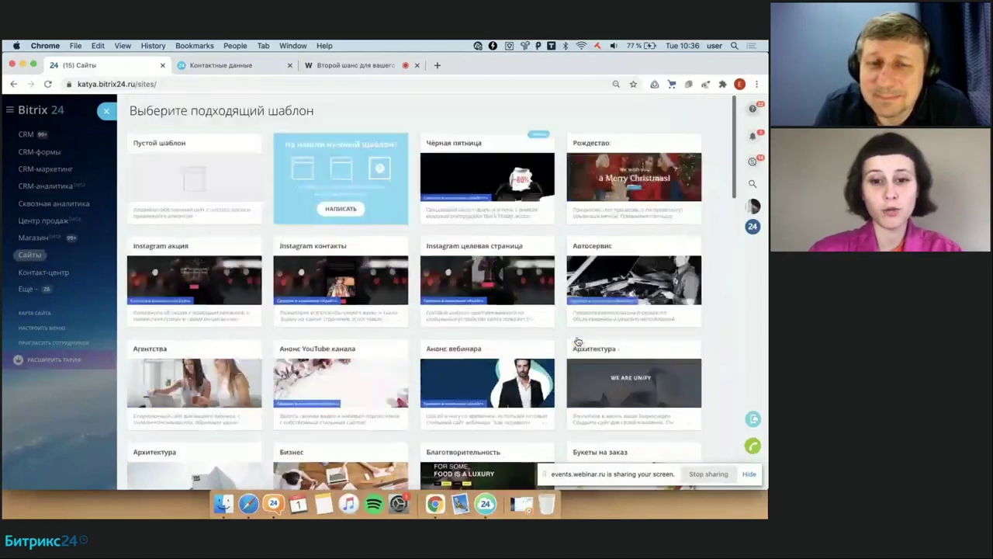
scroll(578, 342, "down", 1)
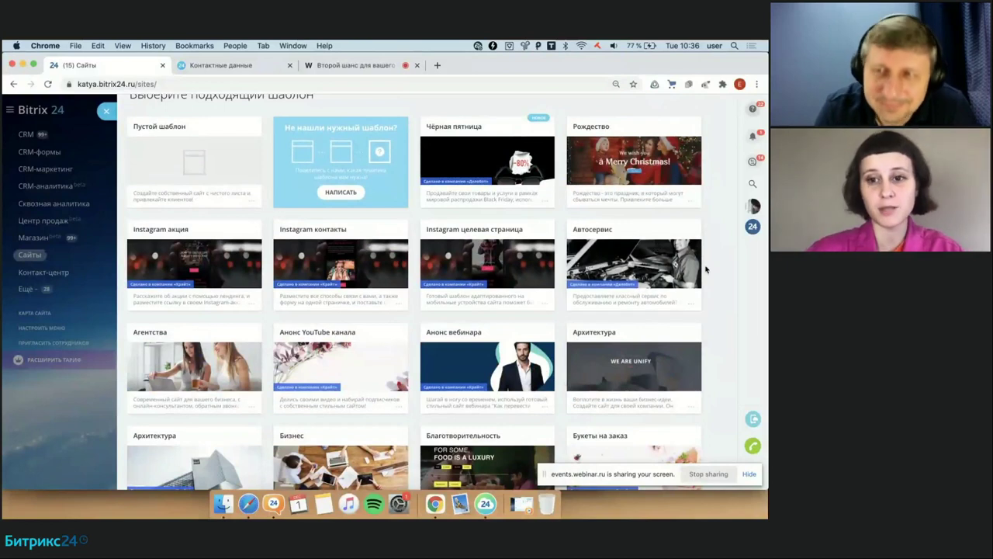
scroll(708, 264, "down", 2)
scroll(708, 263, "down", 3)
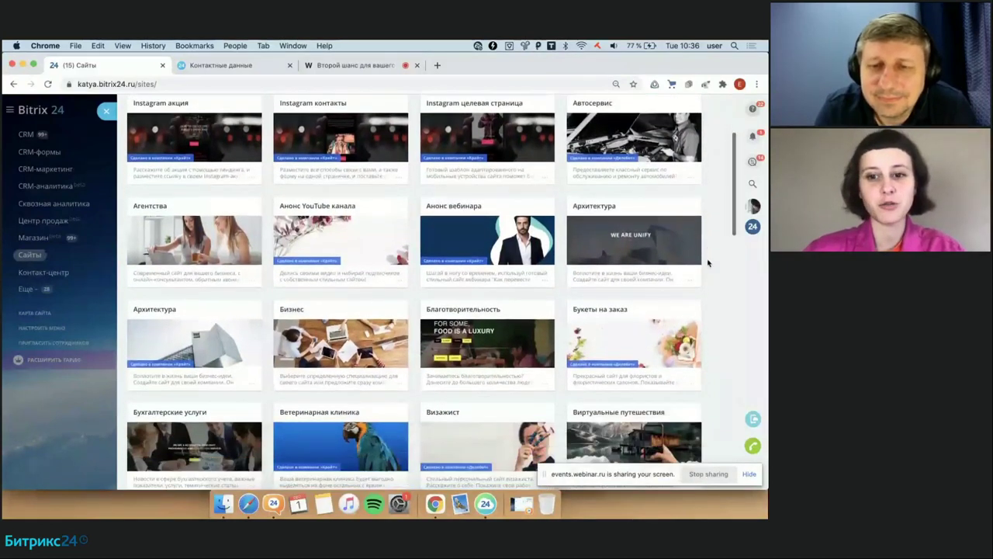
scroll(708, 264, "up", 1)
left_click(632, 343)
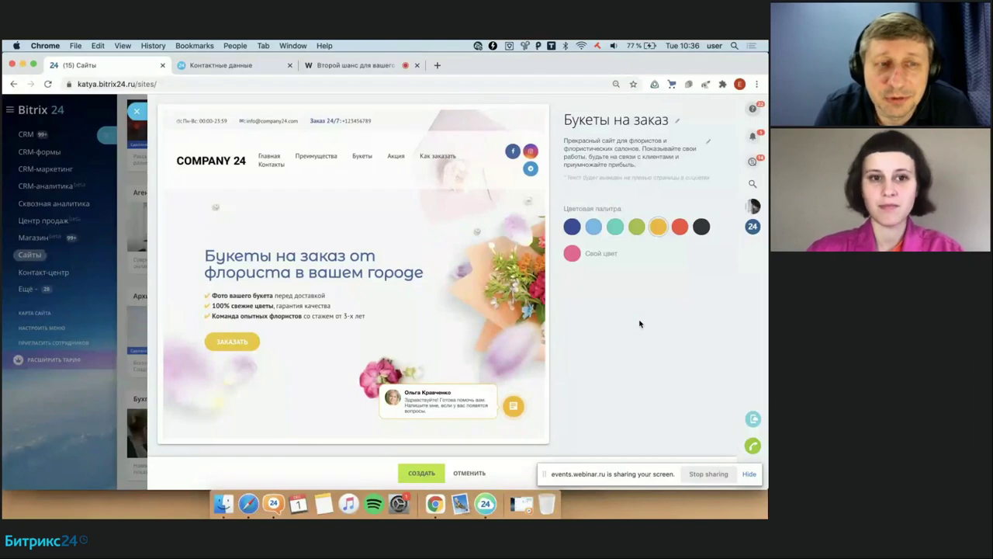
Step: Choose a lighter pink as the template's custom color and create the "Букеты на заказ" site
scroll(450, 359, "down", 6)
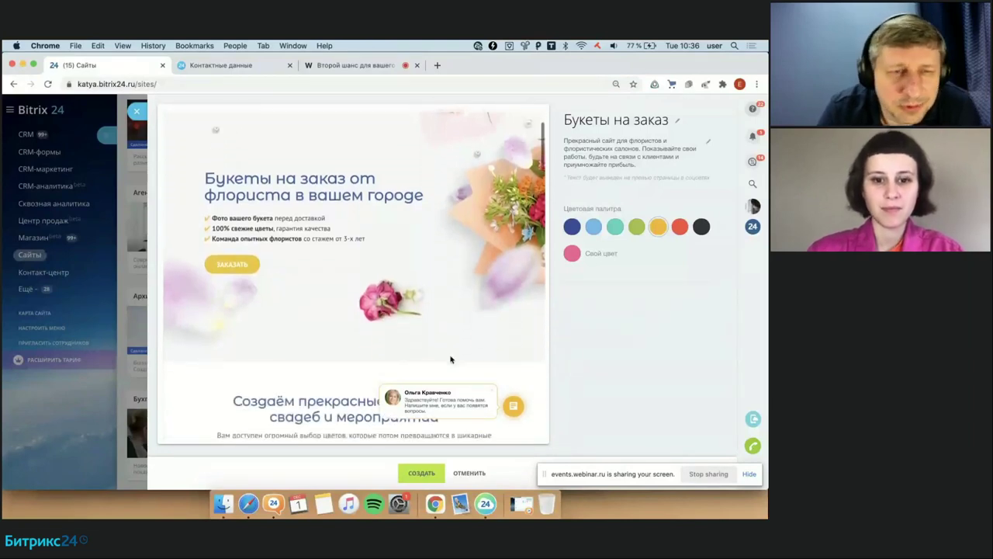
scroll(450, 359, "down", 10)
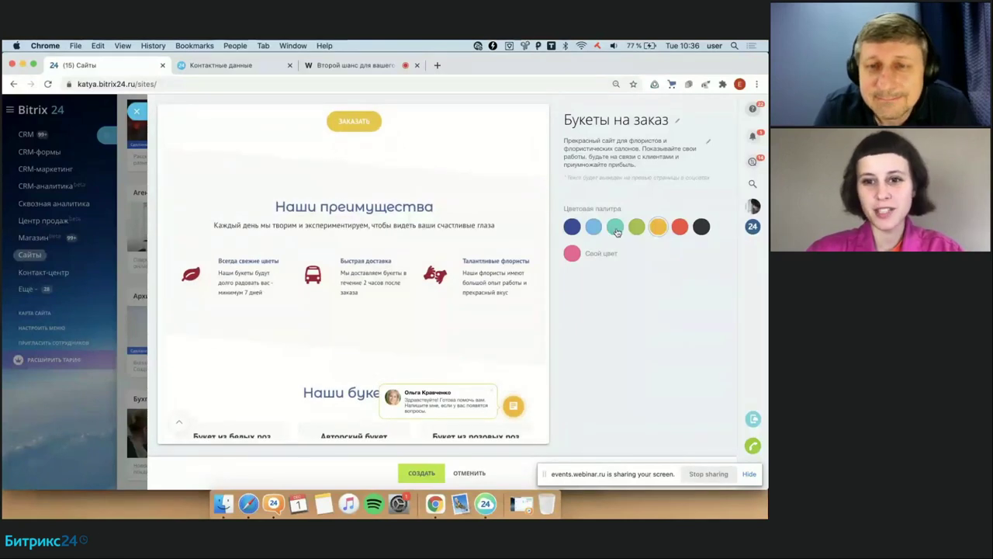
left_click(572, 255)
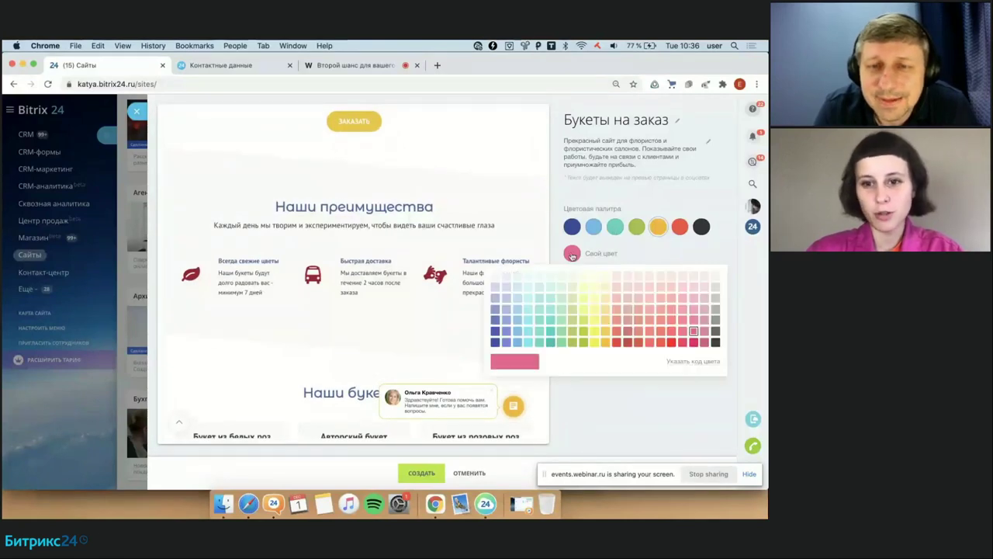
left_click(692, 321)
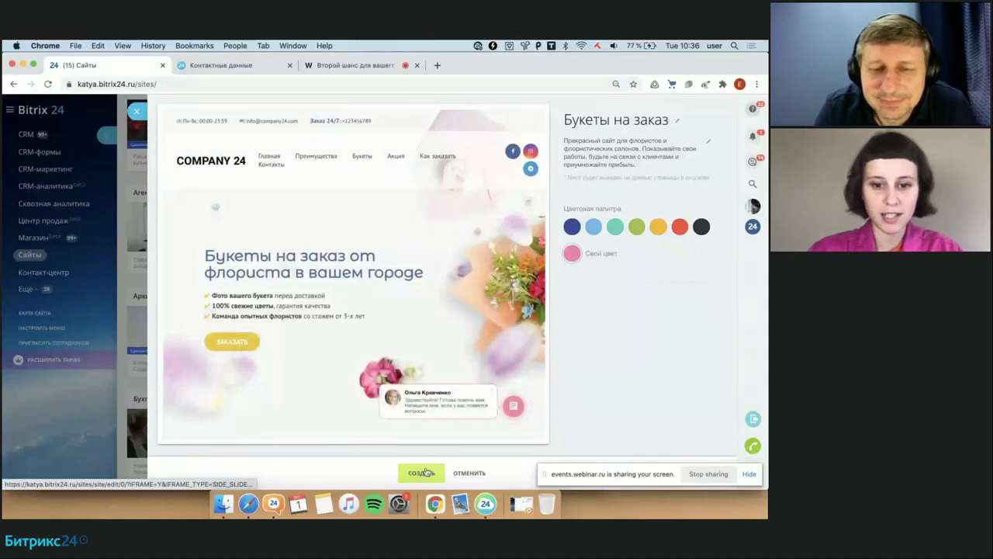
left_click(425, 472)
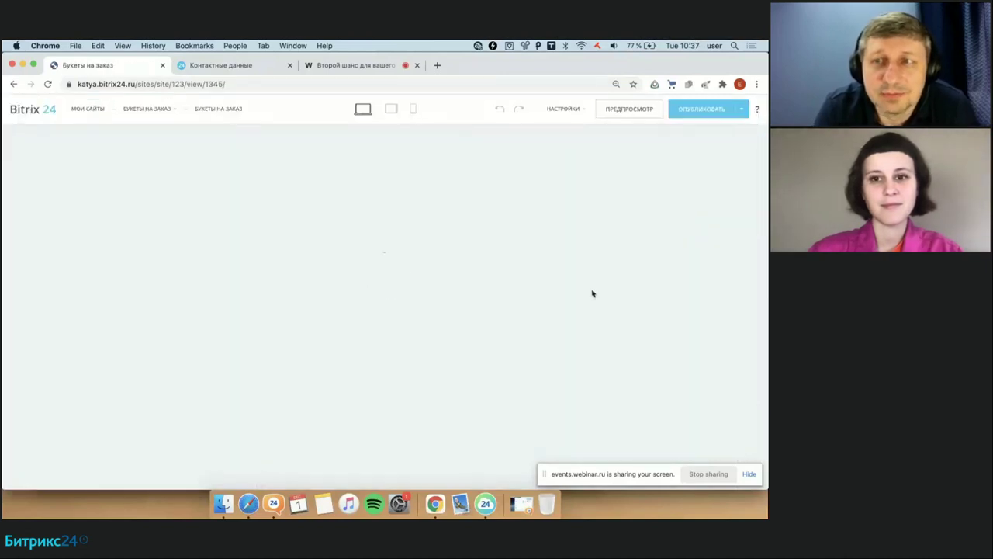
Step: Look through the new site's page blocks down to the bouquet cards under "Наши букеты"
scroll(592, 293, "down", 6)
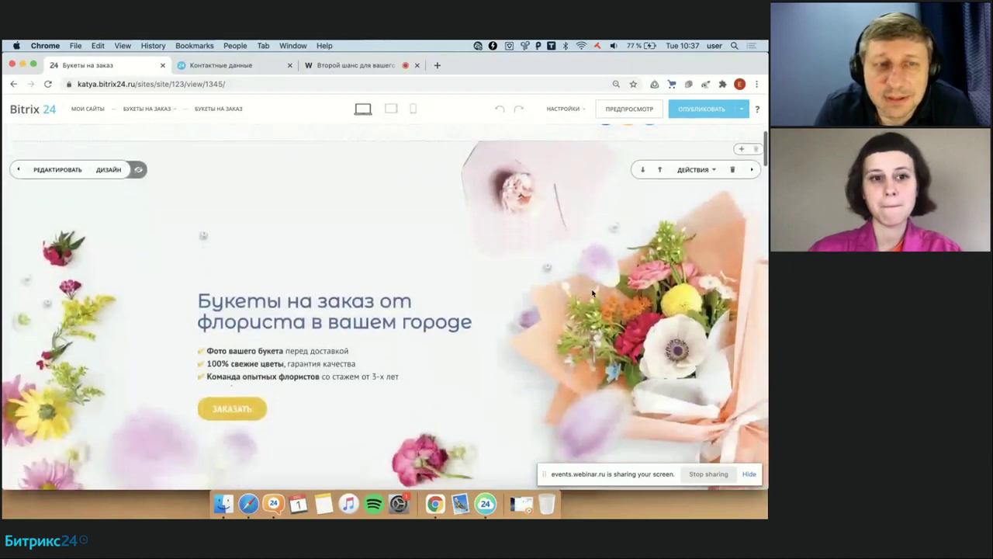
scroll(592, 292, "down", 8)
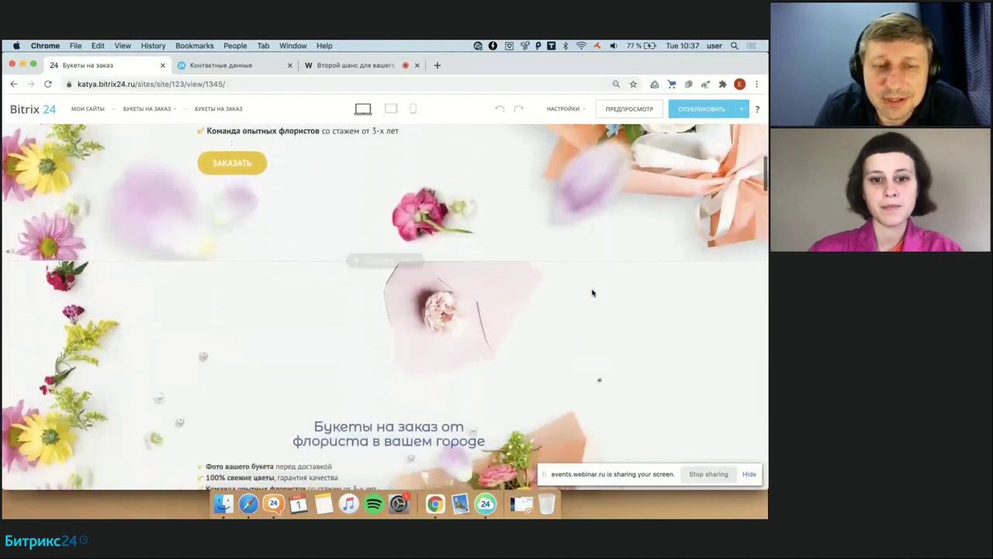
scroll(599, 221, "down", 12)
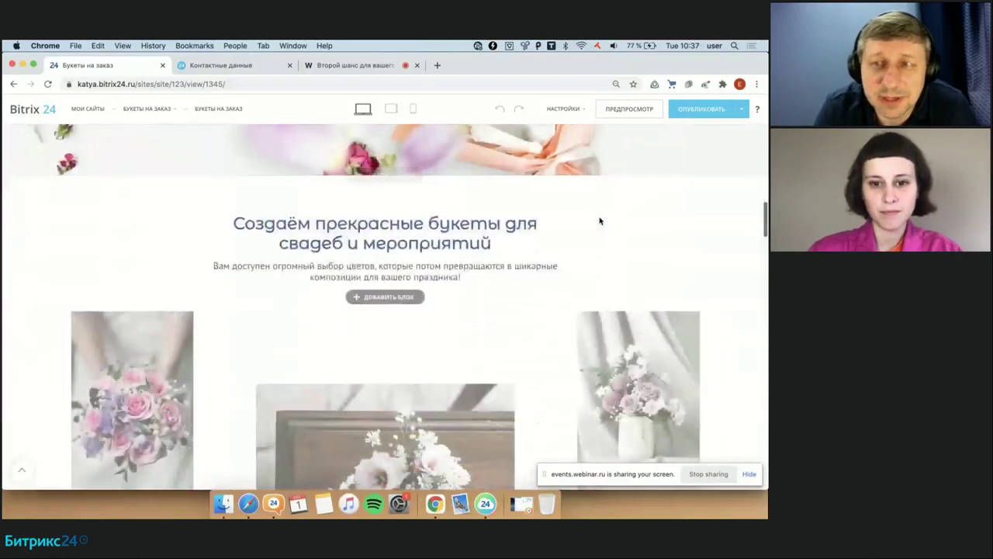
scroll(599, 221, "down", 8)
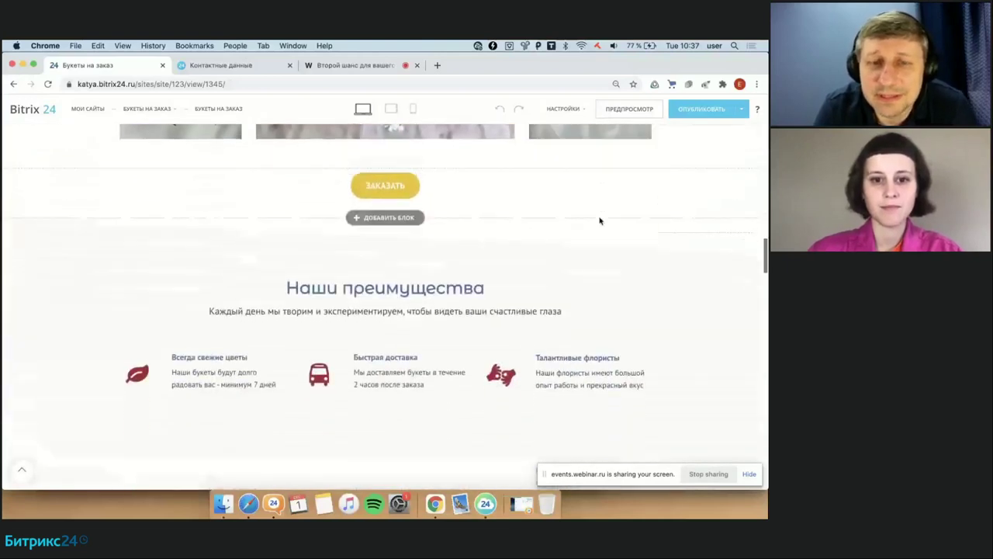
scroll(599, 222, "down", 1)
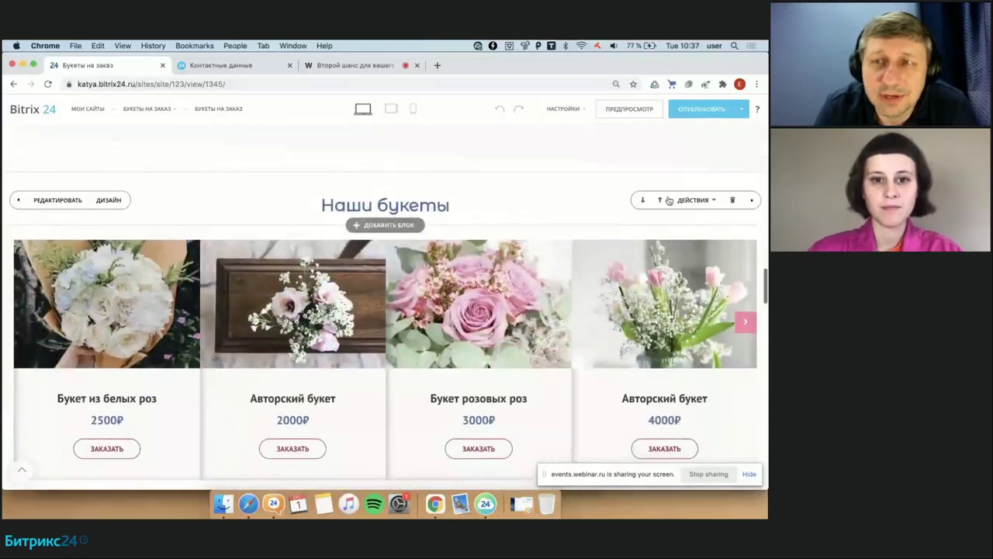
scroll(731, 203, "down", 2)
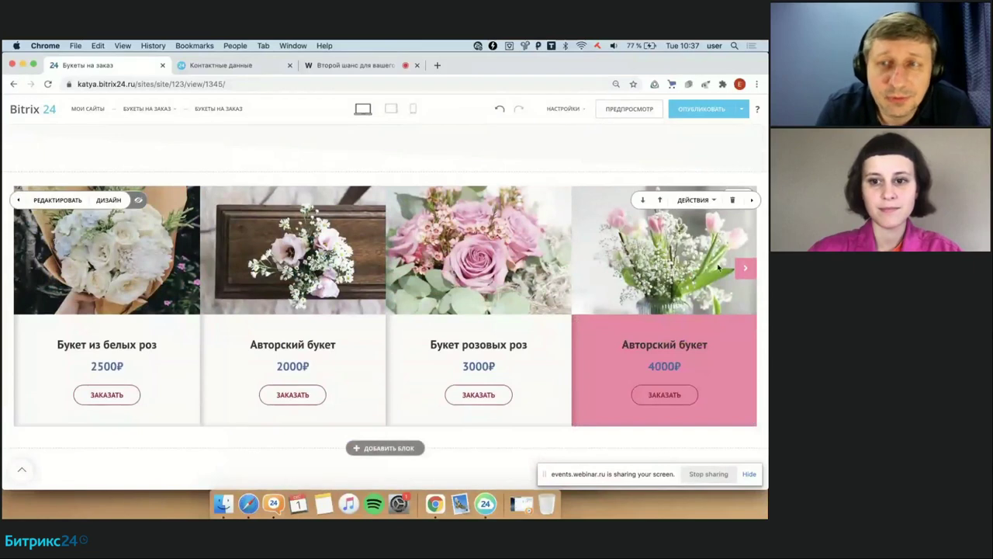
Step: Delete both bouquet card blocks and the "АКЦИЯ!" promo banner block from the page
left_click(731, 203)
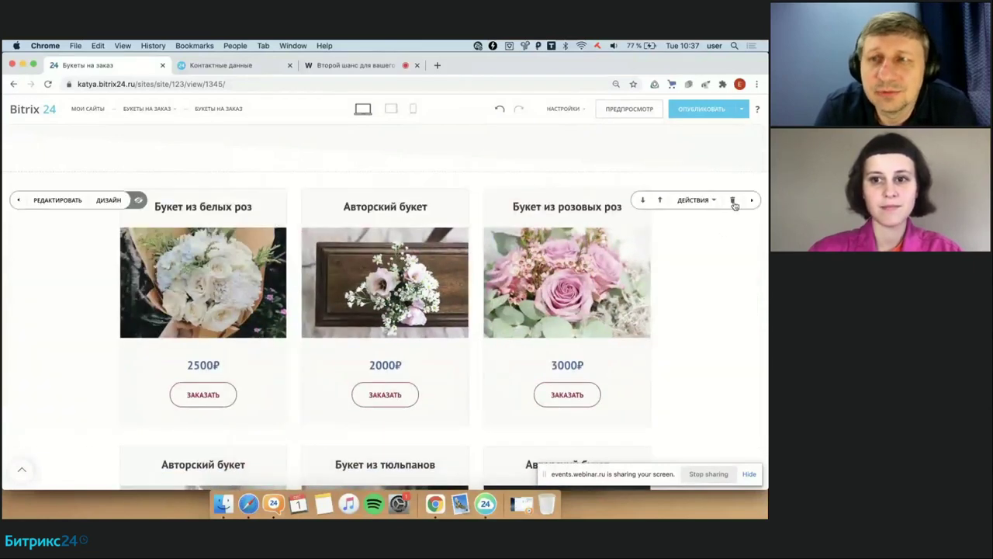
left_click(734, 203)
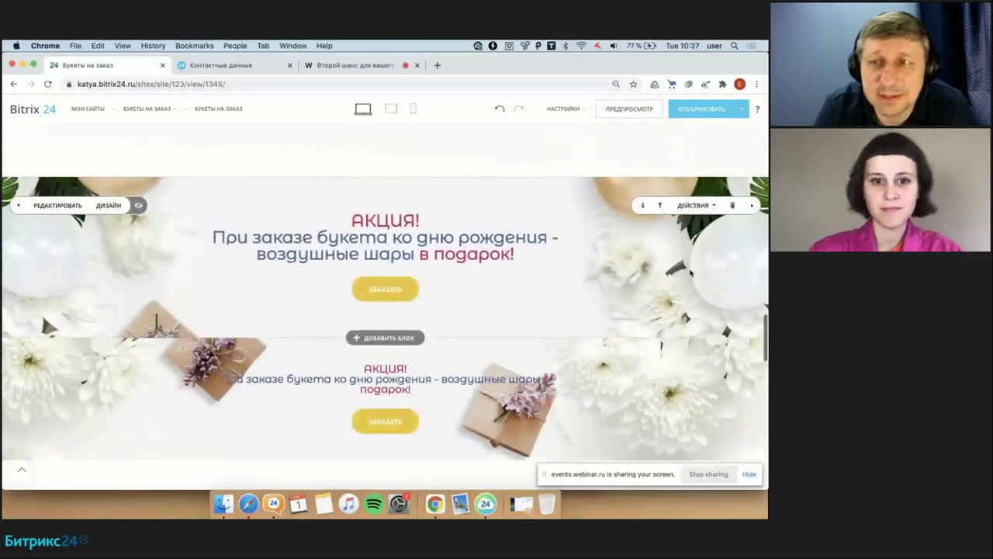
left_click(731, 364)
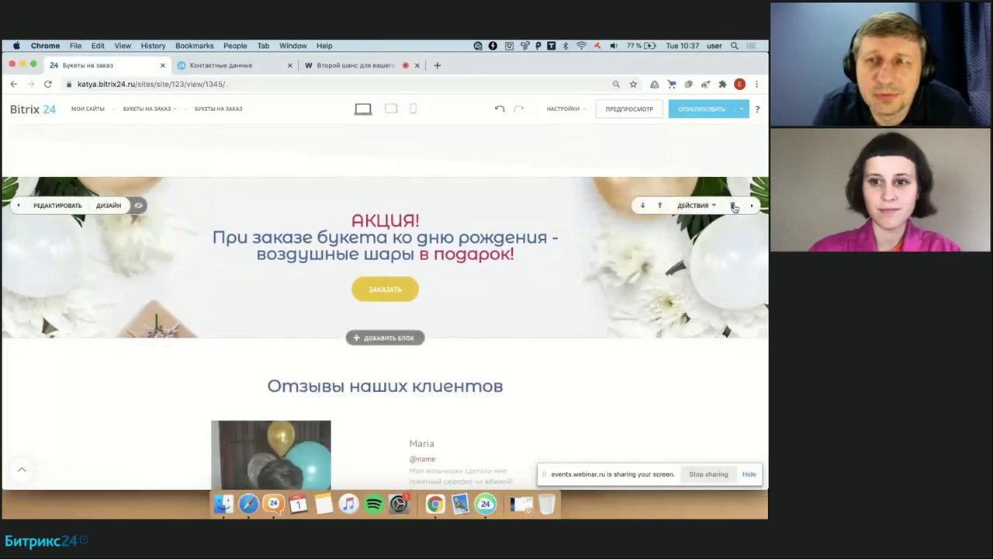
Step: Delete the customer review block and its "Отзывы наших клиентов" heading block
scroll(698, 310, "down", 2)
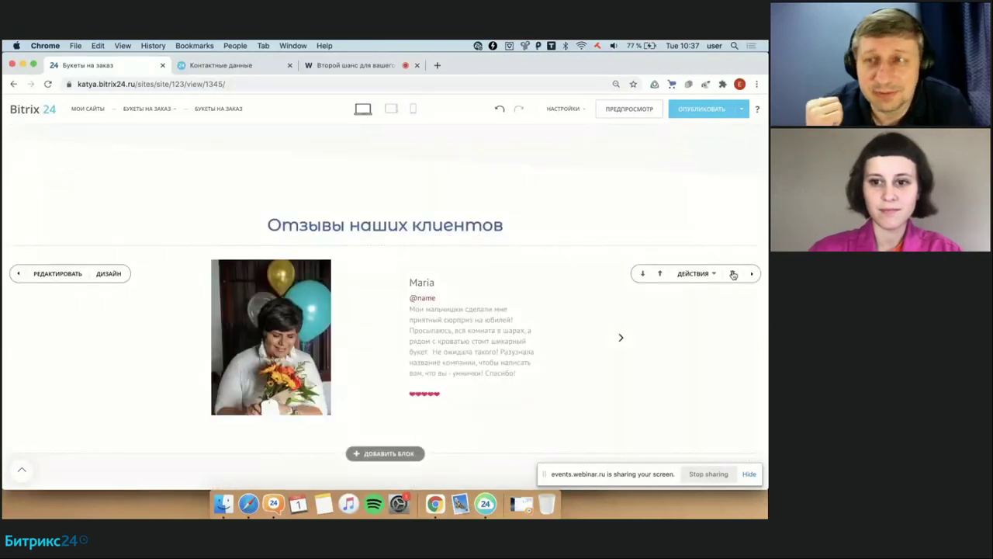
left_click(733, 273)
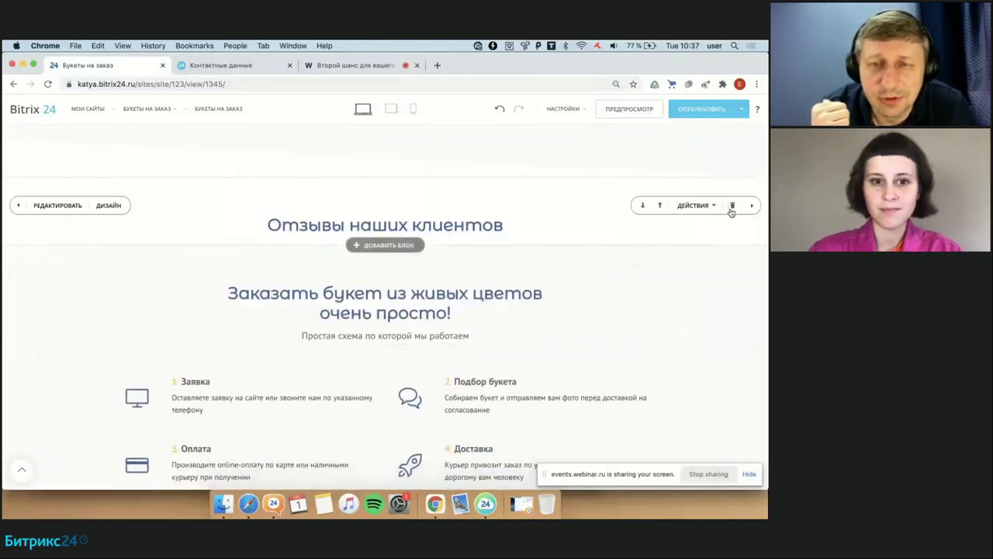
left_click(732, 208)
Step: Delete the "Создаём прекрасные букеты для свадеб и мероприятий" heading, the photo gallery below it and its "Заказать" button block
scroll(700, 304, "down", 5)
scroll(699, 305, "up", 10)
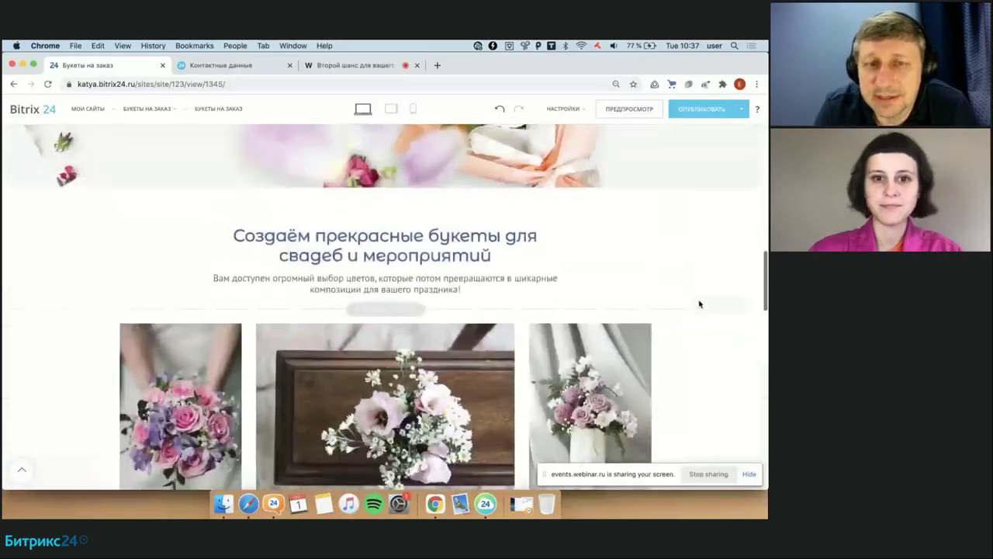
scroll(699, 304, "up", 5)
scroll(699, 304, "down", 6)
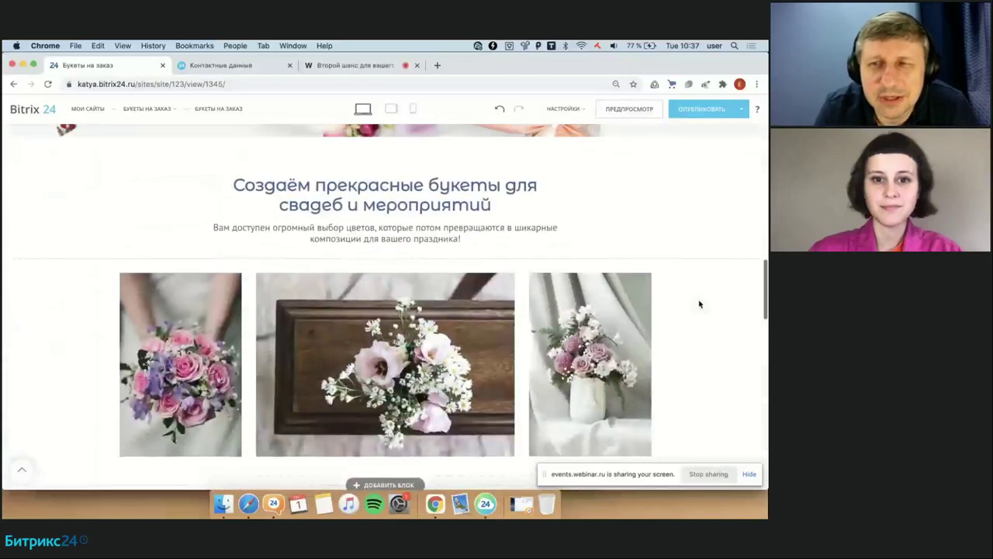
scroll(699, 304, "up", 1)
left_click(730, 188)
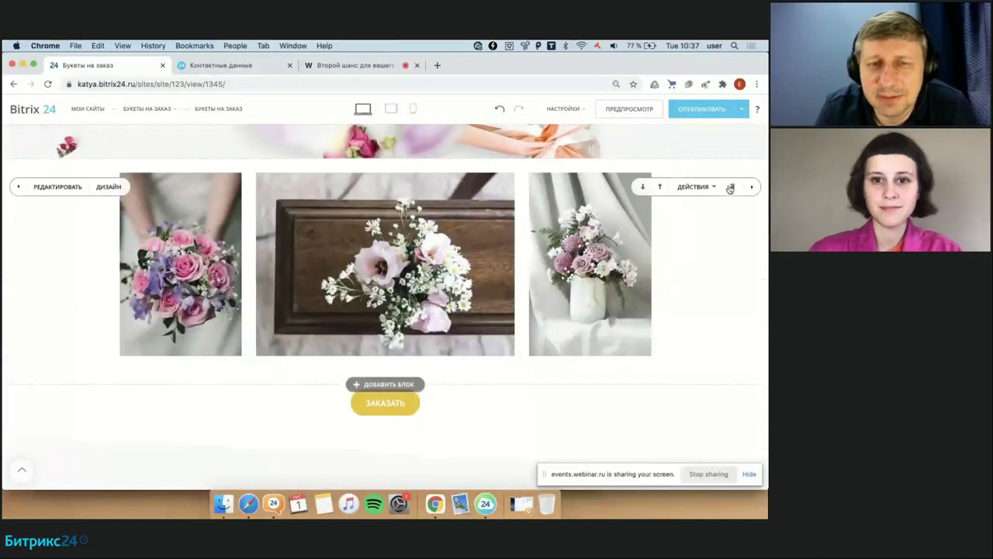
left_click(732, 189)
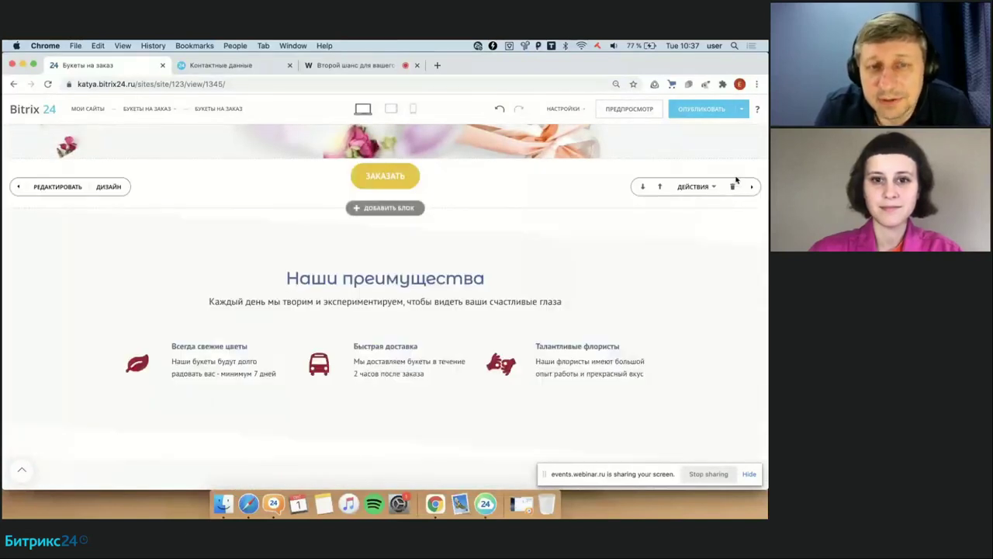
left_click(732, 191)
Step: In the CRM form under "Наши контакты", set the default value of the deal field Праздник to "День Рождения" and save the form
scroll(695, 285, "down", 15)
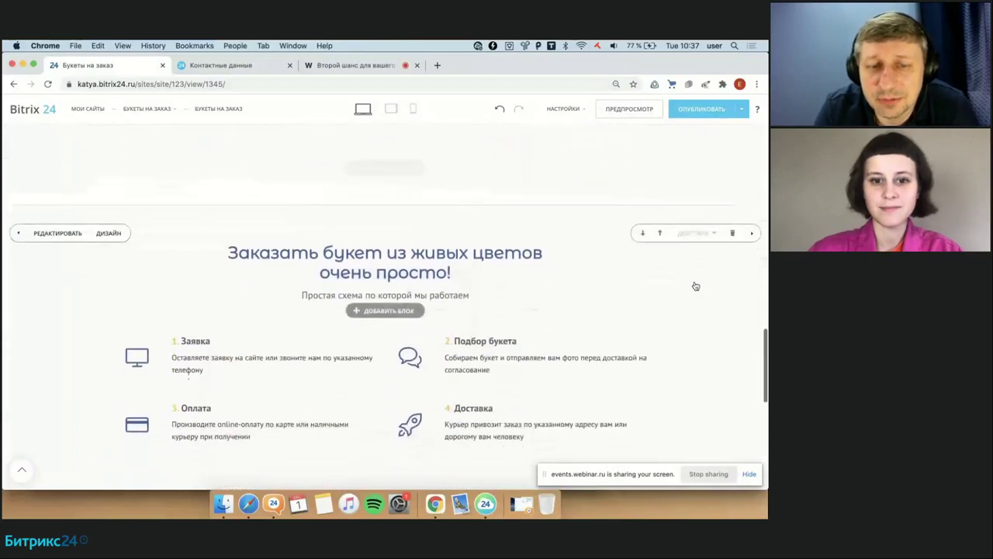
scroll(695, 286, "up", 15)
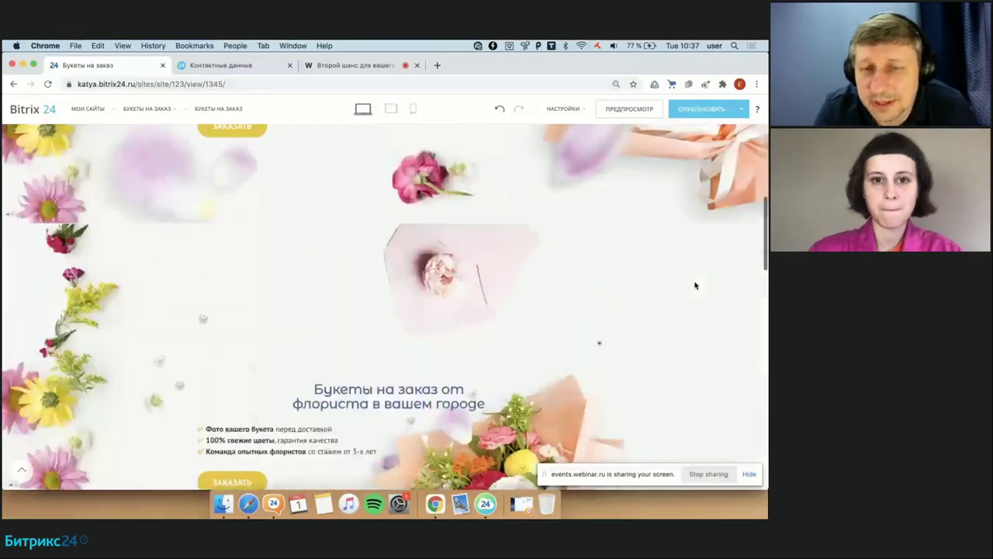
scroll(696, 286, "down", 15)
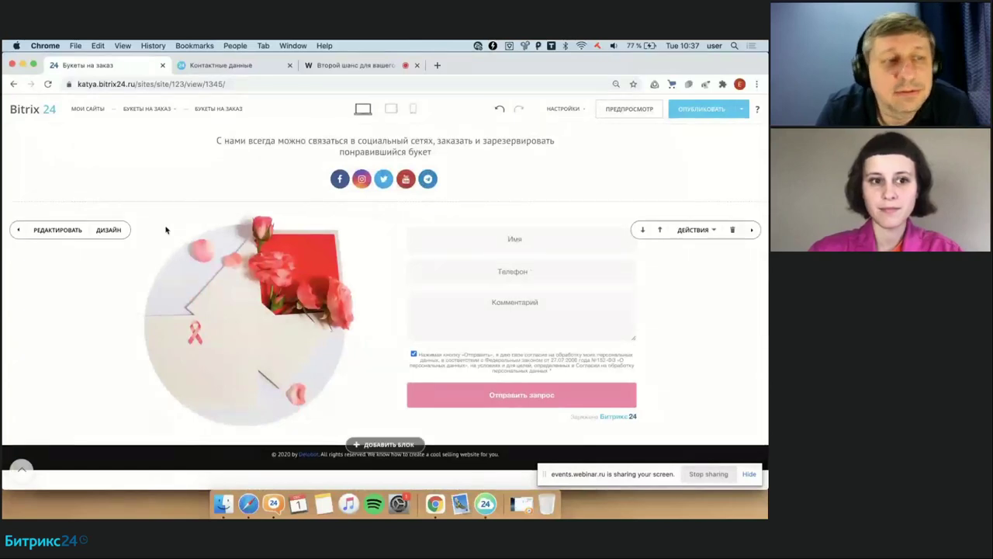
left_click(67, 231)
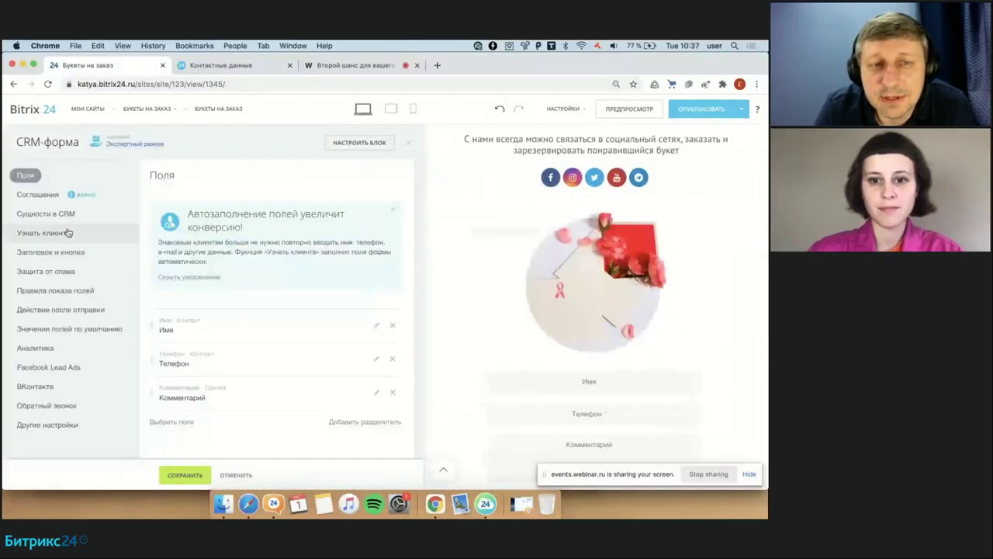
scroll(476, 308, "down", 2)
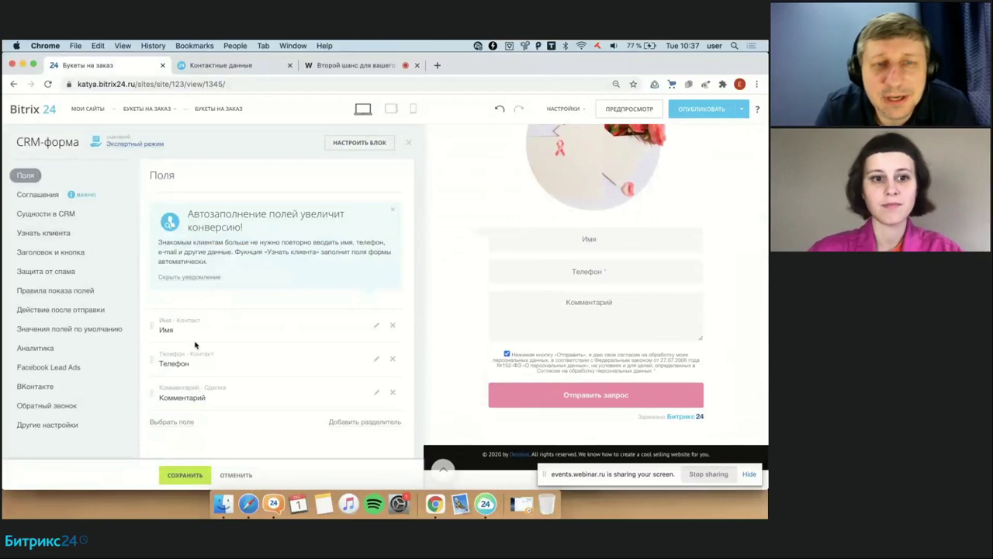
left_click(85, 329)
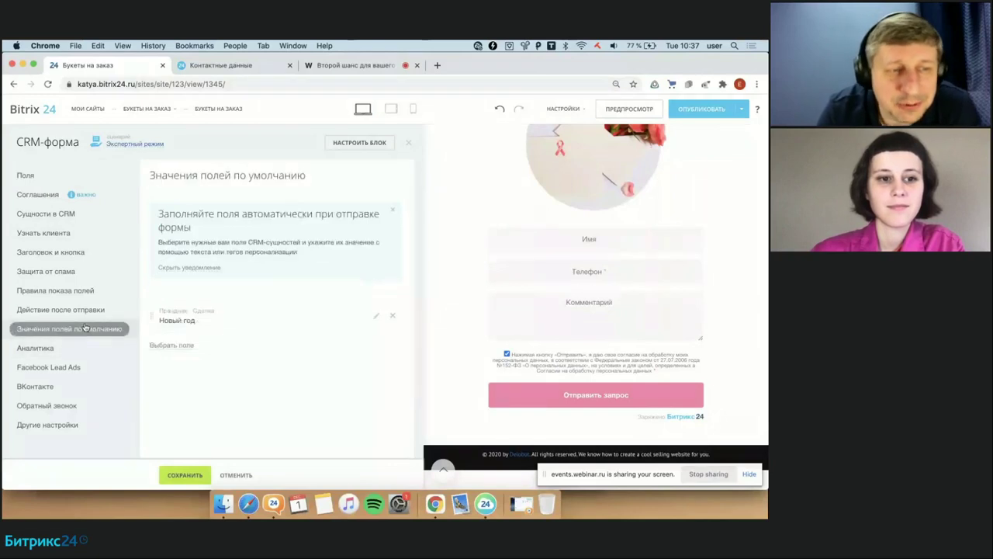
left_click(374, 319)
left_click(303, 359)
left_click(273, 386)
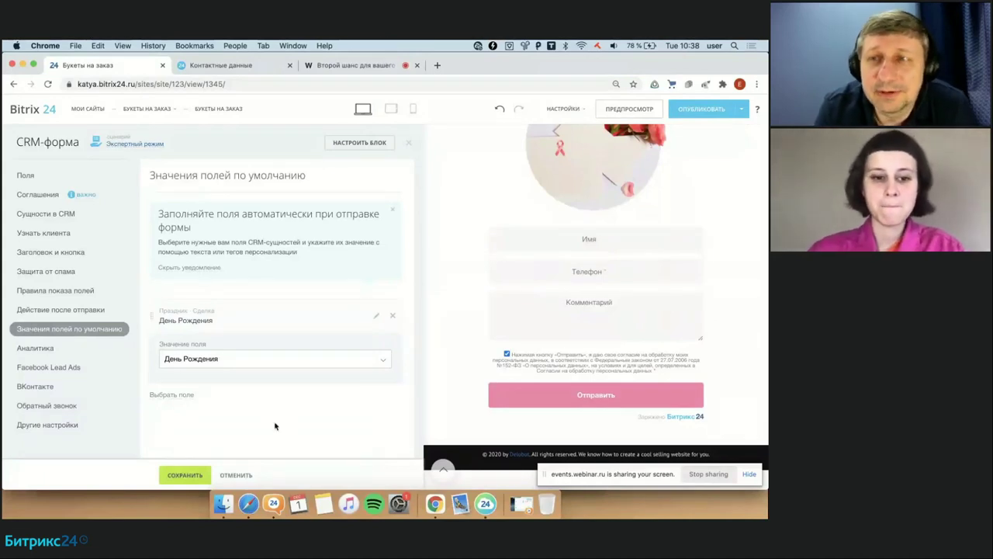
left_click(189, 474)
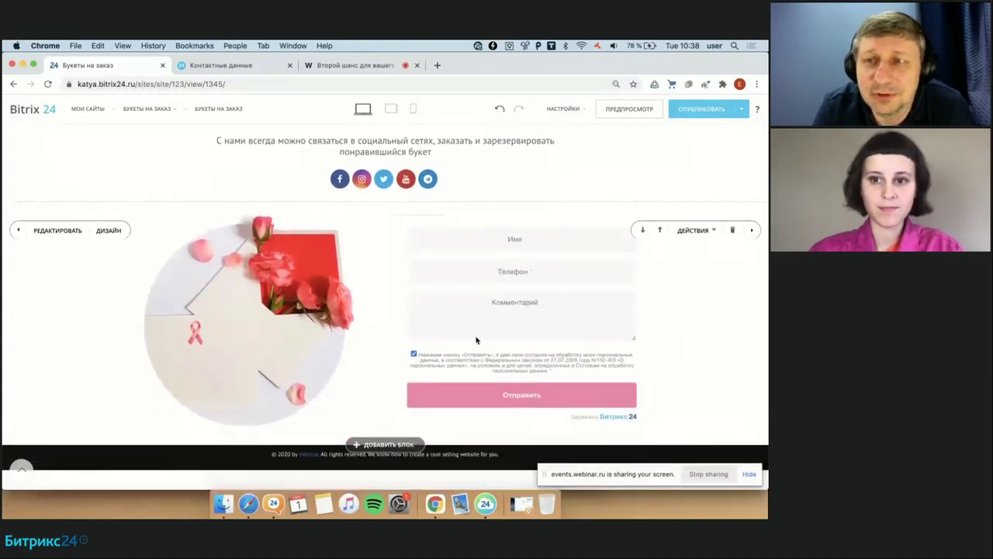
Step: Publish the "Букеты на заказ" site and close the "Контактные данные" browser tab
scroll(477, 340, "up", 5)
scroll(477, 339, "up", 10)
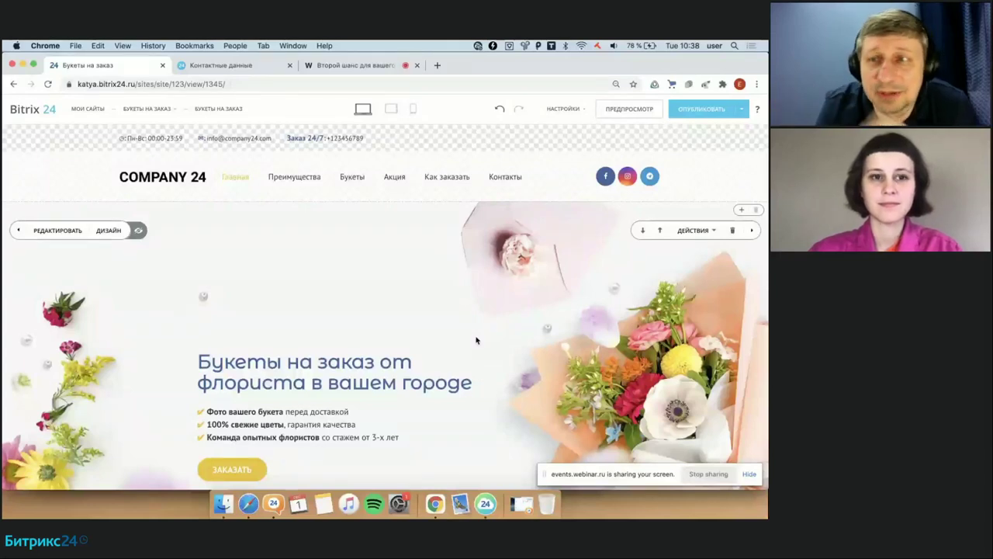
left_click(686, 110)
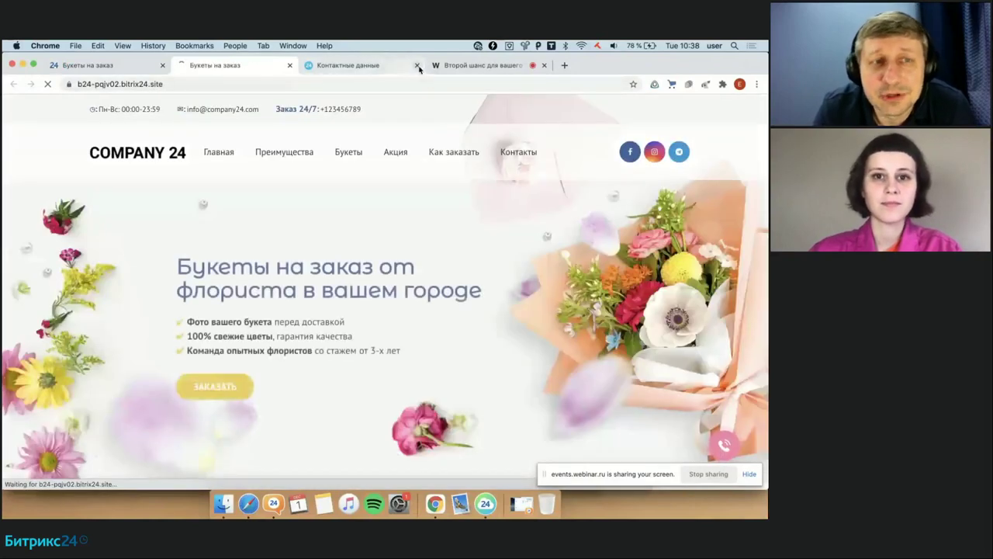
left_click(417, 65)
Step: Examine the published site from its header and advantages down to the request form under "Наши контакты"
scroll(461, 280, "down", 10)
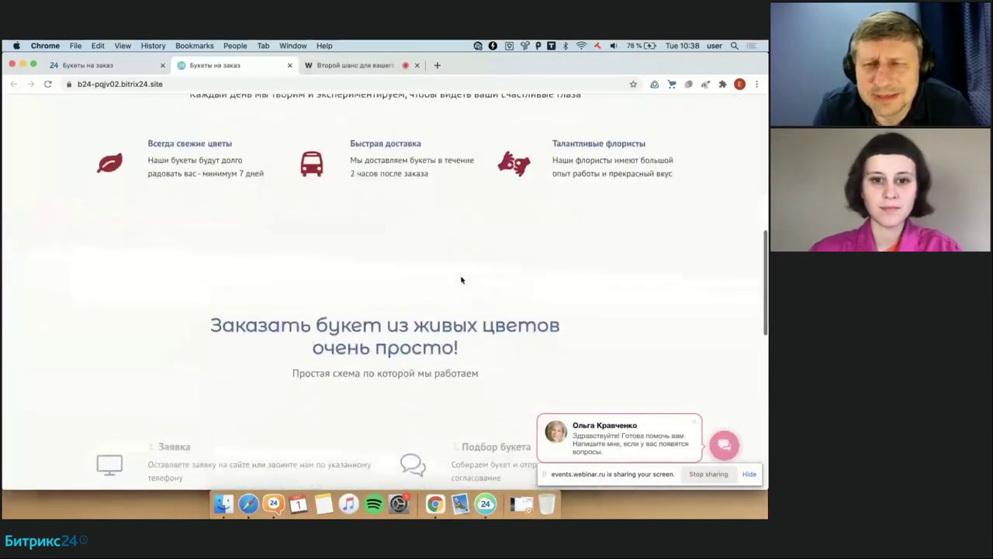
scroll(461, 280, "down", 10)
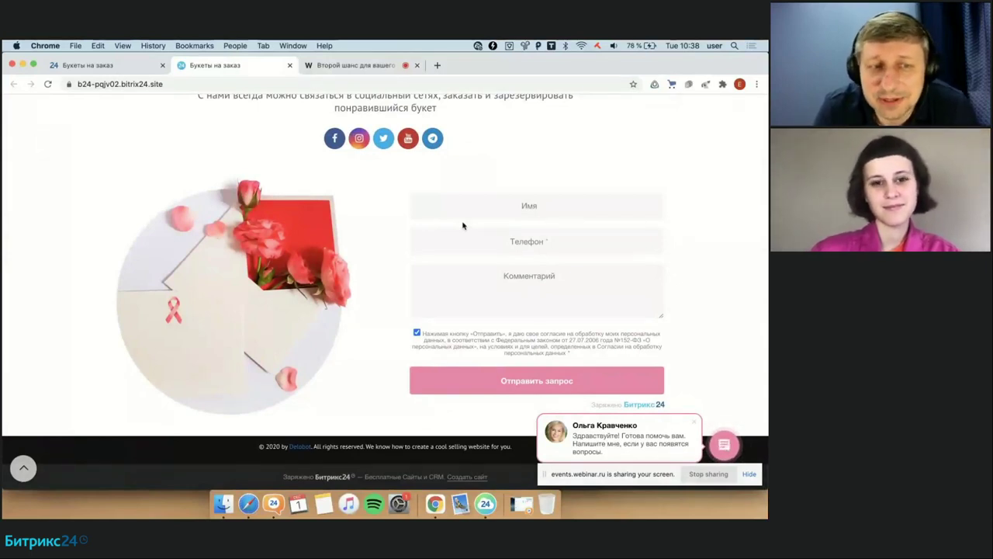
scroll(462, 225, "up", 2)
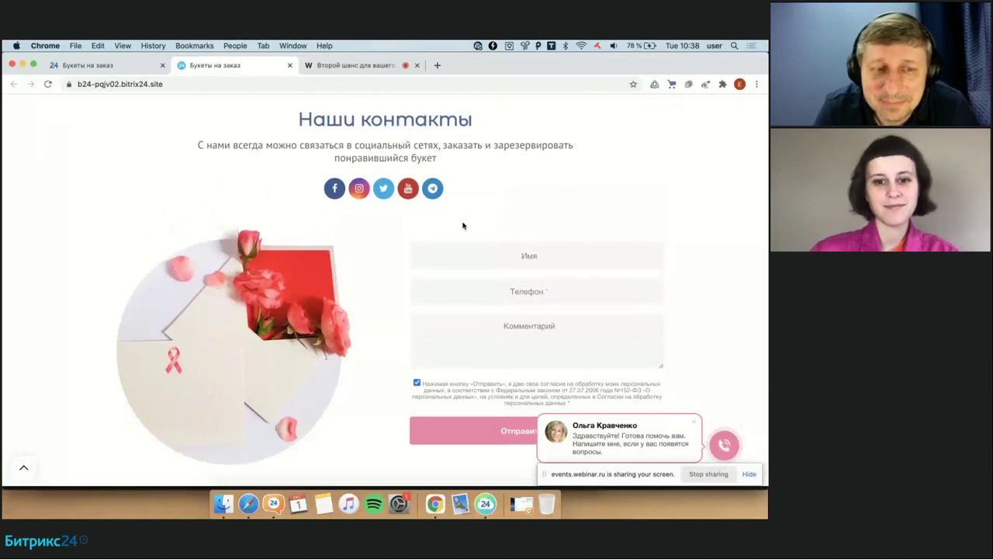
scroll(463, 225, "down", 1)
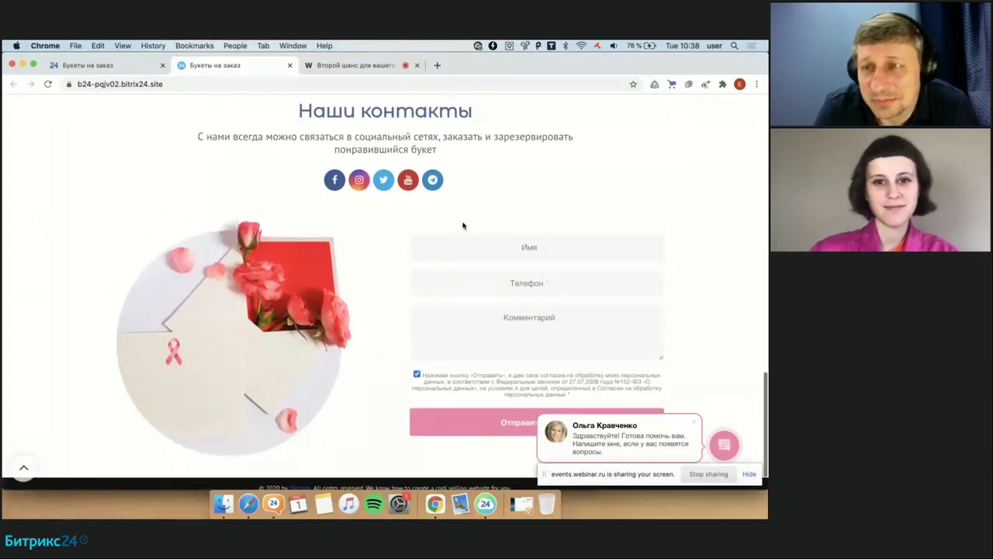
scroll(462, 225, "down", 3)
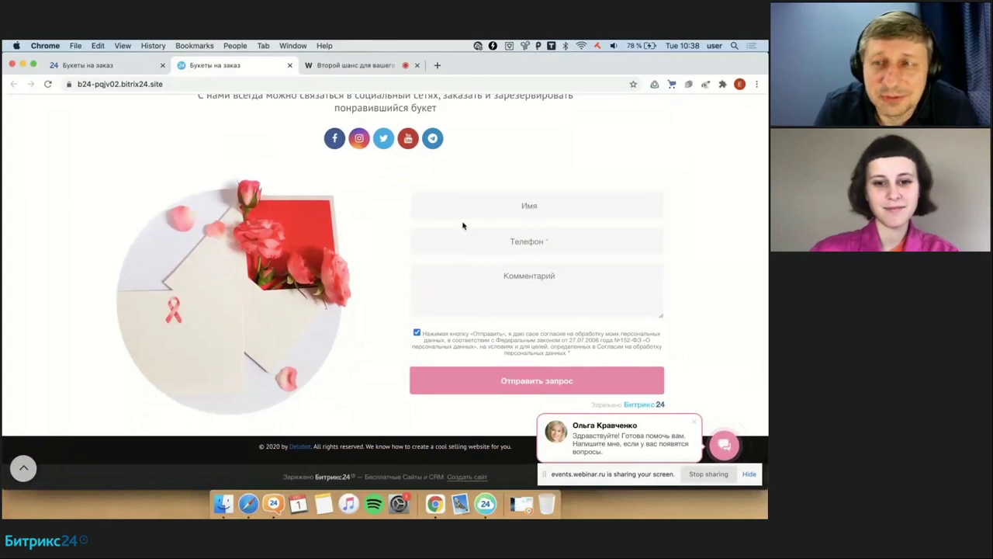
scroll(463, 225, "up", 20)
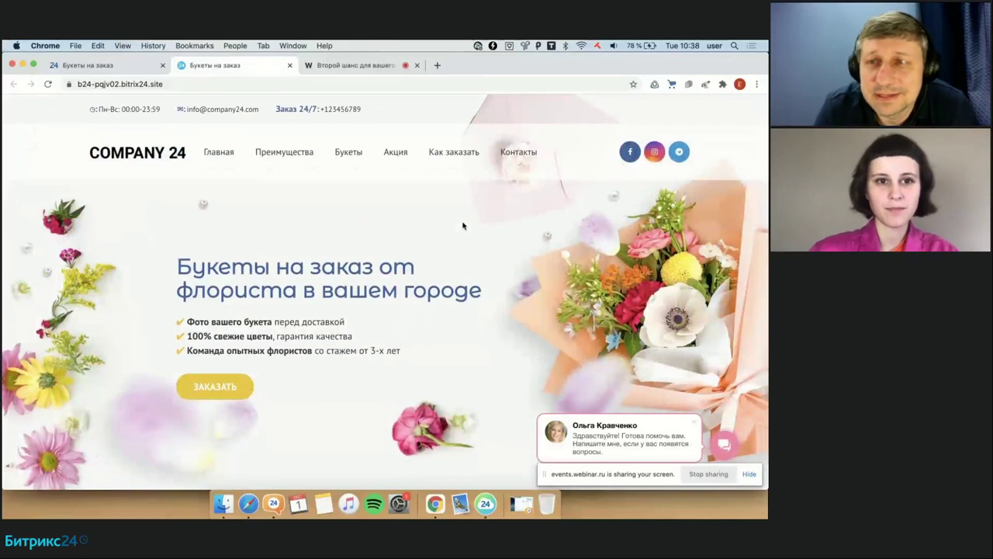
scroll(489, 349, "down", 5)
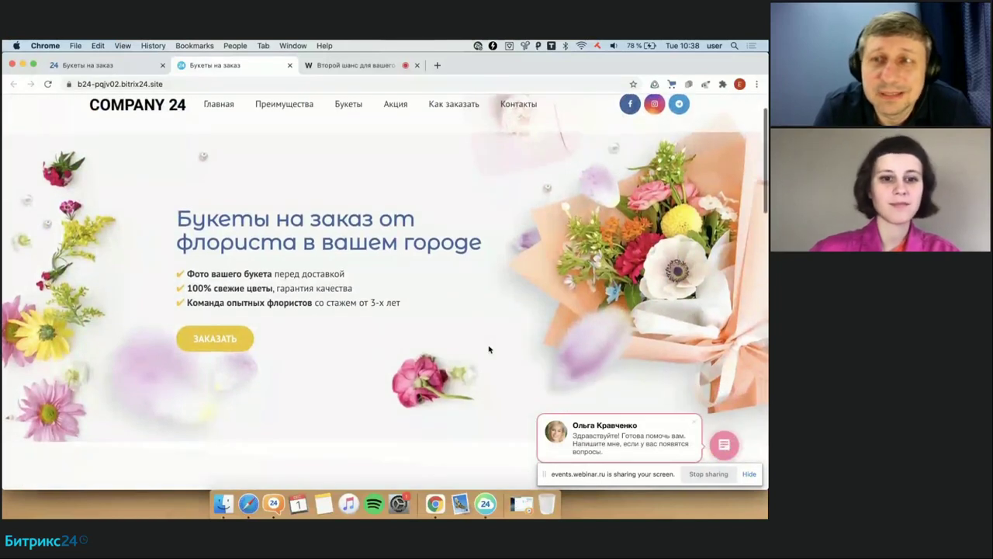
scroll(489, 344, "down", 7)
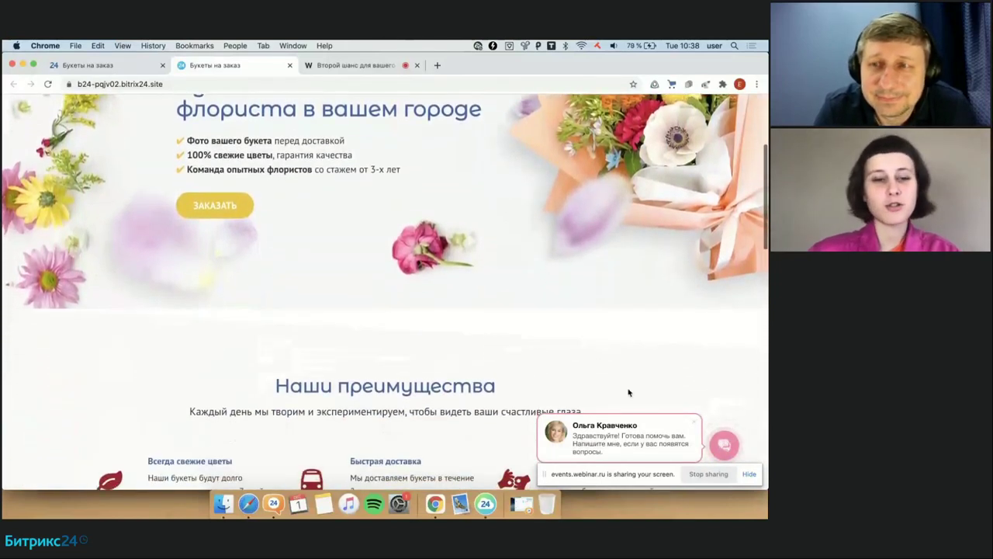
Step: View the contact channels in the published site's chat widget, close the list and check the request form at the page's end
left_click(724, 444)
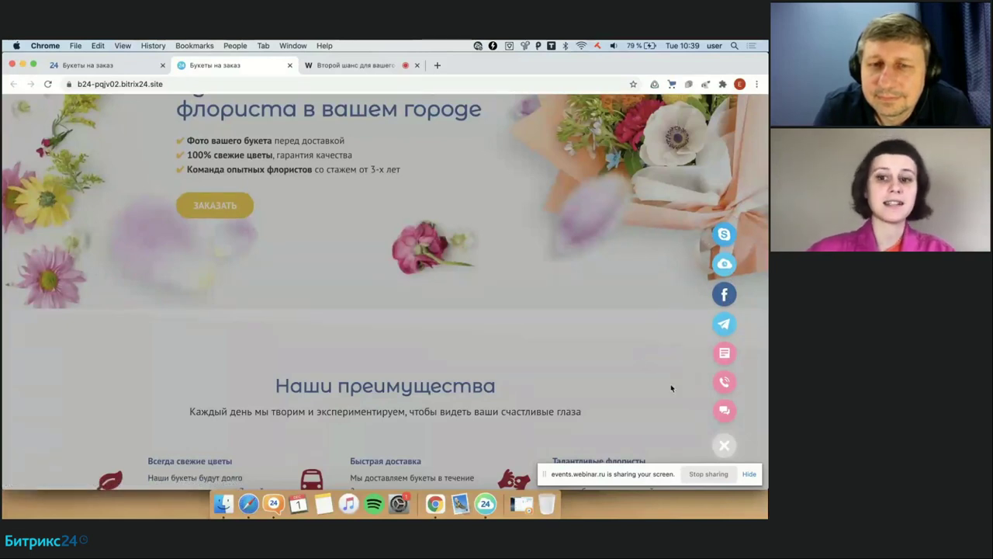
scroll(602, 287, "down", 2)
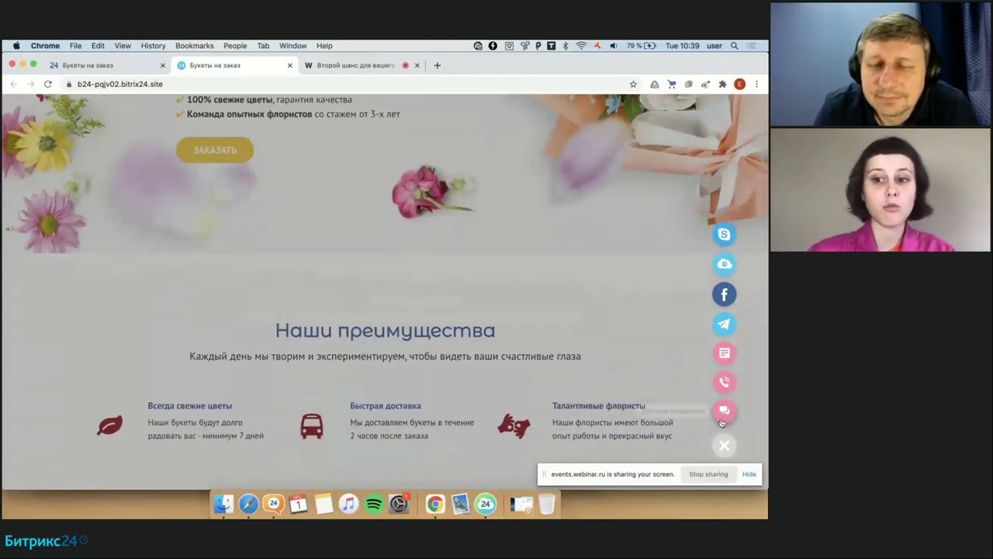
left_click(621, 330)
scroll(621, 331, "down", 15)
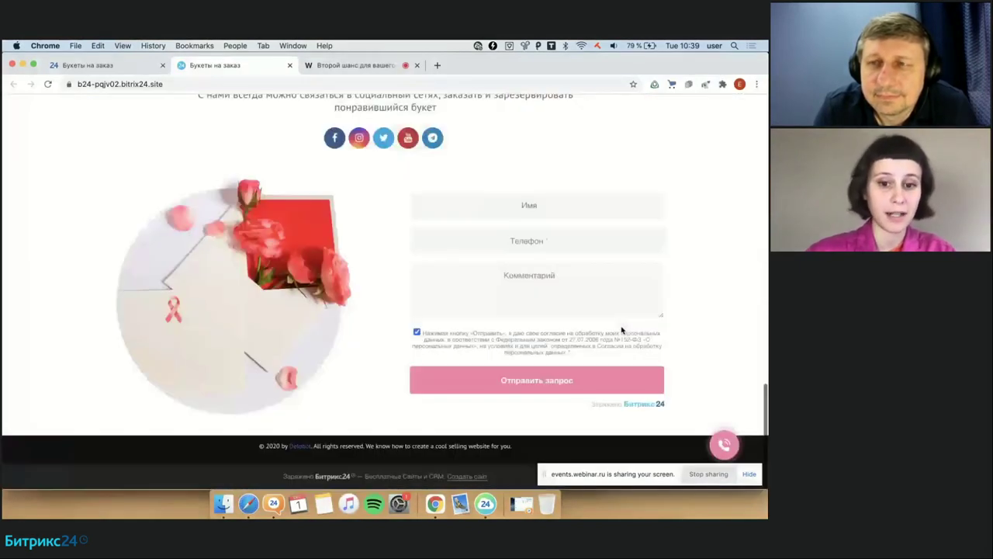
scroll(621, 331, "up", 20)
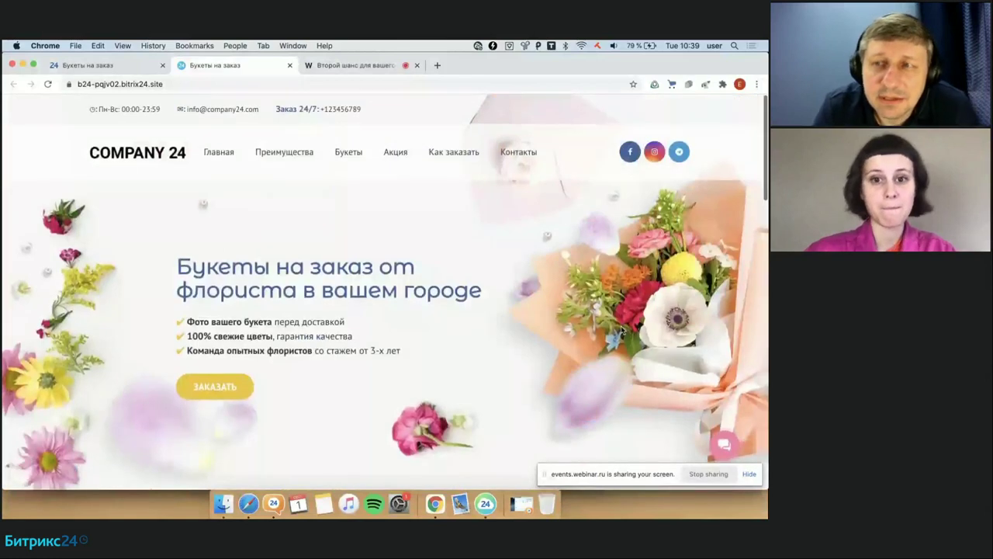